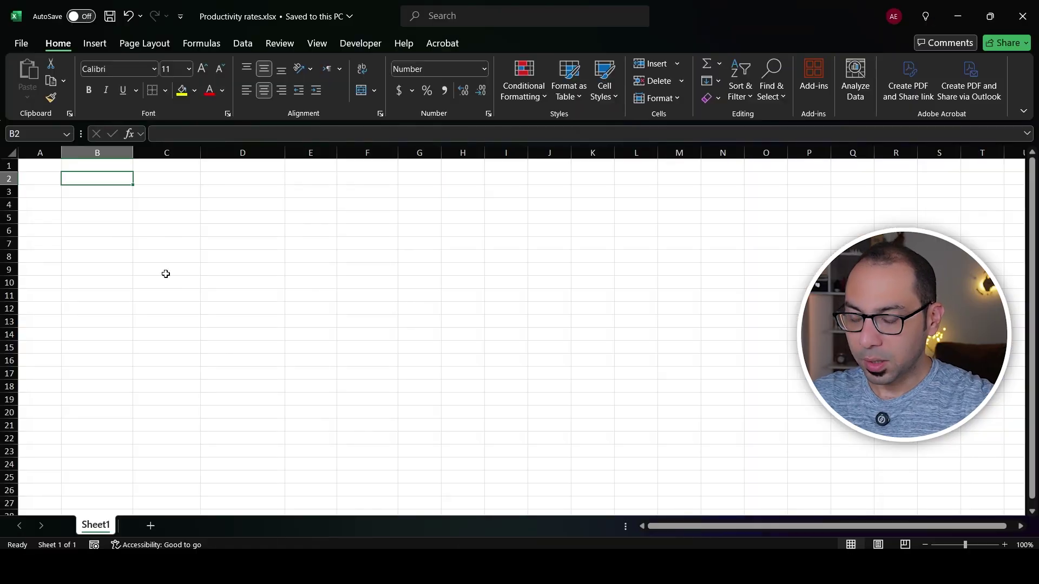
Enter the column headers Item and Labor category in B2:C2
type("Item")
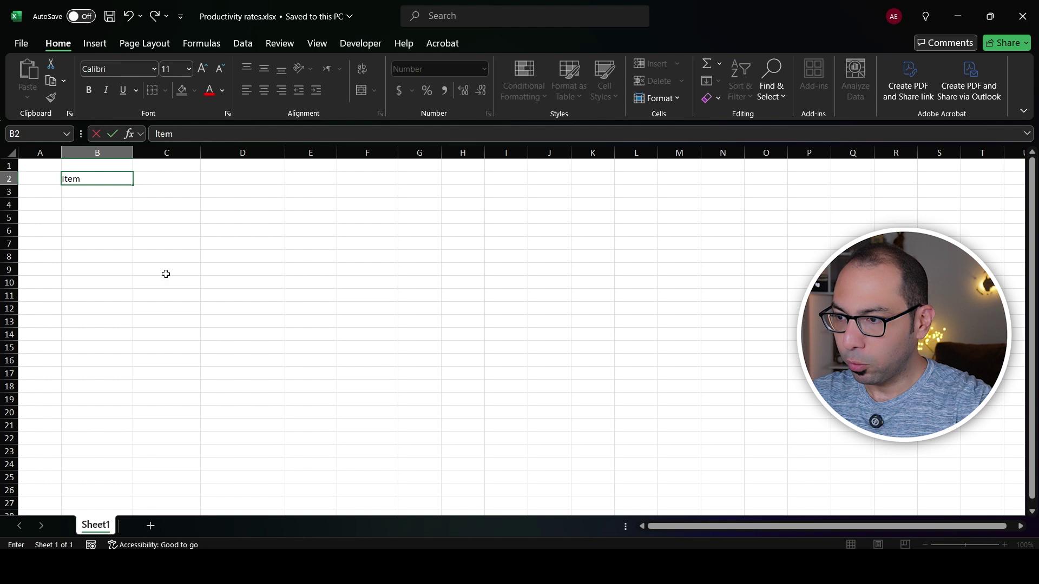
key("Tab")
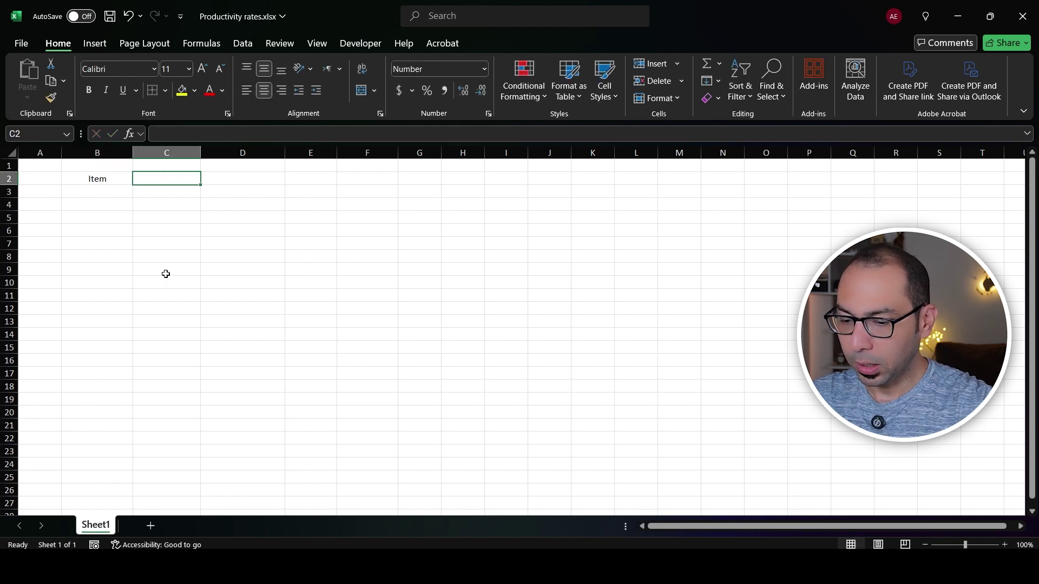
type("Labor category")
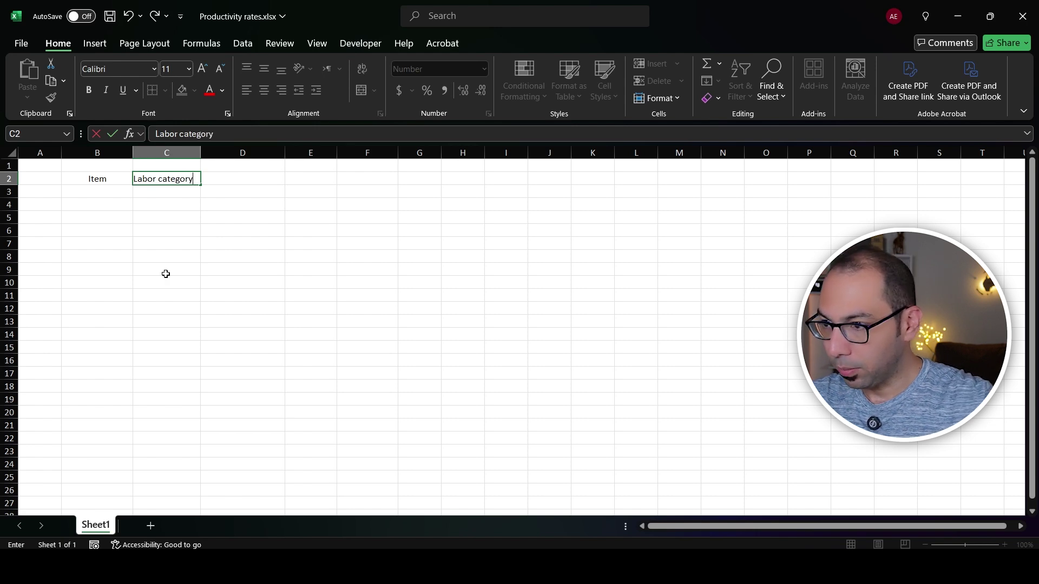
key("Return")
Add the Concrete casting item with crew members unskilled labor and Mason
type("Co")
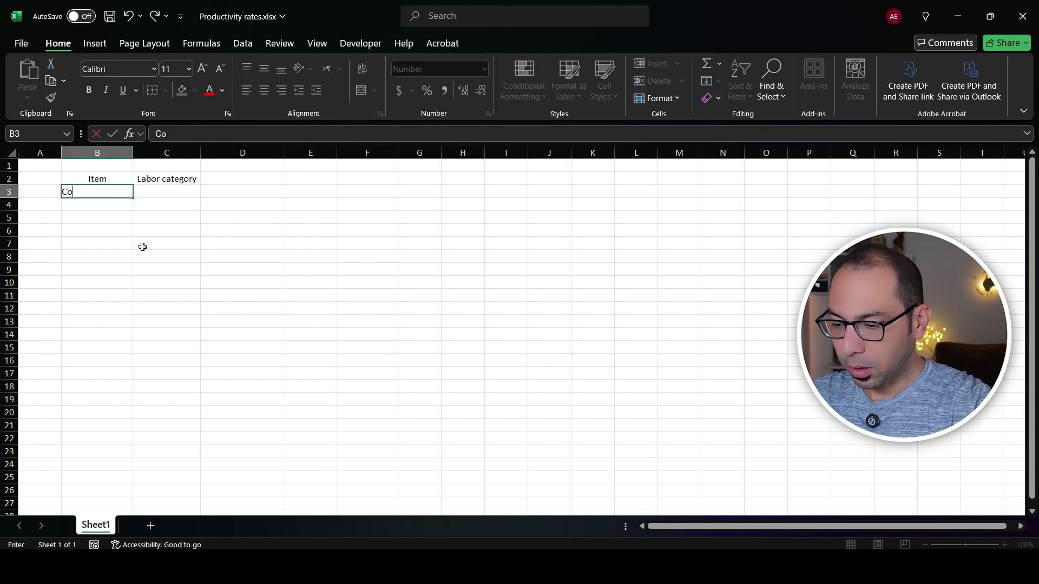
type("ncrete casting")
key("Tab")
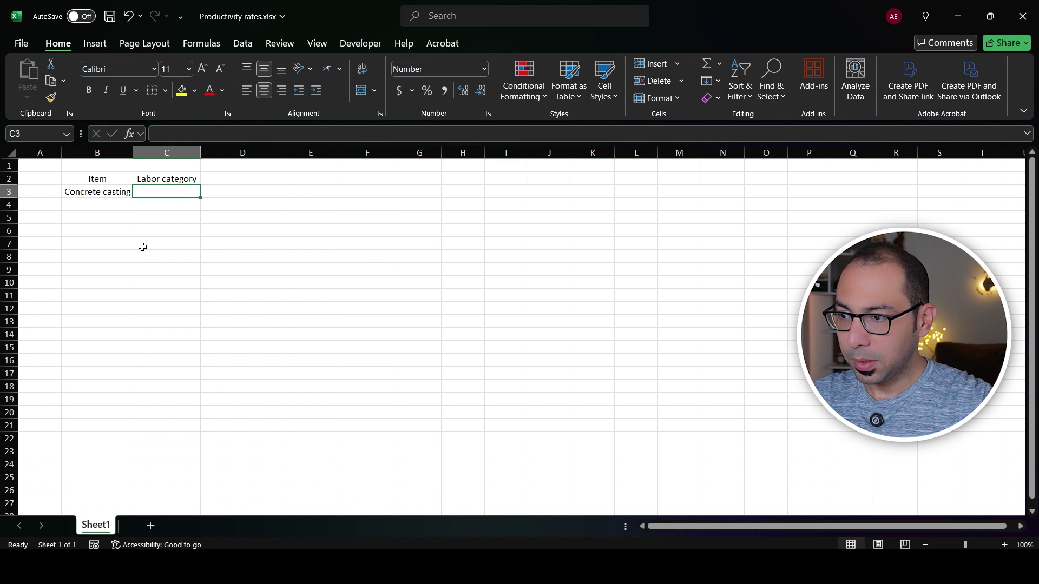
type("unskille")
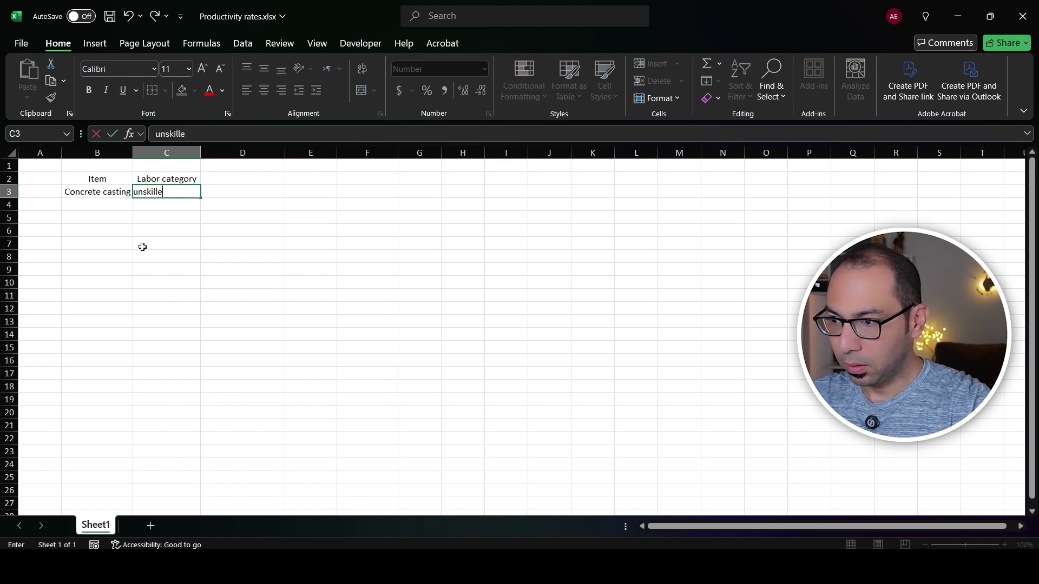
type("d labor")
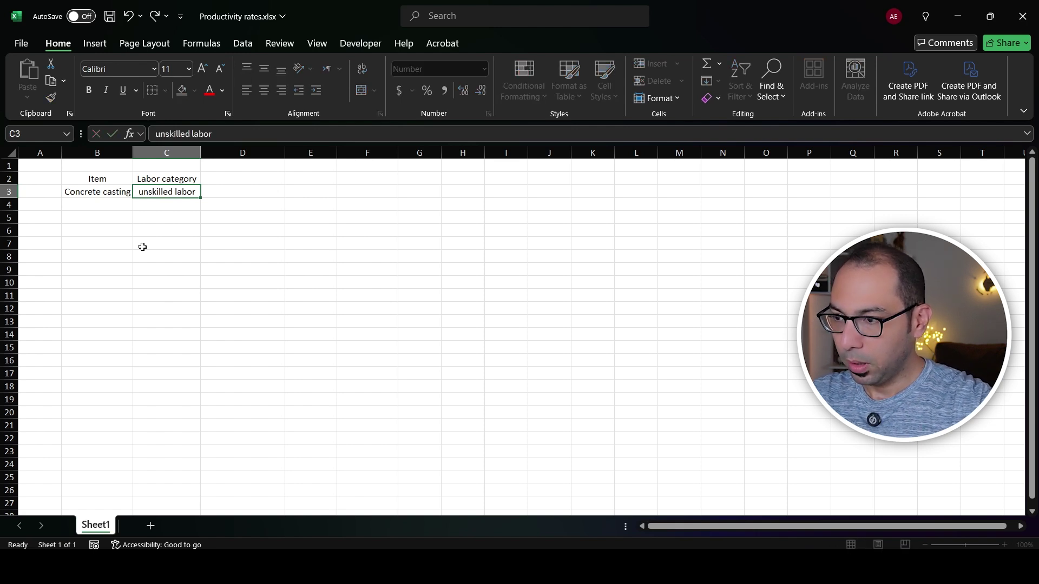
key("Return")
type("Maso")
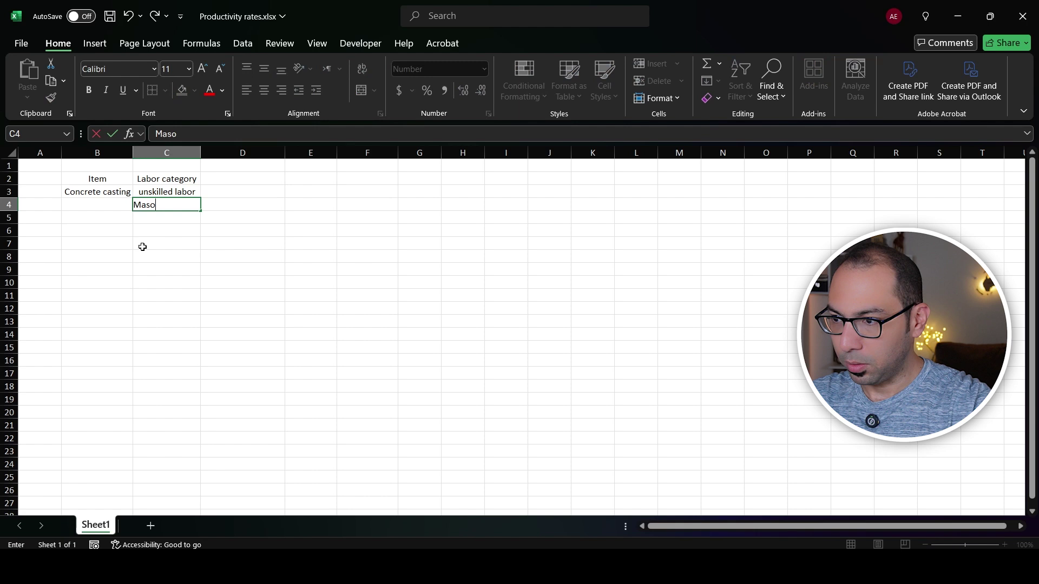
type("n")
key("Tab")
Save, then copy Labor category into D2 and extend it to 'Labor category cost'
key("Up")
key("Up")
key("ctrl+s")
key("Left")
key("ctrl+c")
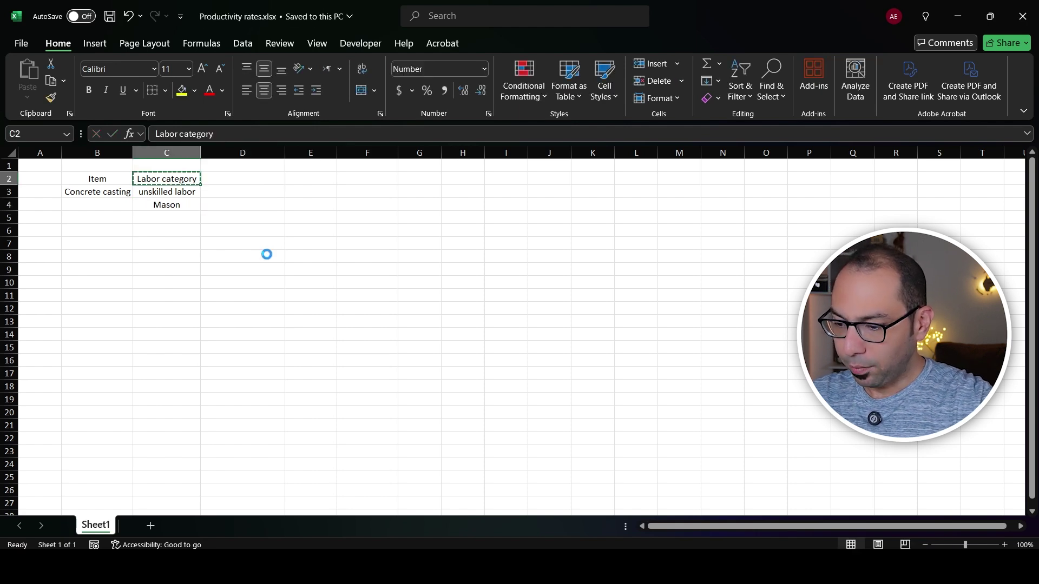
key("Right")
key("ctrl+v")
key("F2")
type("cost")
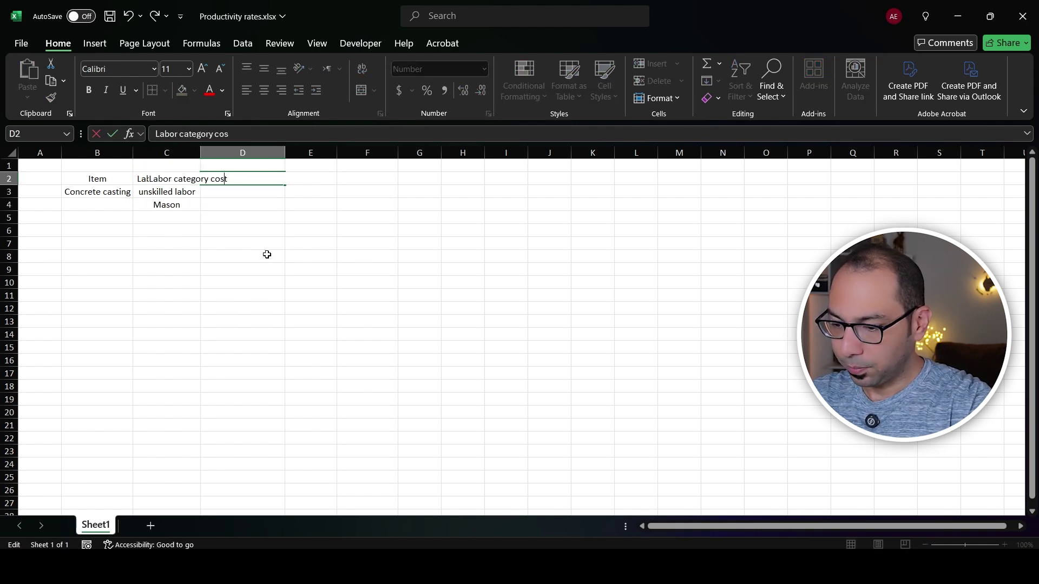
key("Return")
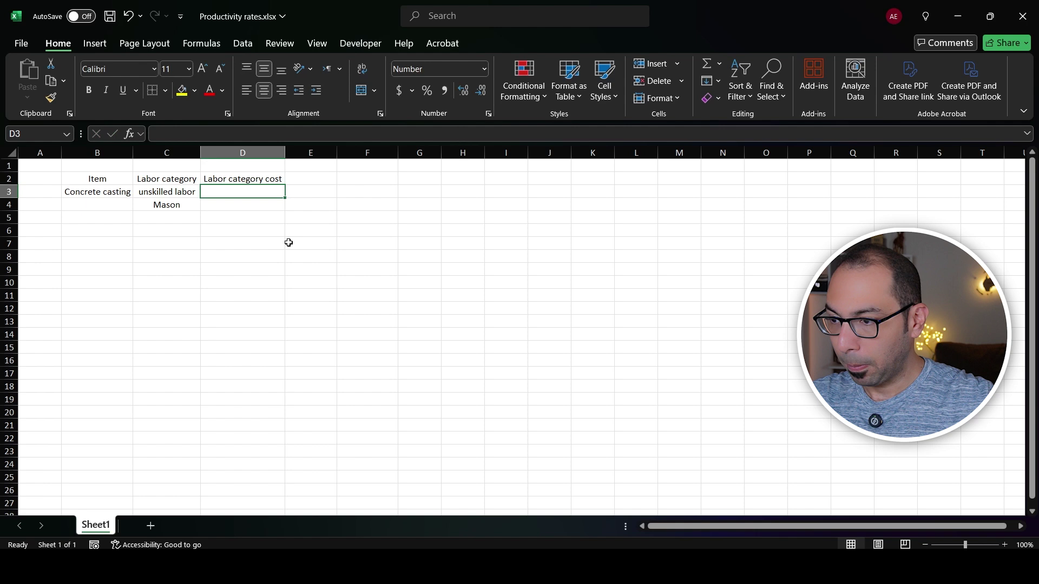
Set the crew costs to =3*120 (360.00) for unskilled labor and =3*170 (510.00) for Mason
type("=3")
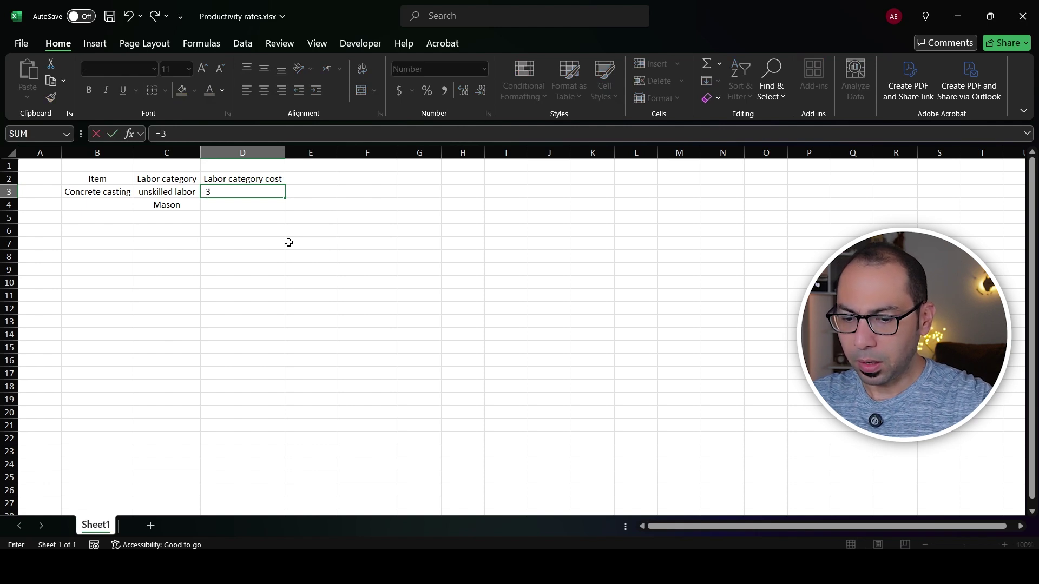
type("*120")
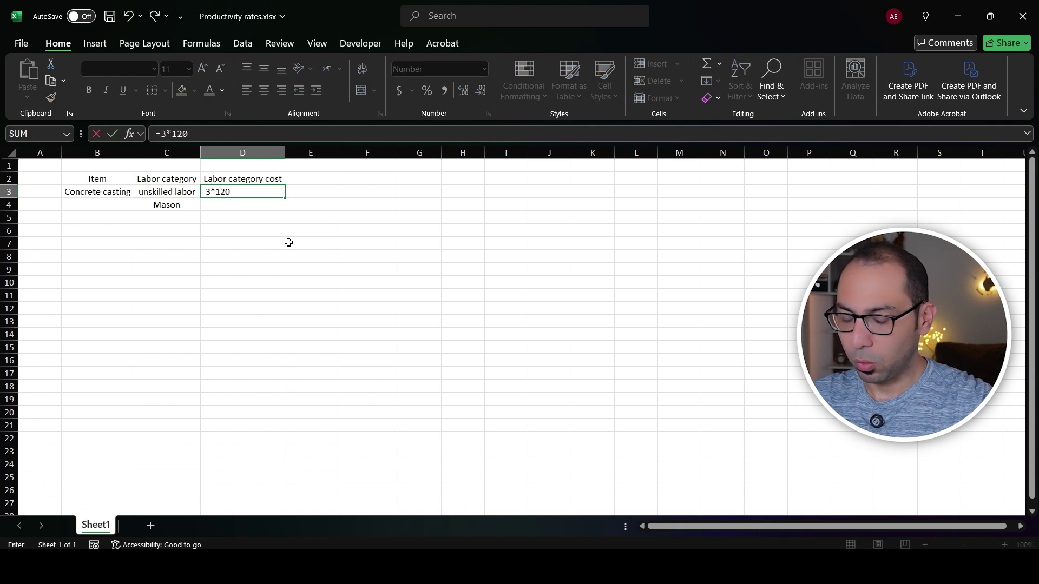
key("Return")
key("Up")
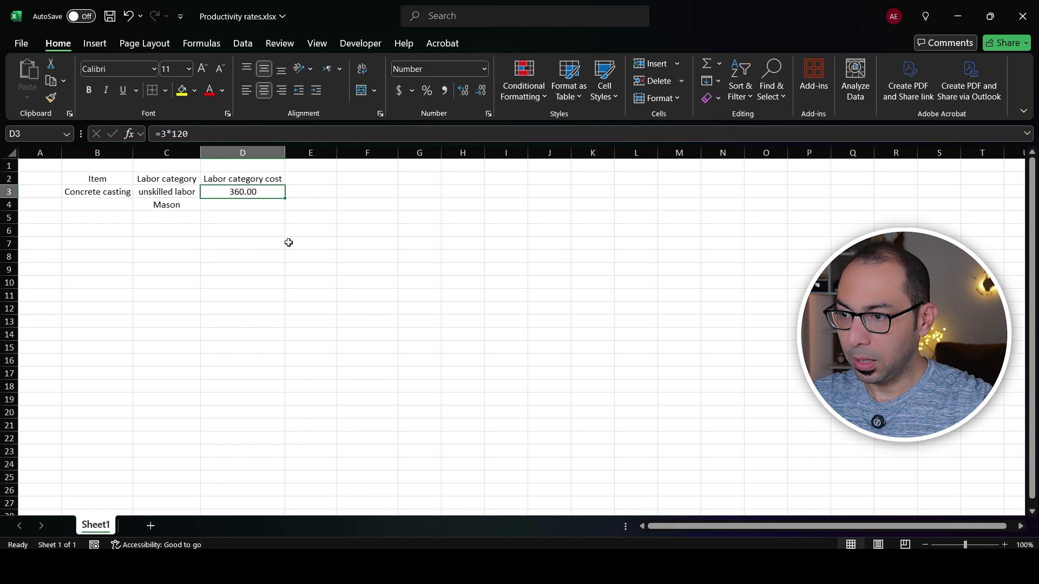
key("ctrl+c")
key("Down")
key("ctrl+v")
key("F2")
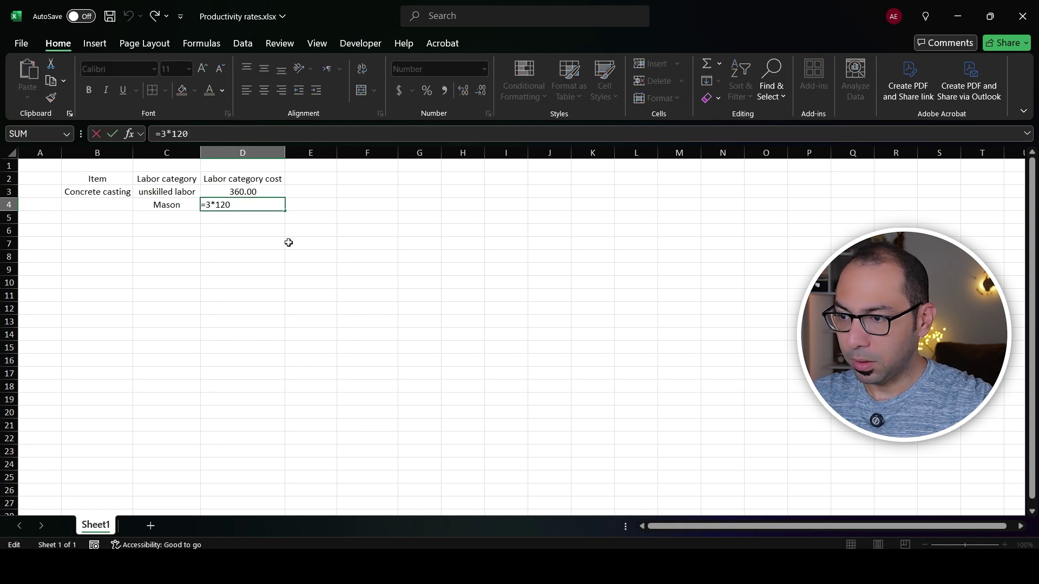
key("Left")
key("BackSpace")
type("7")
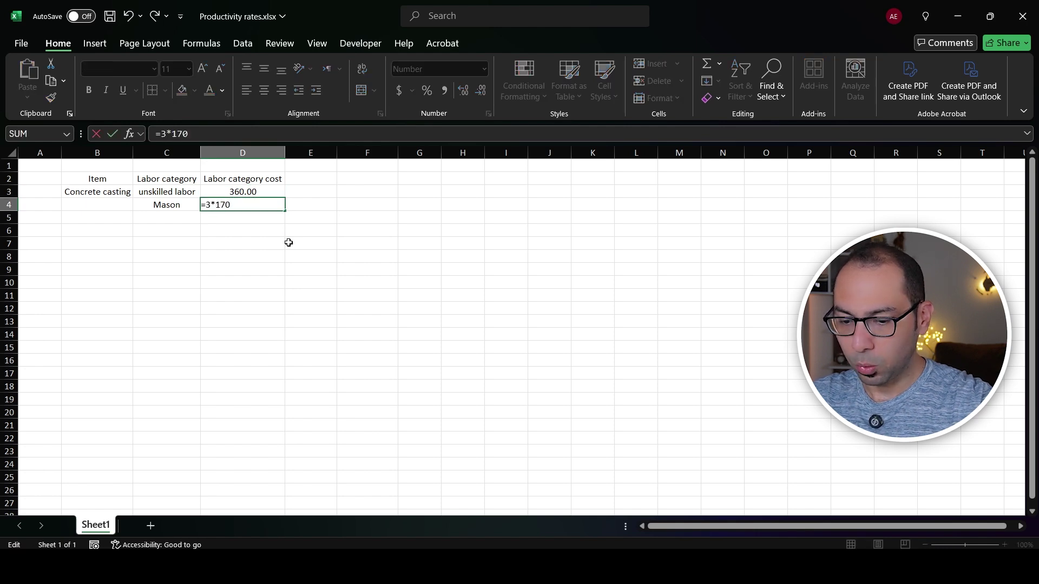
key("Return")
AutoSum the crew costs to 870.00, add a top border above it, and save
key("alt+equal")
key("ctrl+Return")
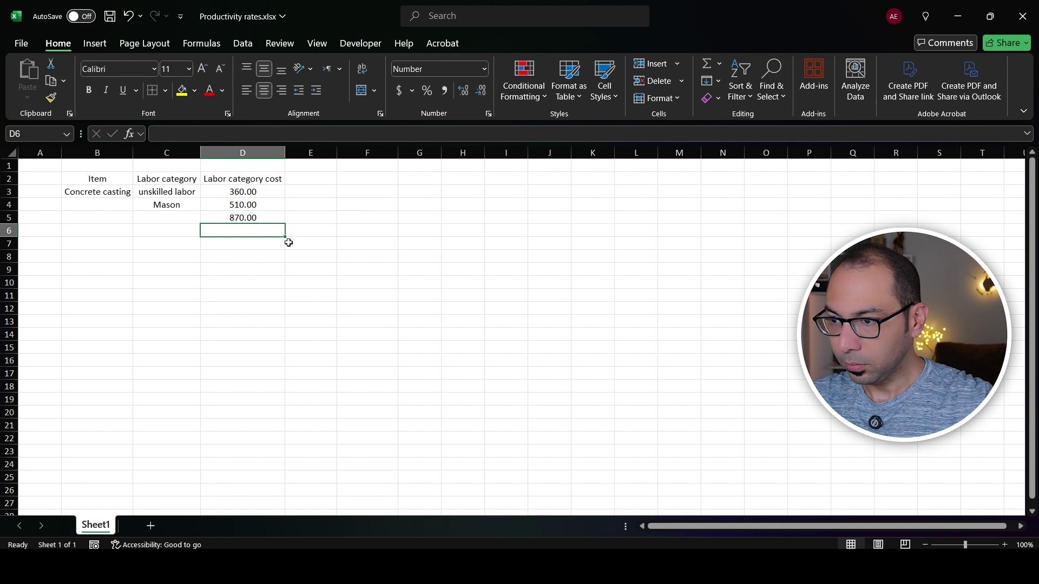
left_click(164, 93)
left_click(195, 150)
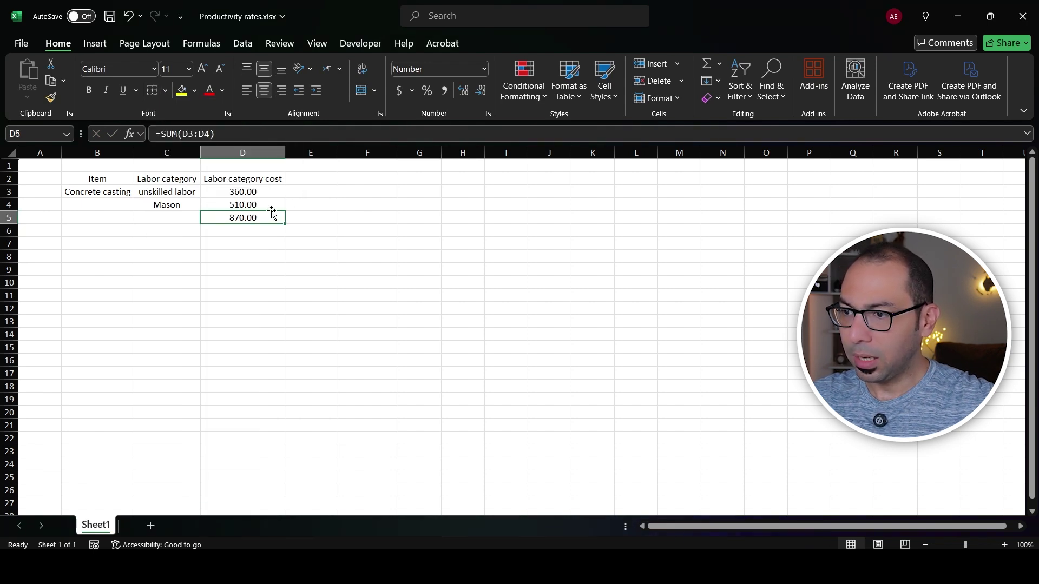
left_click(315, 179)
key("ctrl+s")
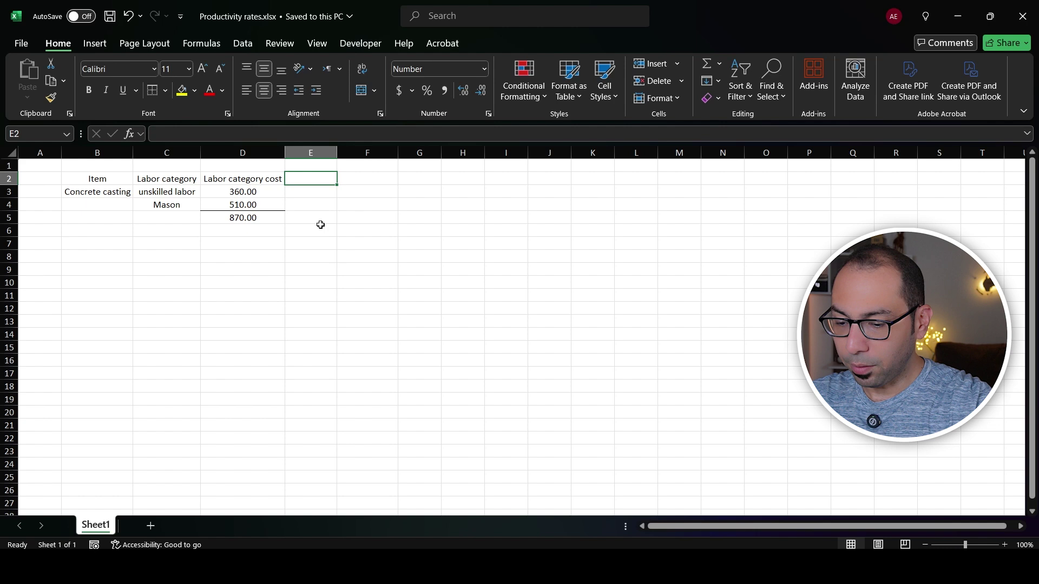
Add the Productivity header and enter 200 as Concrete casting's productivity in E5
type("Productivi")
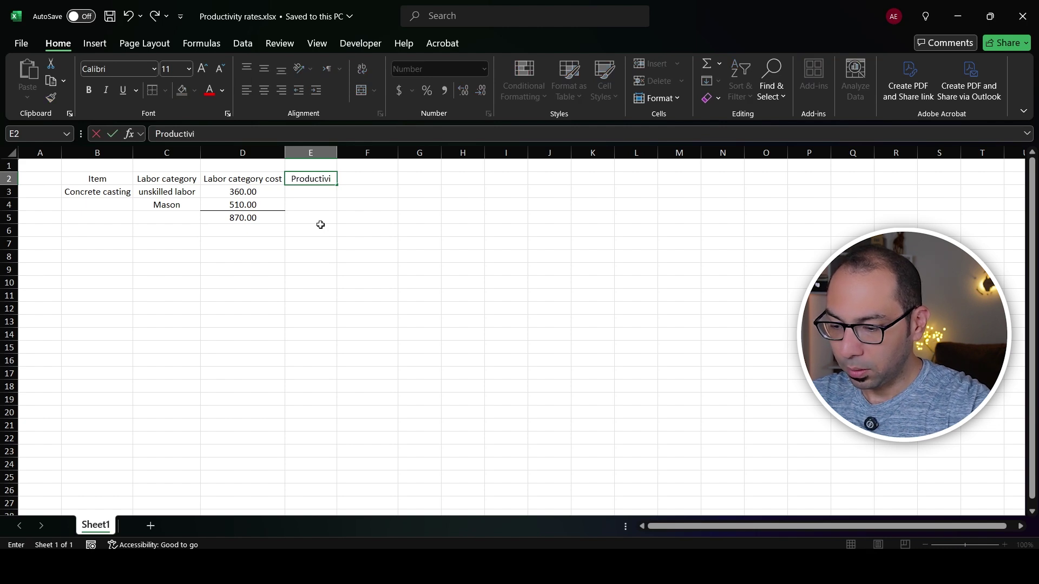
type("ty")
key("Return")
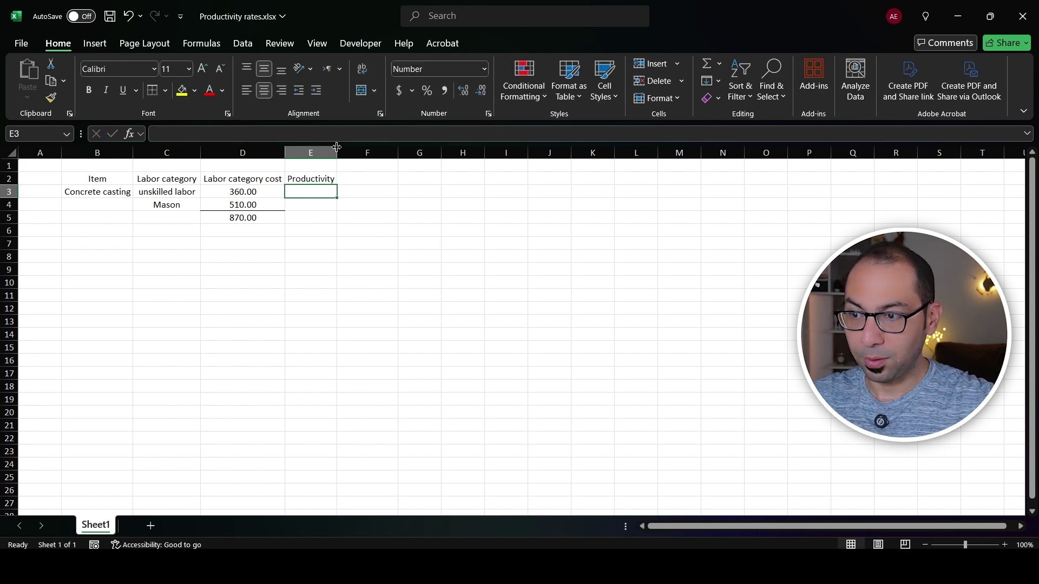
left_click(308, 216)
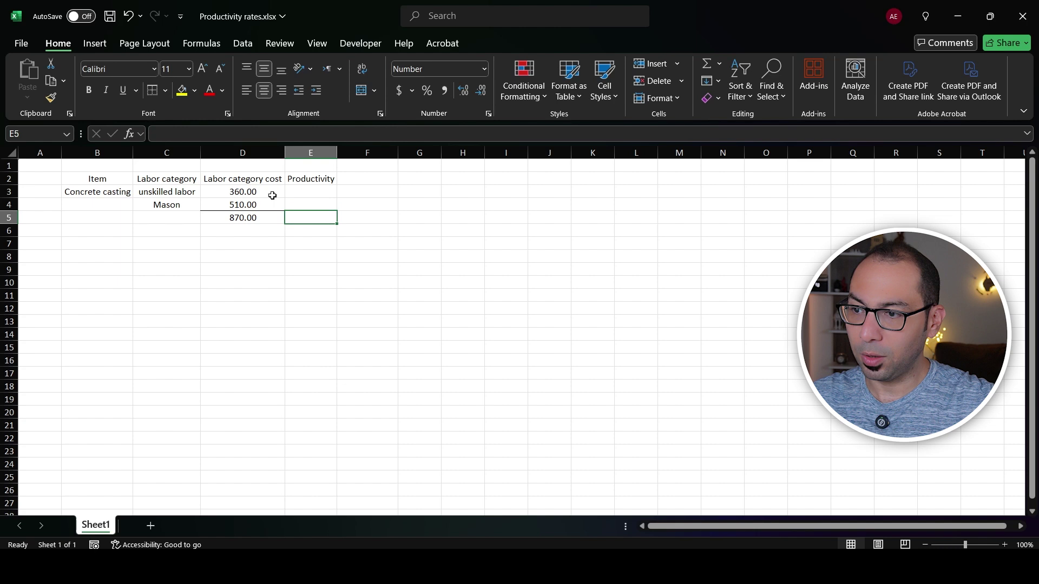
left_click_drag(272, 191, 264, 201)
key("Escape")
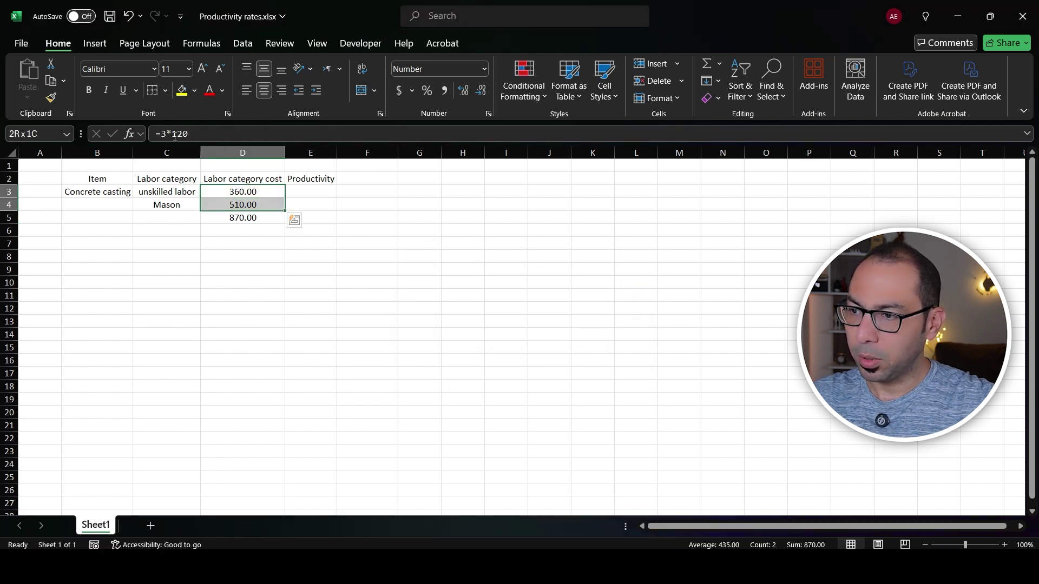
left_click(318, 219)
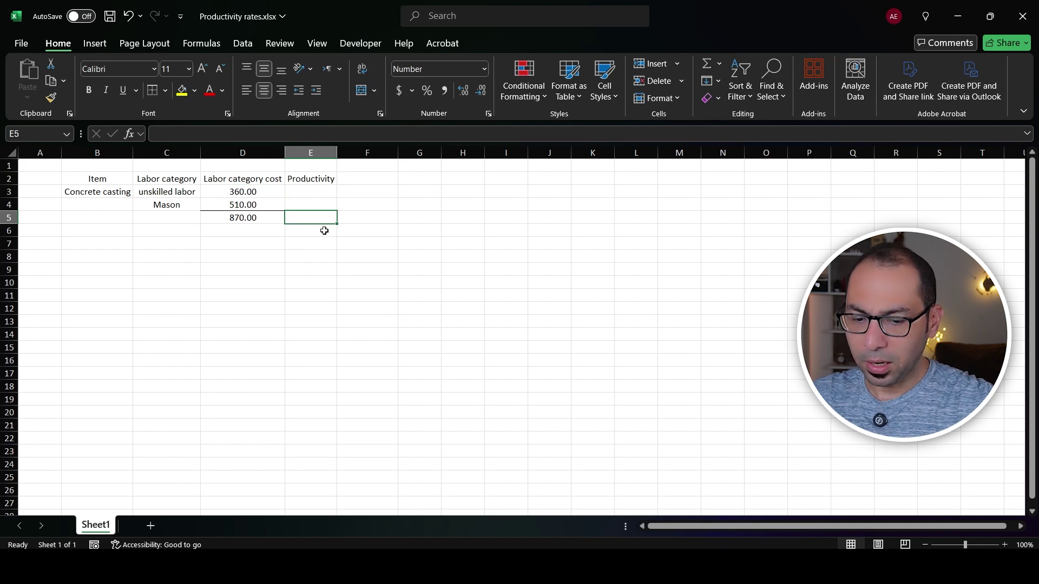
type("200")
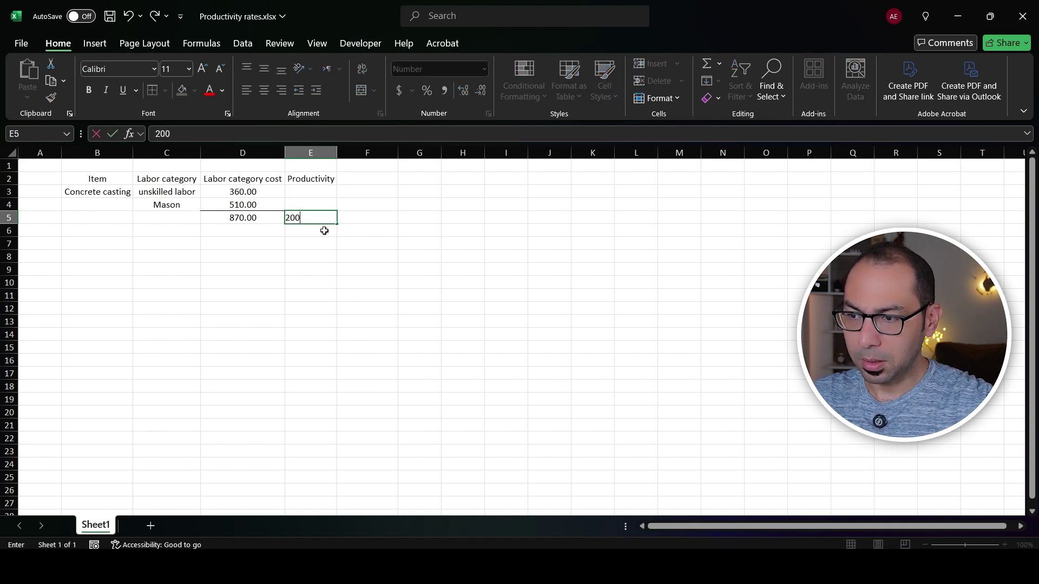
key("Tab")
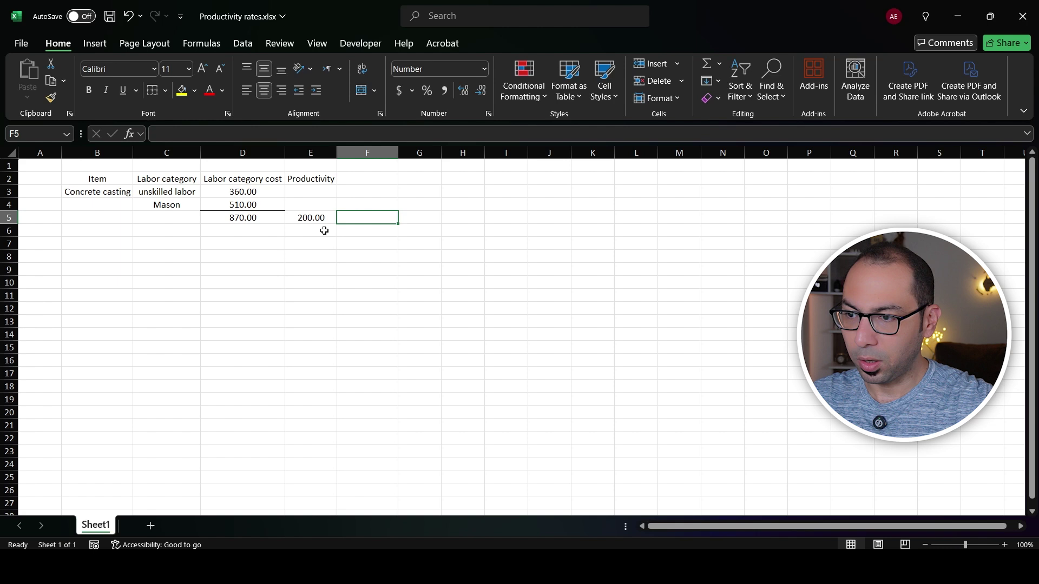
Add the Cost per UOM header with formula =D5/E5 in F5, and save
key("Up")
key("Up")
key("Up")
type("Cost")
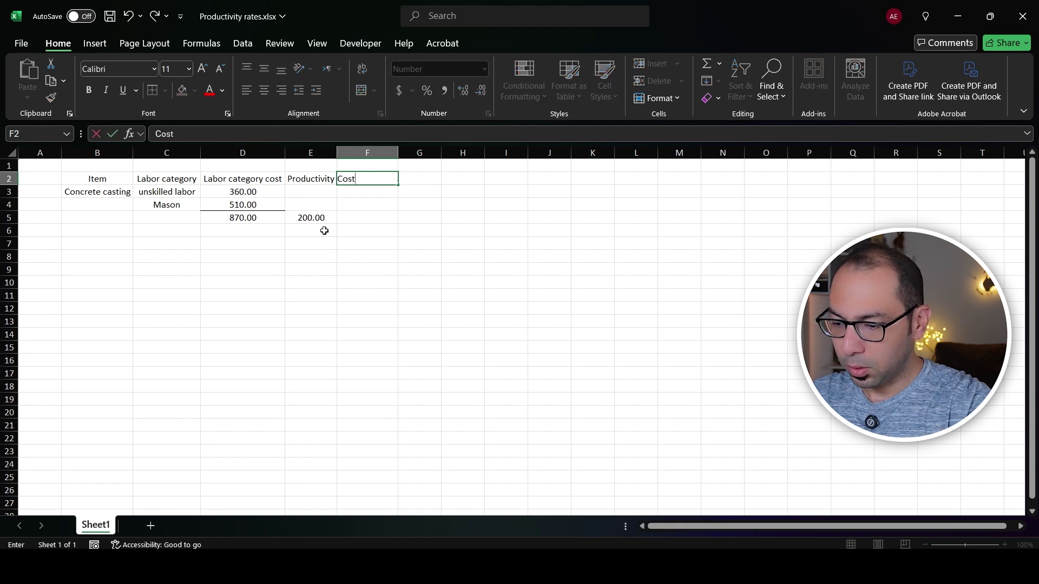
type(" per UOM")
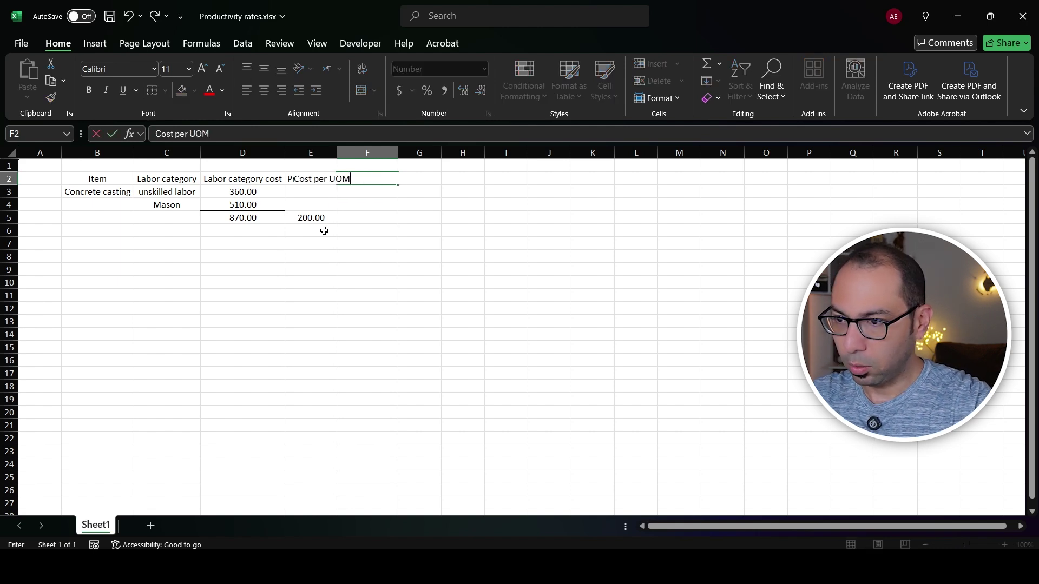
key("Return")
key("Down")
key("Down")
type("=")
key("Left")
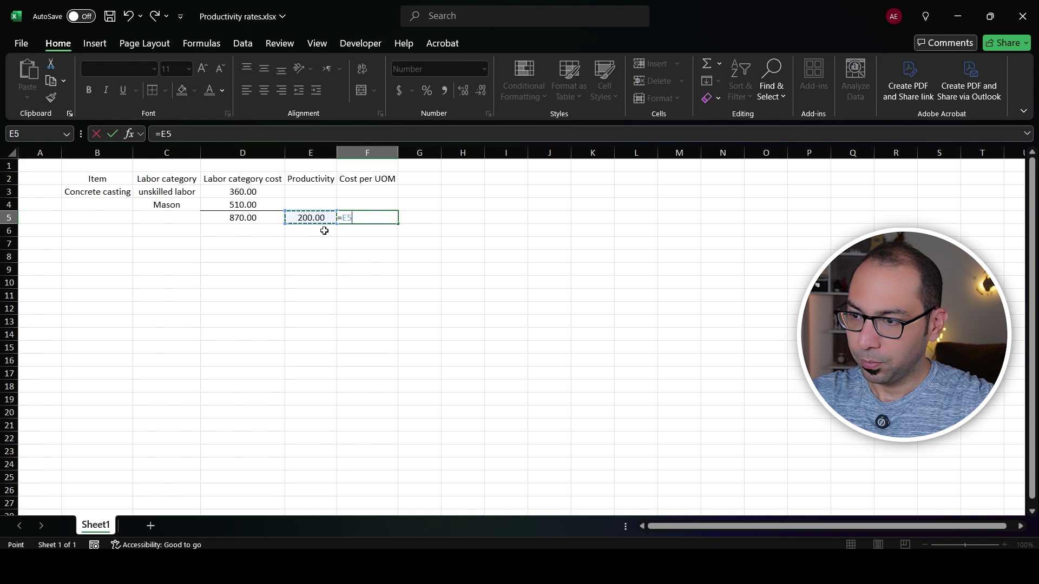
key("Left")
type("/")
key("Left")
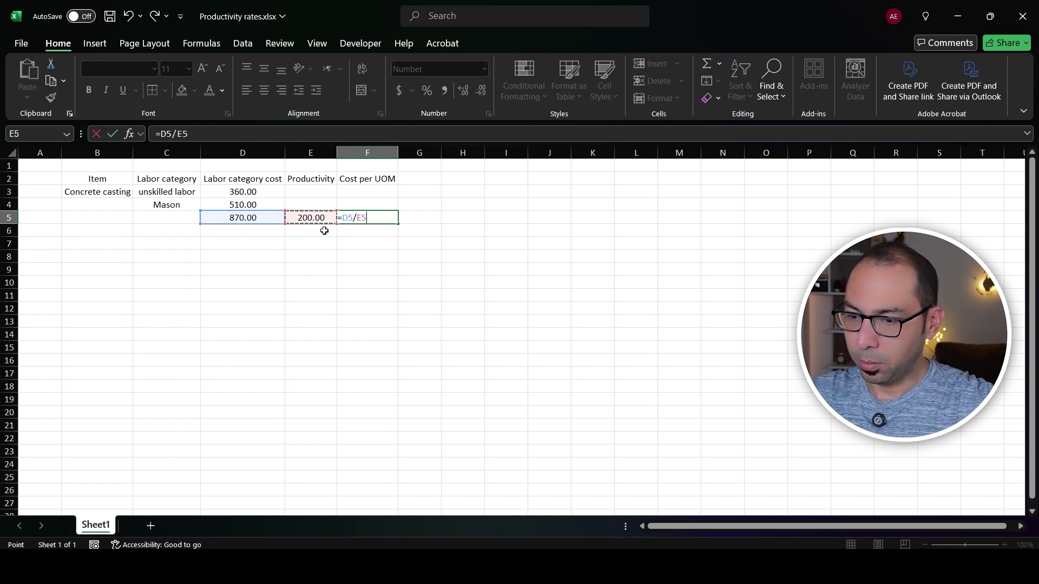
key("Return")
key("Up")
key("ctrl+s")
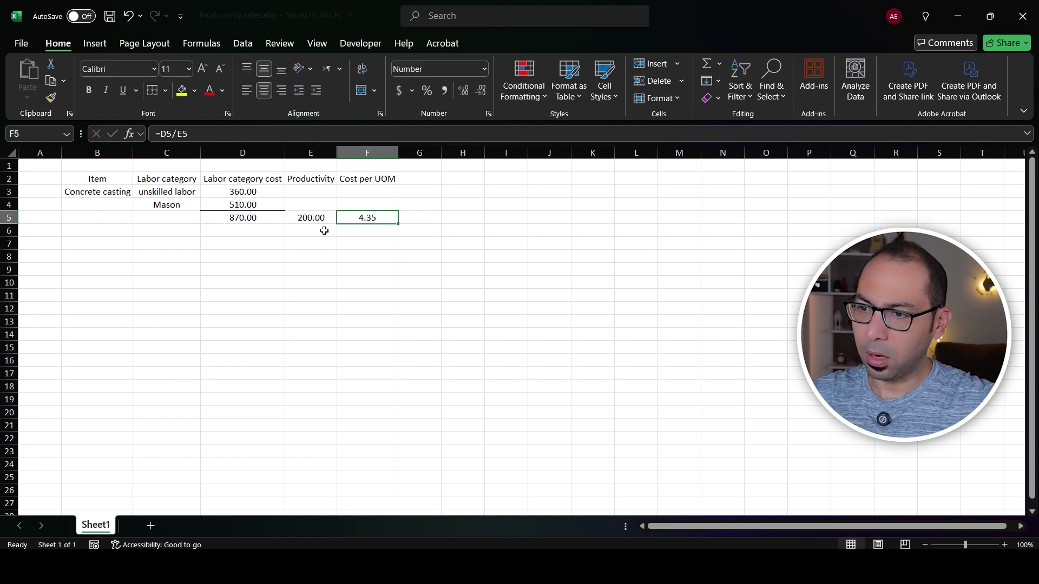
Change productivity to 180 so cost per UOM shows 4.83, save, and widen column E
left_click(304, 214)
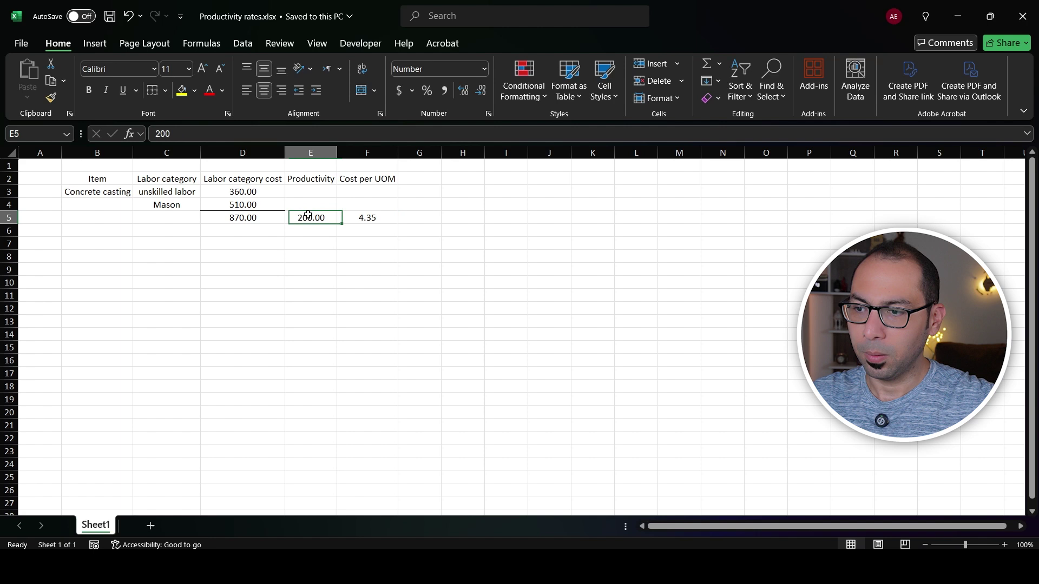
type("180")
key("ctrl+Return")
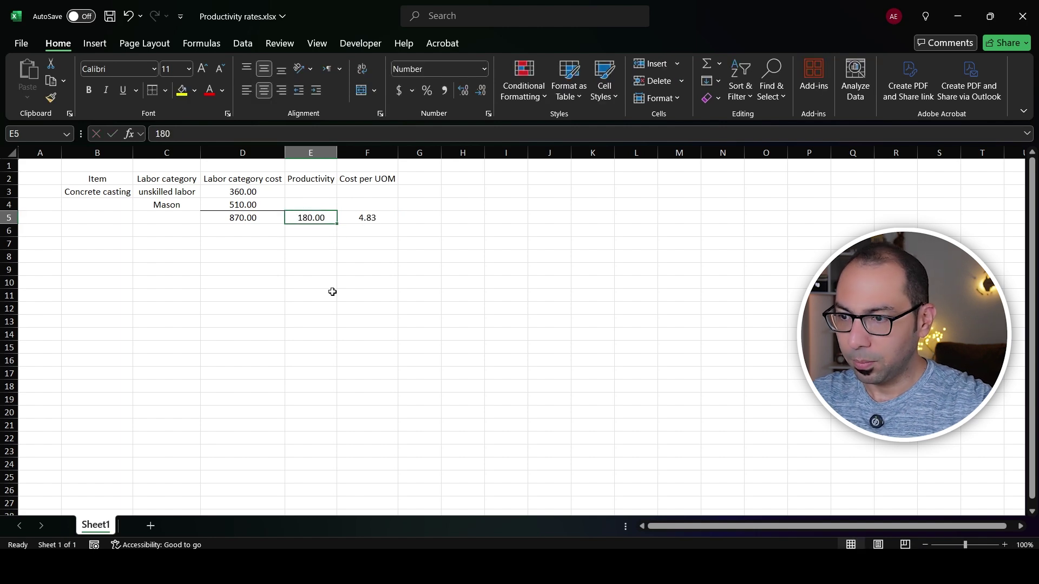
key("ctrl+s")
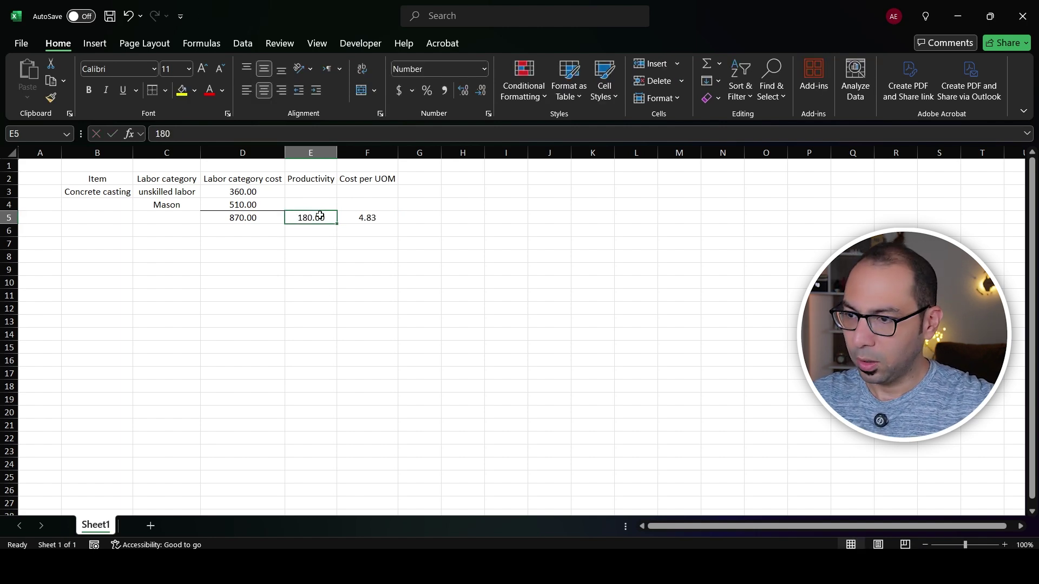
left_click_drag(337, 155, 341, 155)
left_click(251, 221)
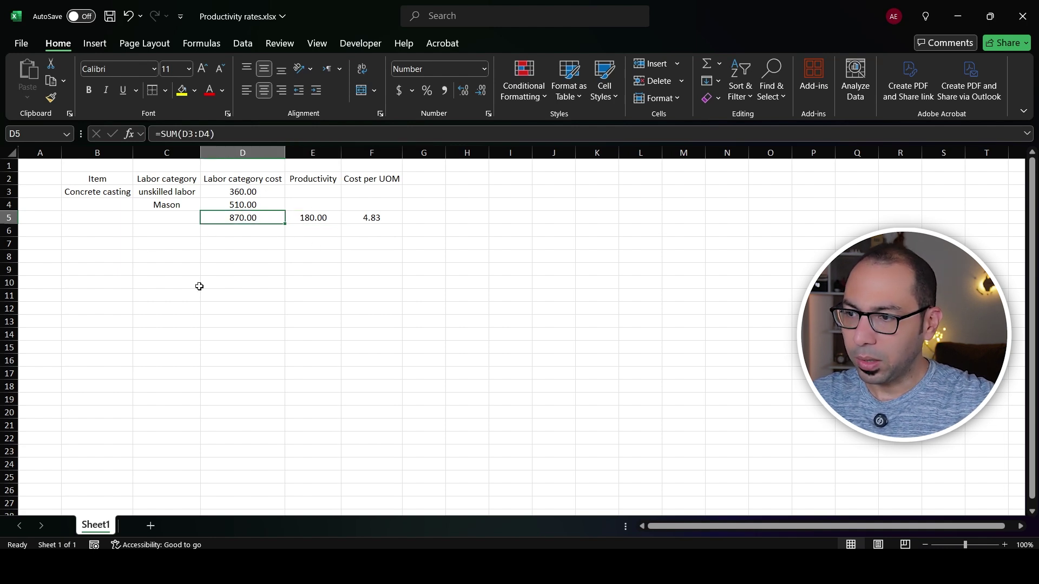
Add the Form work item in row 7 with a Carpenter costing 170
left_click(111, 233)
left_click(108, 243)
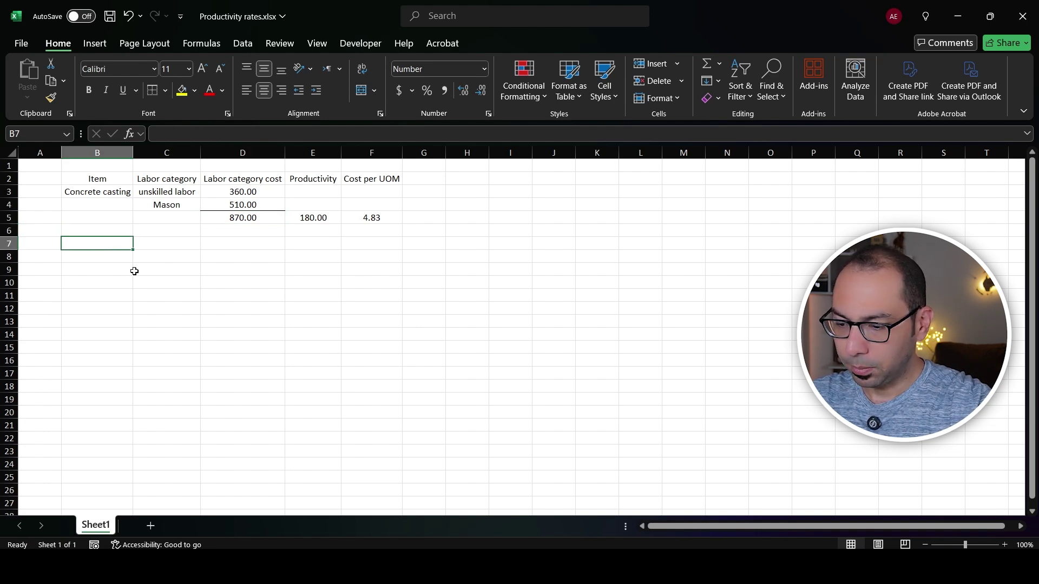
type("Form work")
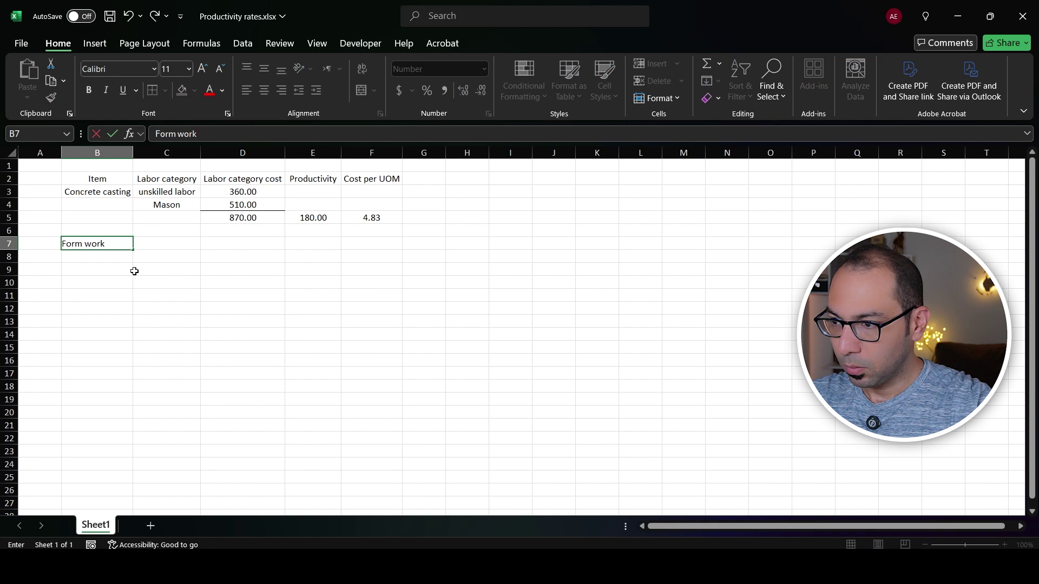
key("Tab")
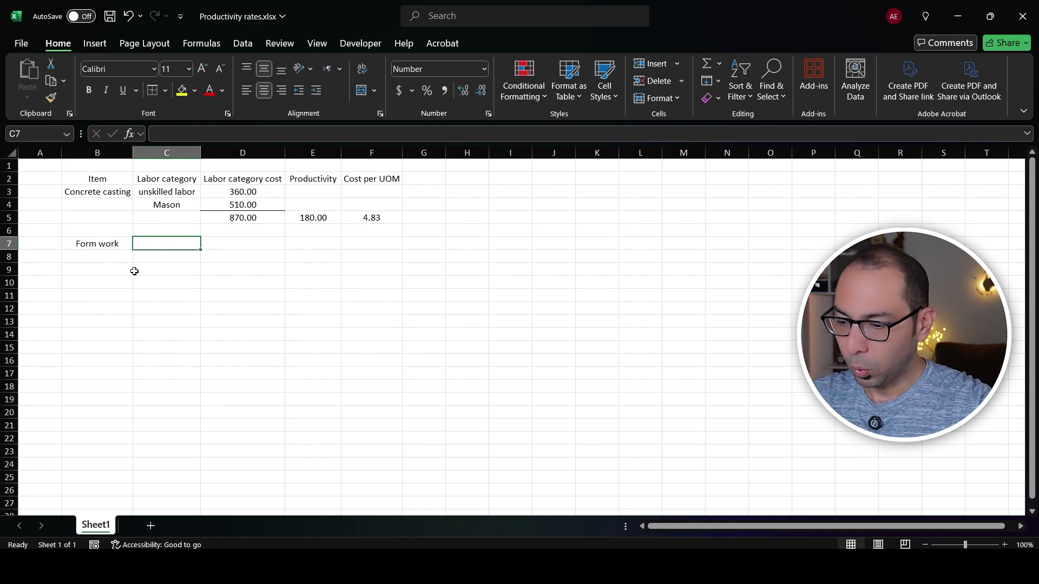
type("Car")
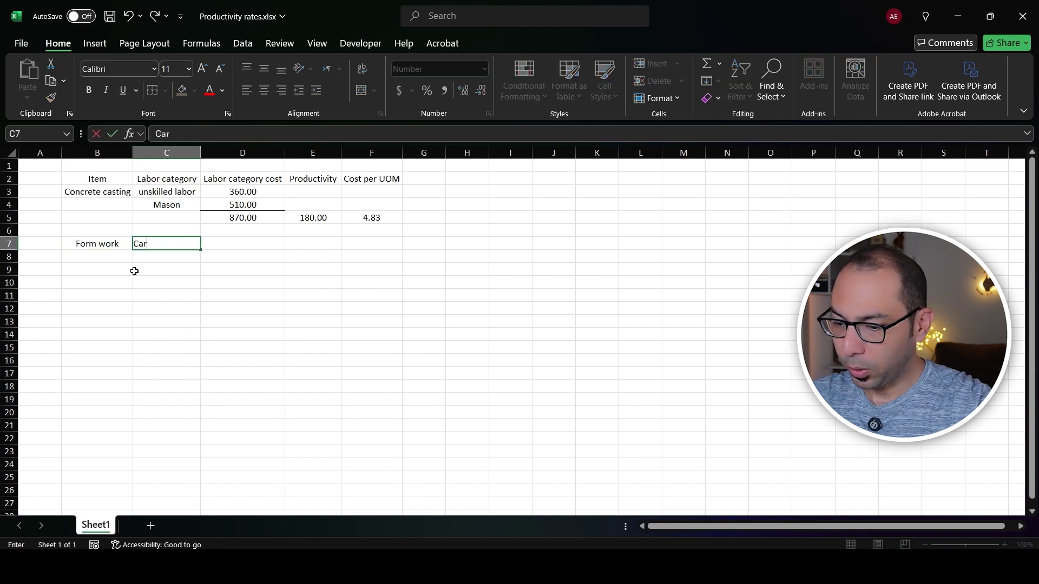
type("penter")
key("Tab")
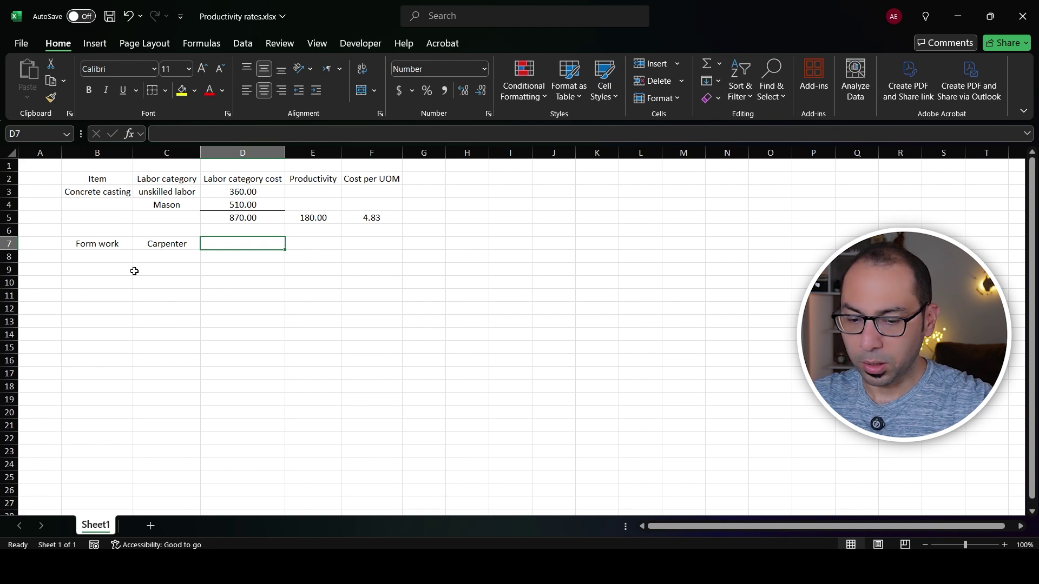
type("170")
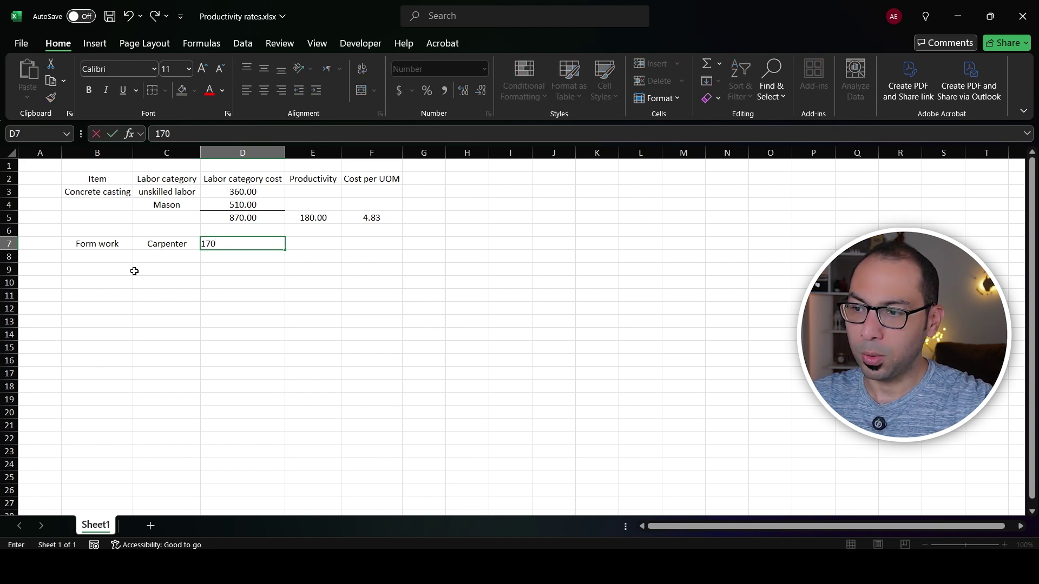
key("Return")
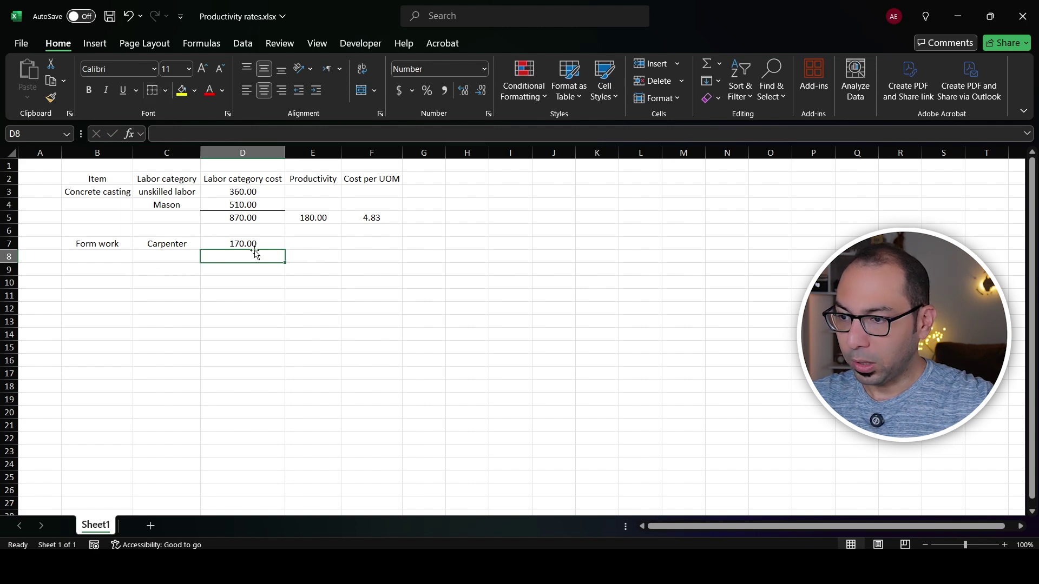
Total the crew cost with =SUM(D7) under a top border, save, and set productivity to 24
type("=sum(d7")
key("Return")
key("Up")
key("alt+h")
key("b")
key("p")
key("Right")
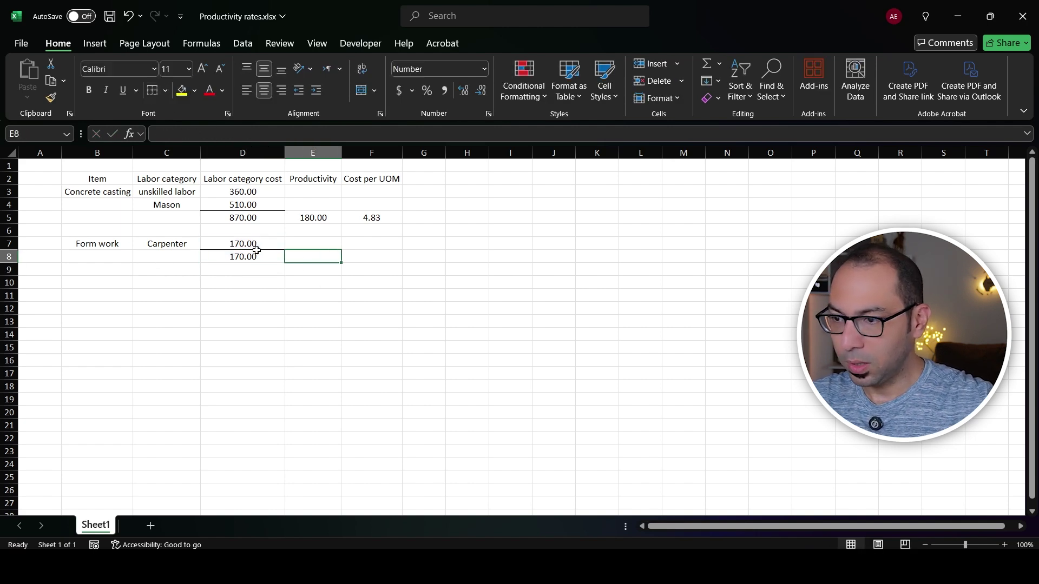
key("ctrl+s")
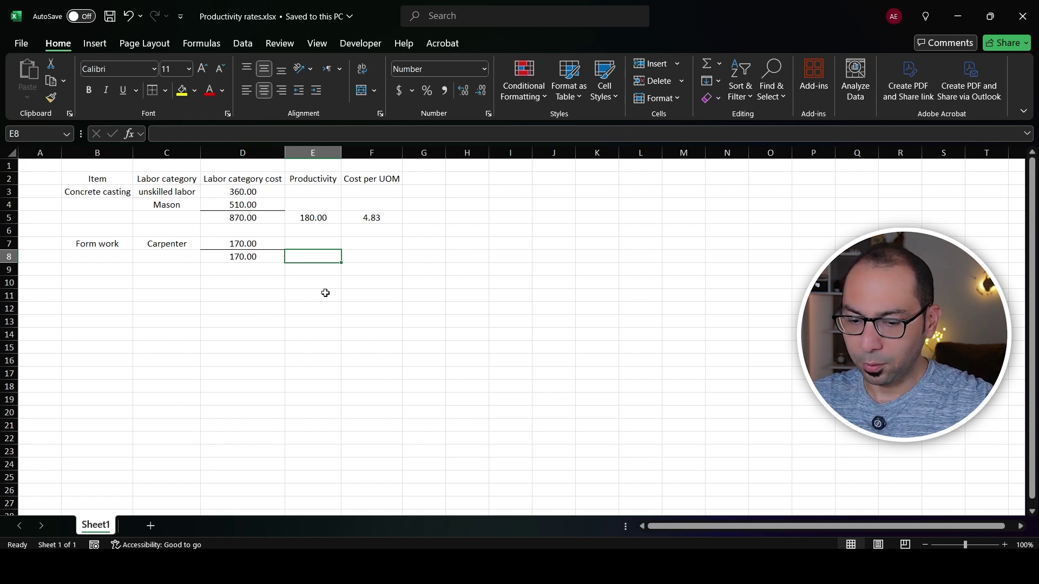
type("24")
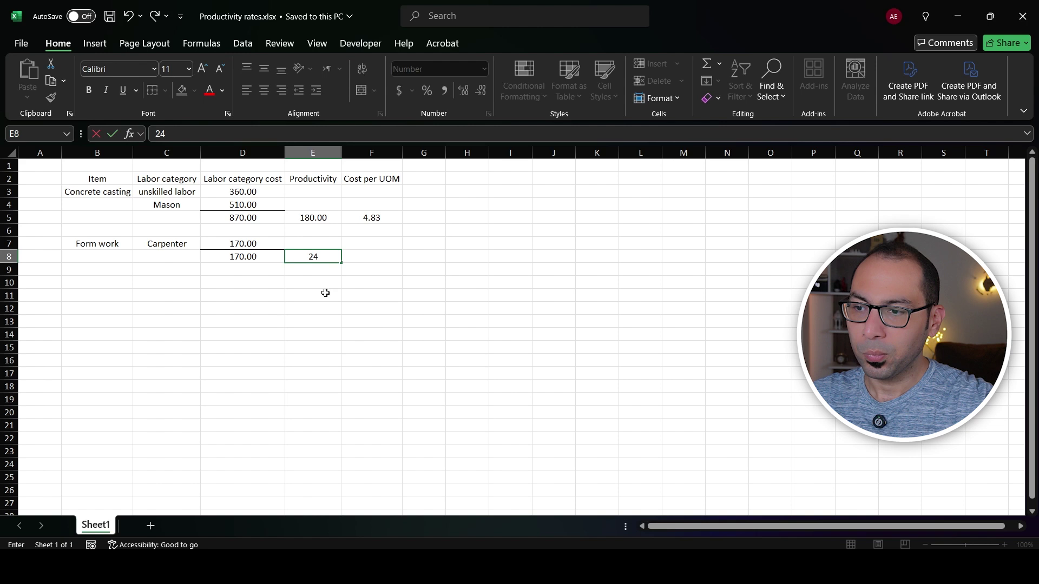
key("Tab")
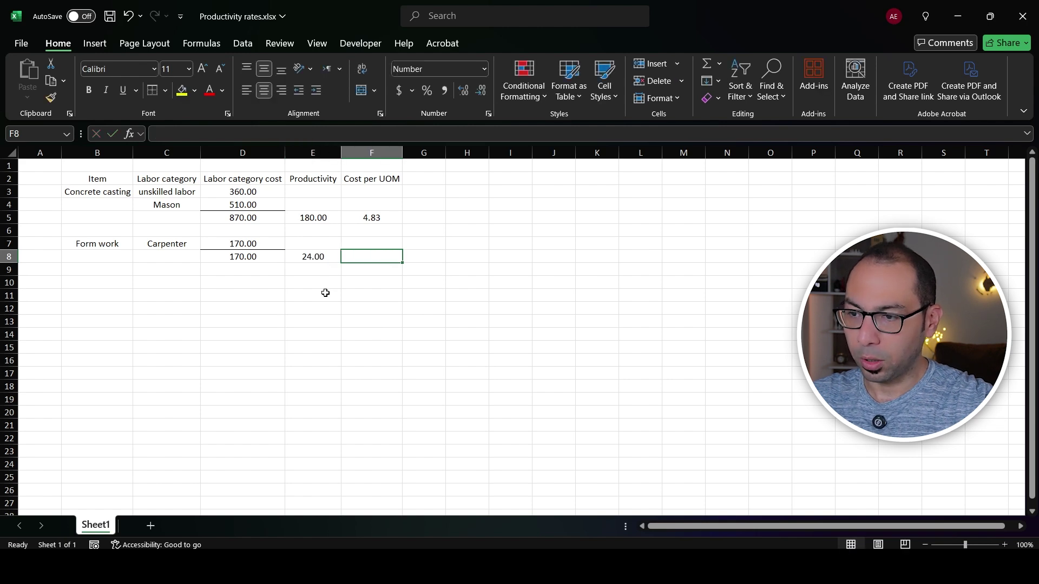
Add a Unit heading and give Concrete casting the unit m³ with a superscript 3
left_click(425, 179)
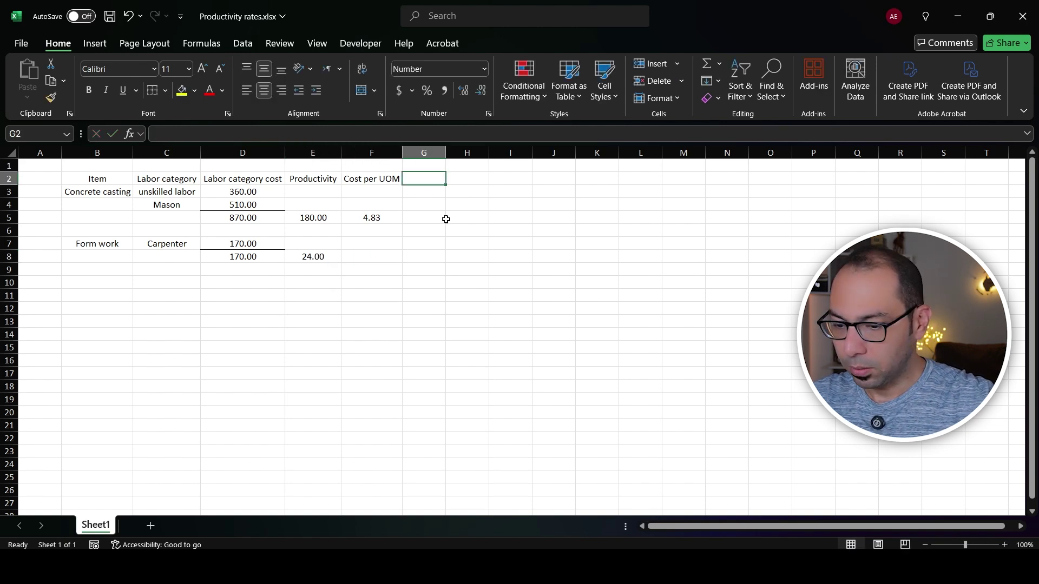
type("Unit")
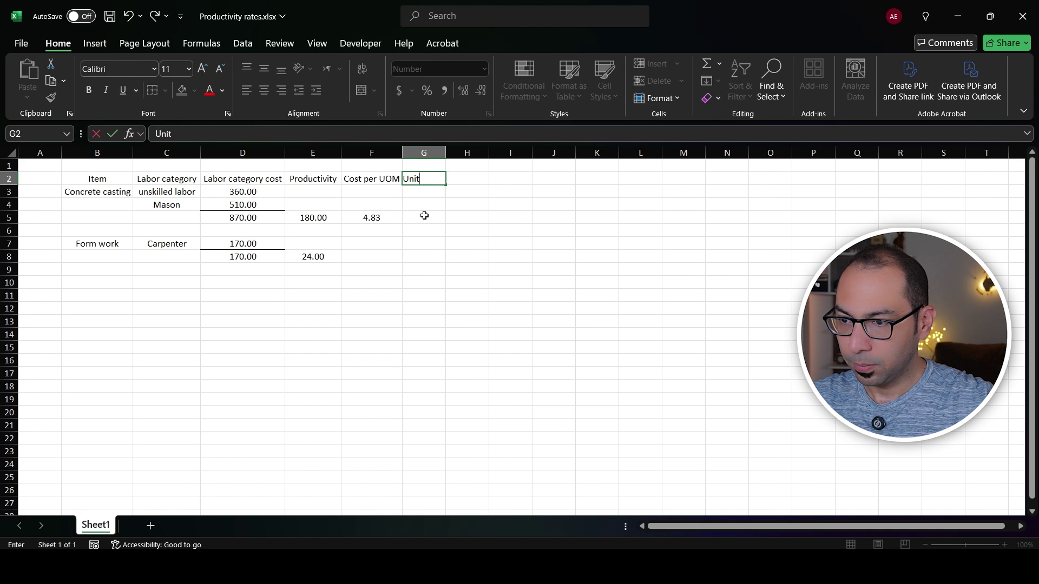
left_click(424, 217)
type("m3")
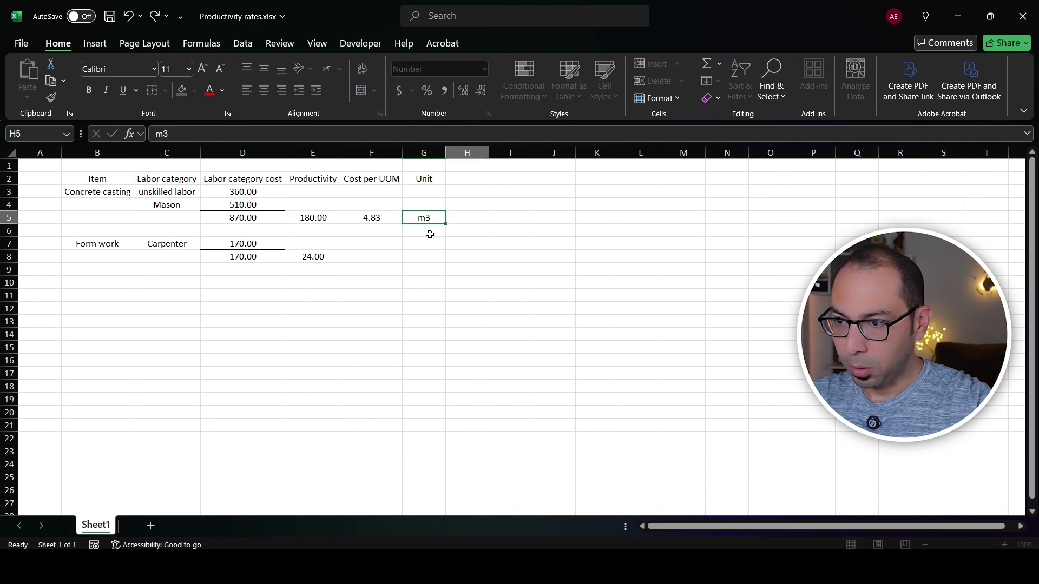
key("Tab")
key("Left")
key("F2")
key("shift+Left")
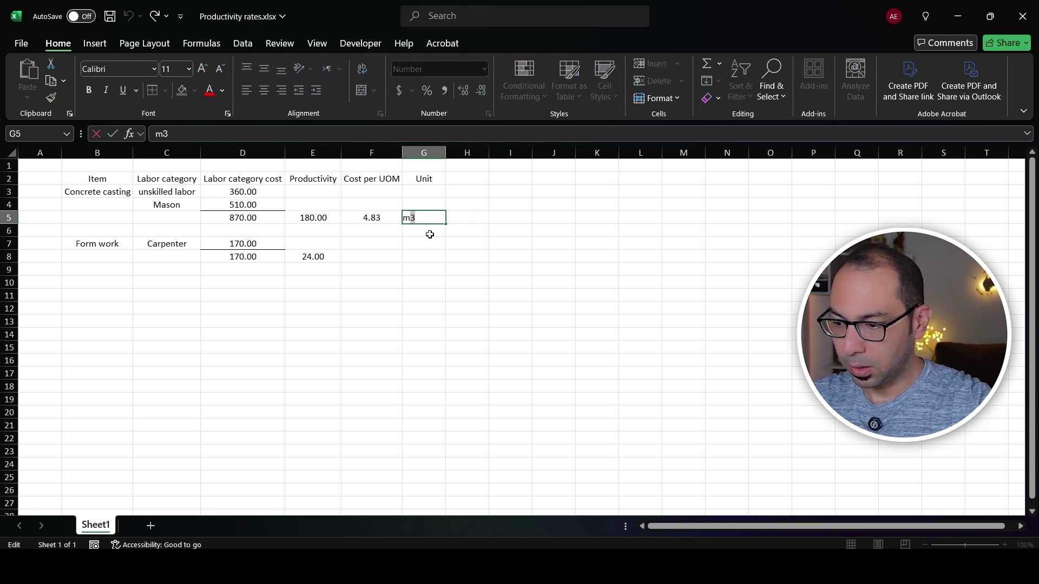
key("ctrl+1")
key("alt+e")
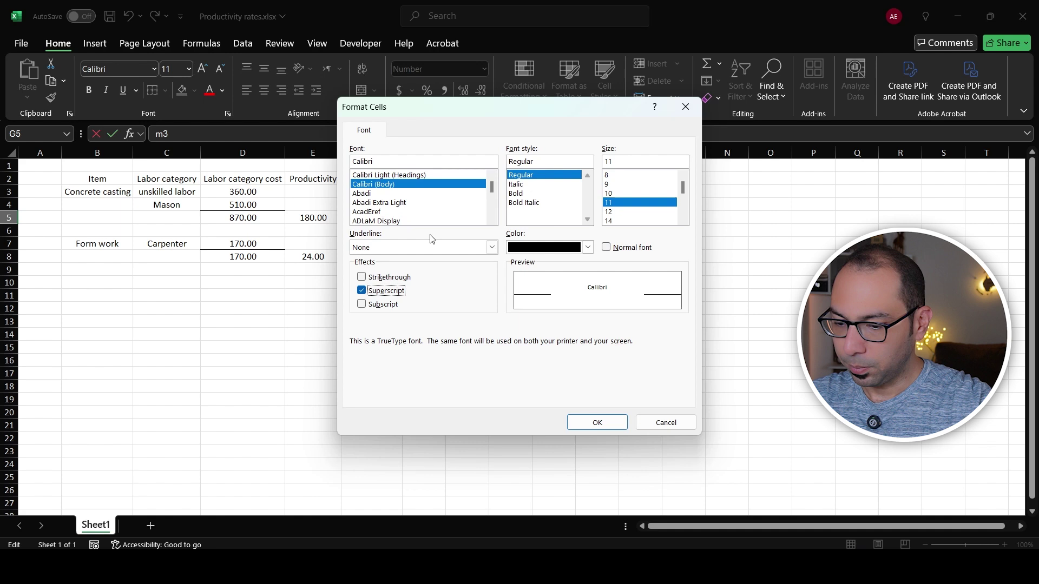
key("Return")
Enter m² with a superscript 2 as the Form work unit
key("ctrl+c")
key("Down")
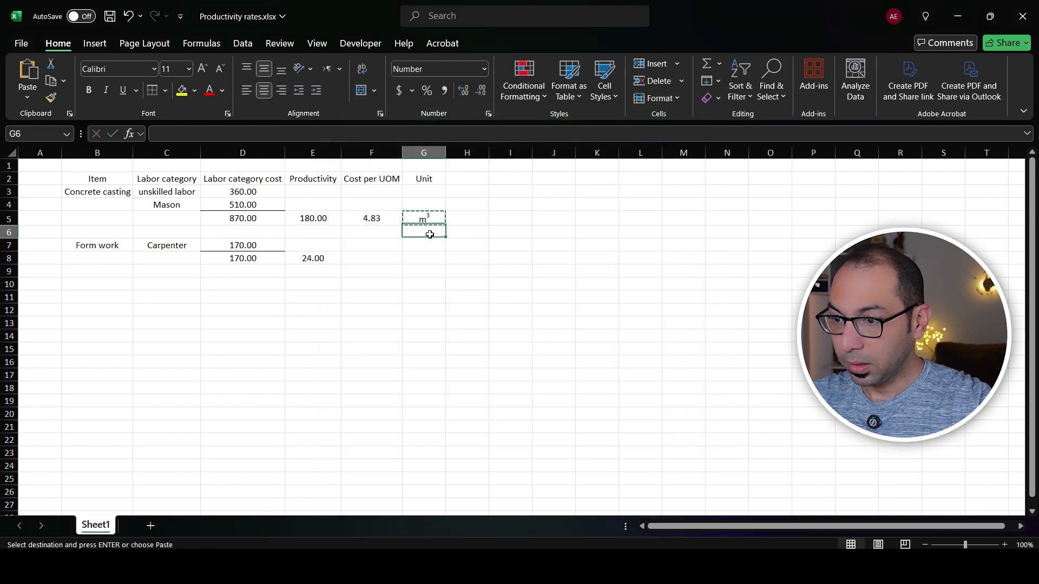
key("Down")
key("Down")
type("m2")
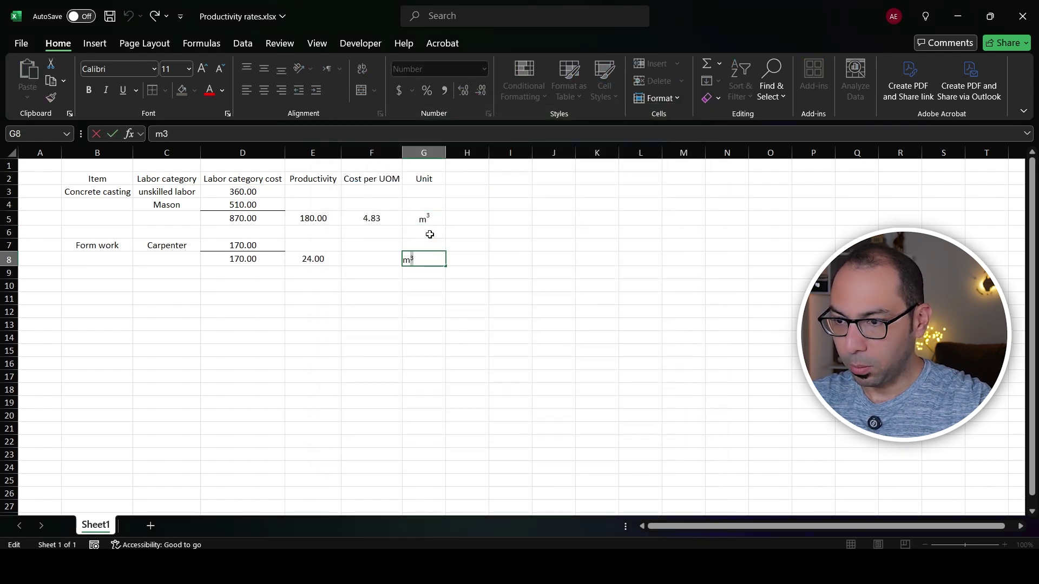
key("shift+Left")
key("ctrl+1")
key("alt+e")
key("Return")
Copy the cost per UOM formula from F5 into Form work's row and save
key("Left")
key("ctrl+s")
key("Up")
key("Up")
key("Up")
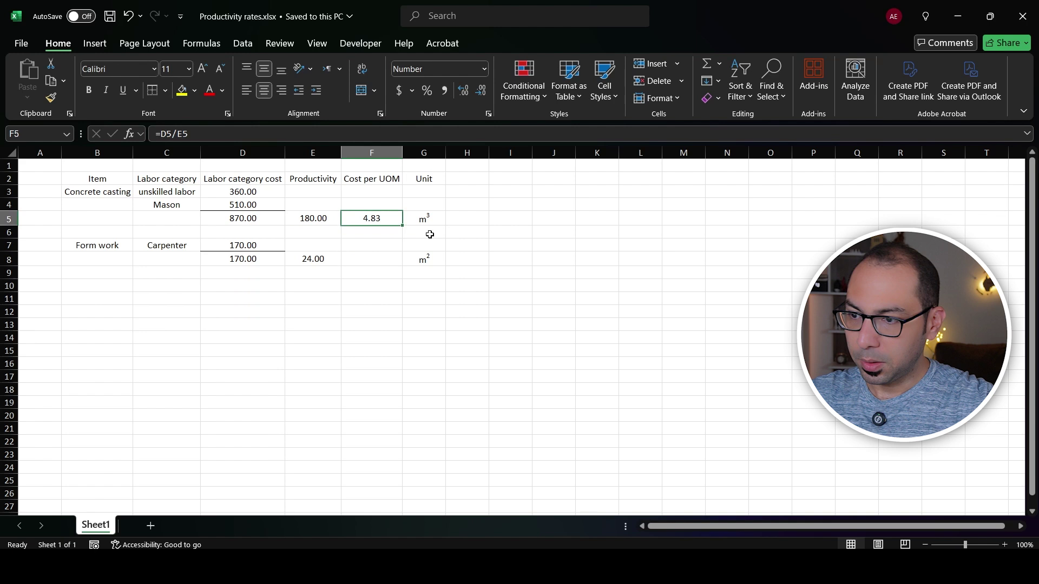
key("ctrl+c")
key("Down")
key("Down")
key("Down")
key("Return")
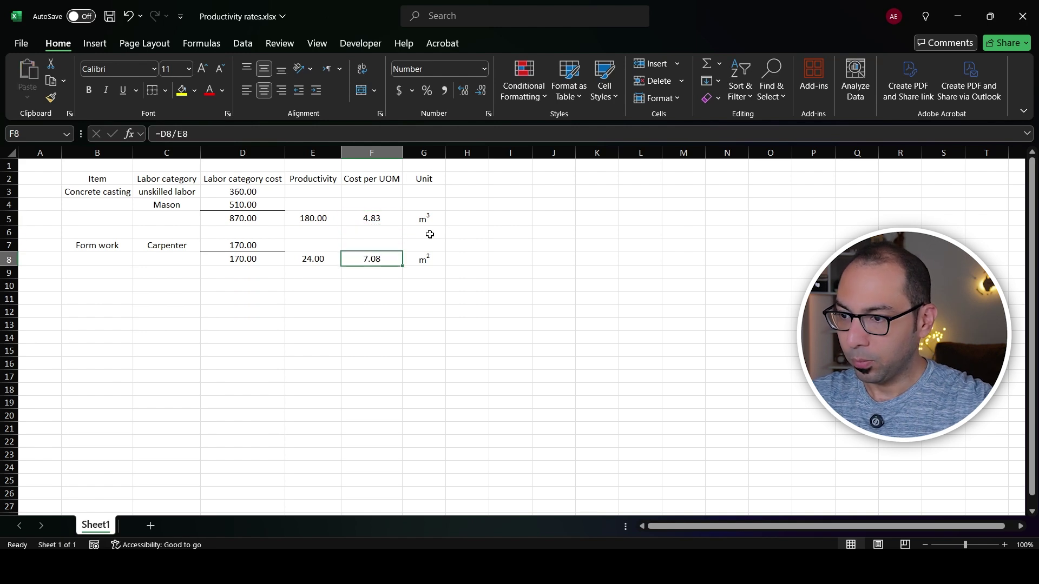
key("ctrl+s")
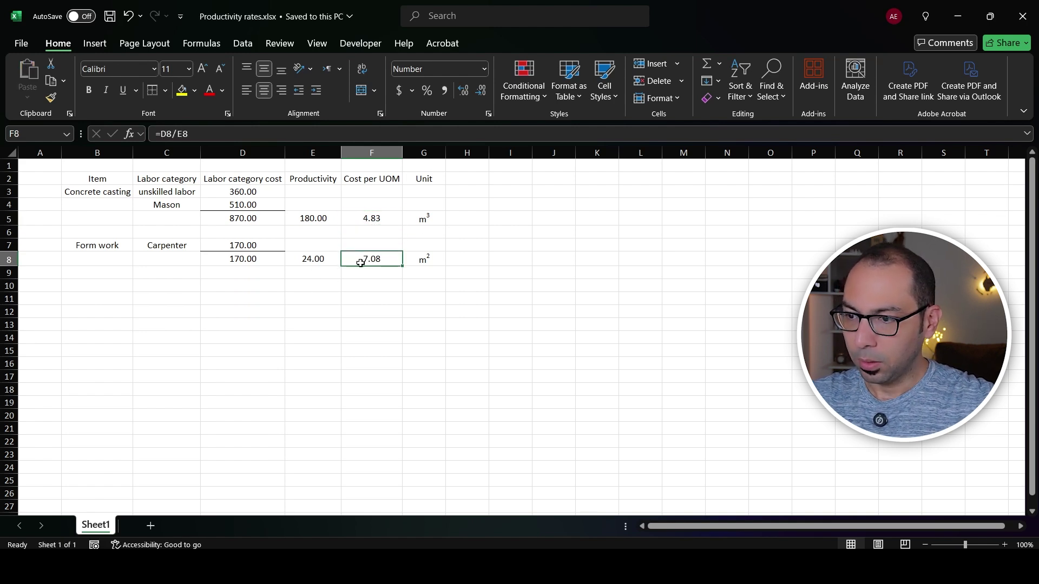
Change Form work's productivity to 18 so cost per UOM becomes 9.44, and save
left_click(318, 259)
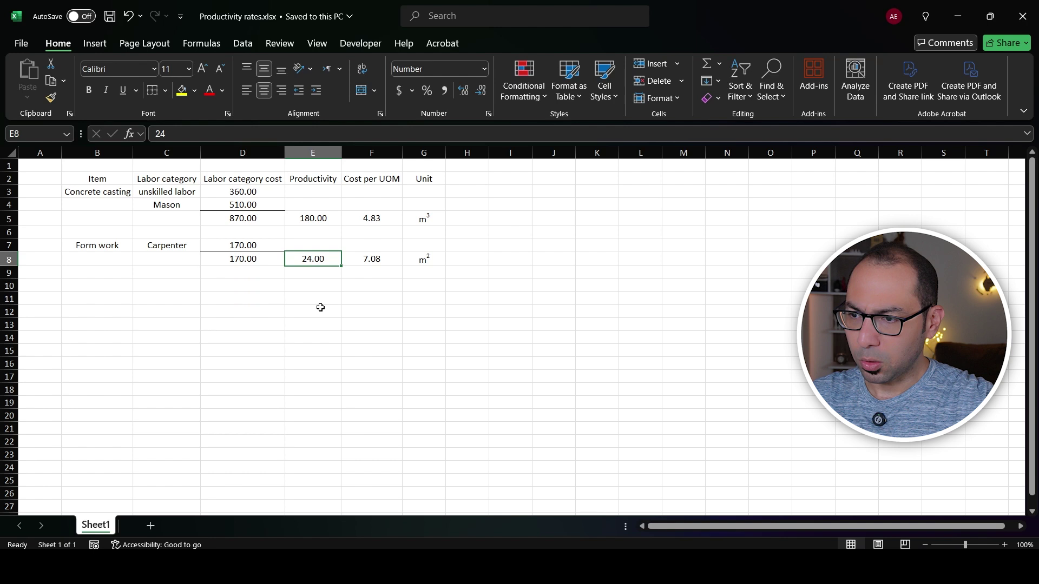
type("18")
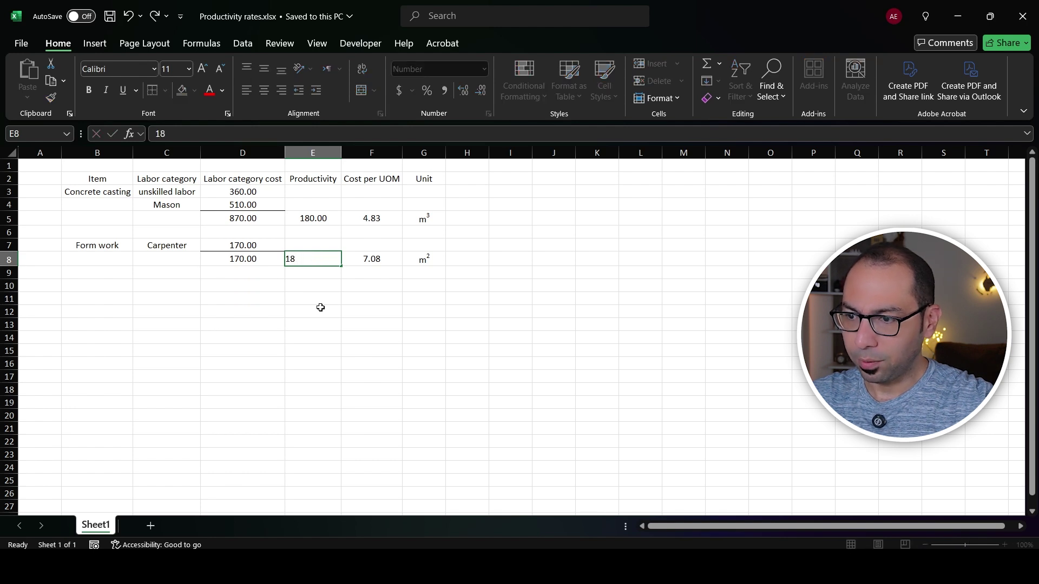
key("ctrl+Return")
key("ctrl+s")
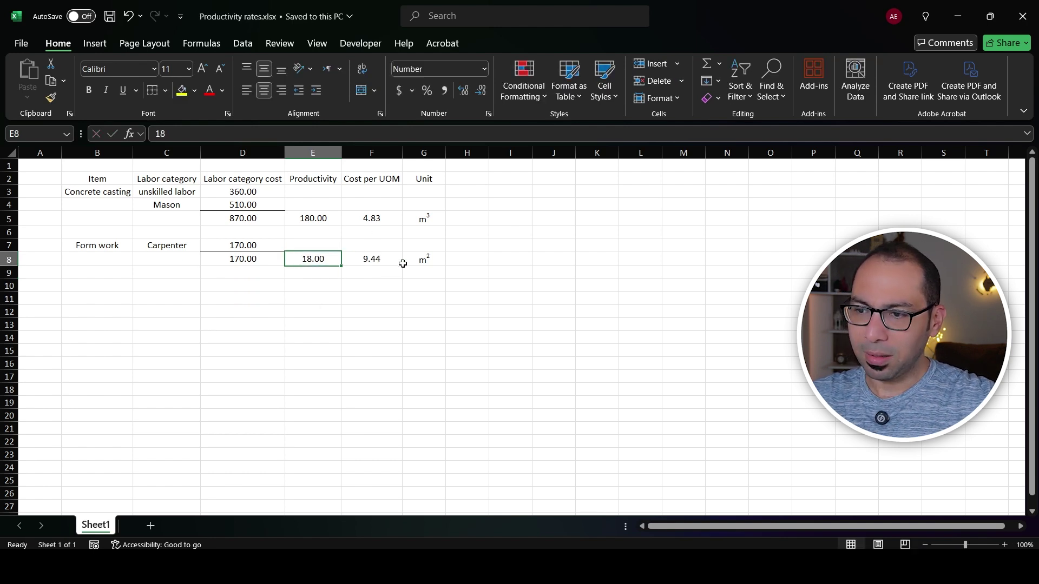
Add the Steel fixing item in B10 with a Steel fixer crew
left_click(93, 285)
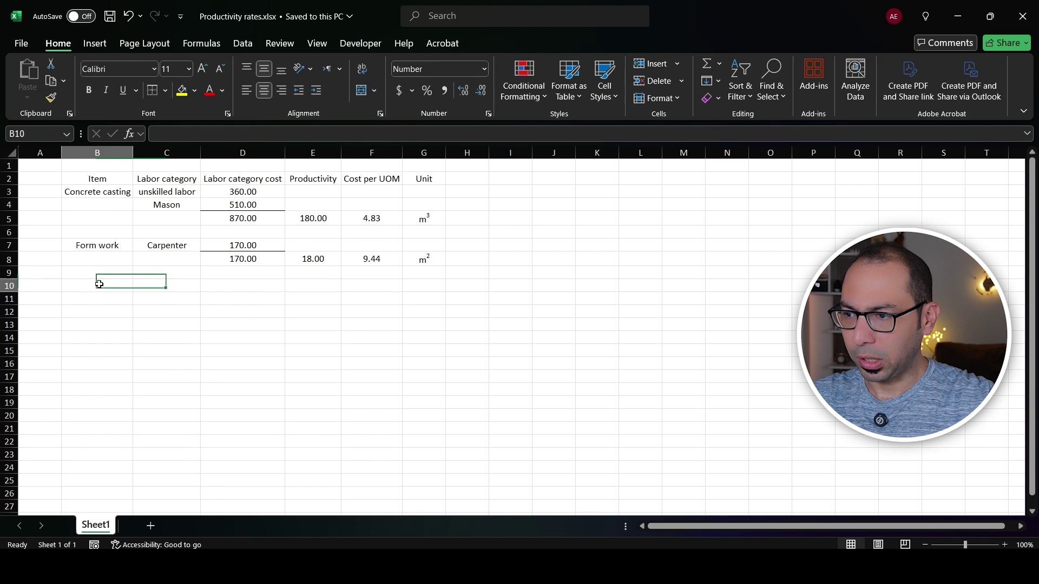
type("Ste")
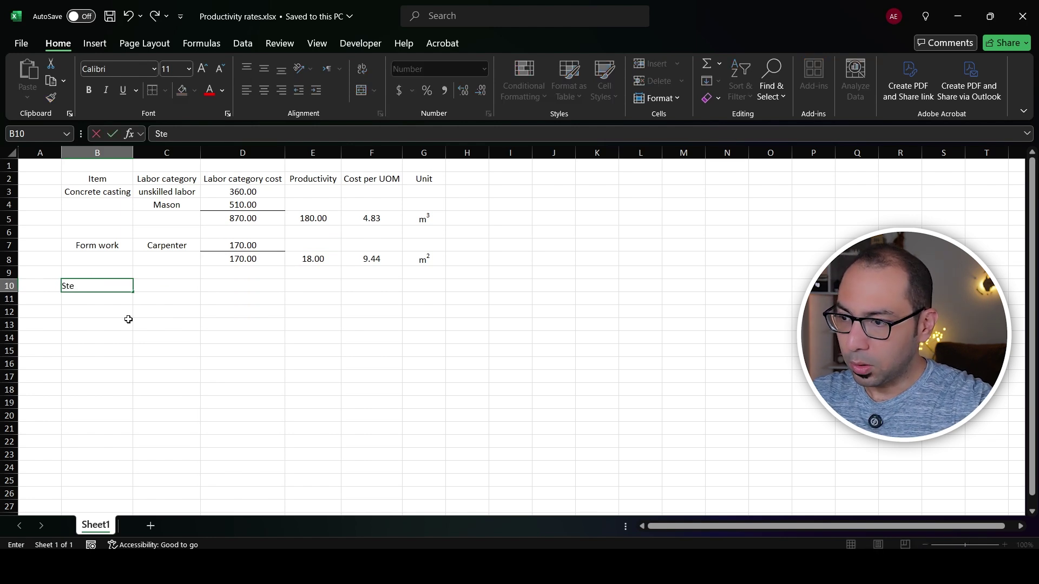
type("el fixing")
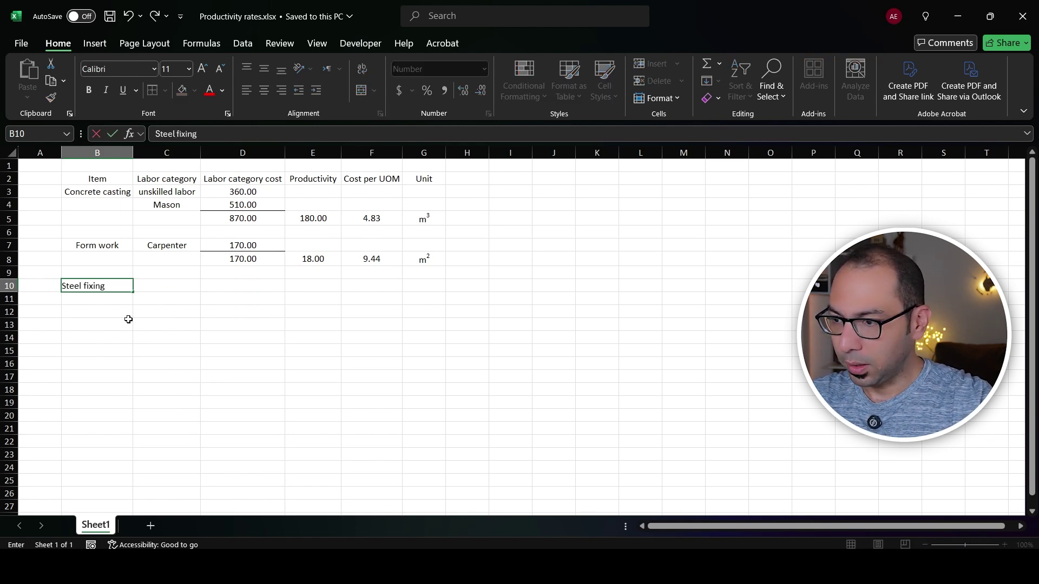
key("Tab")
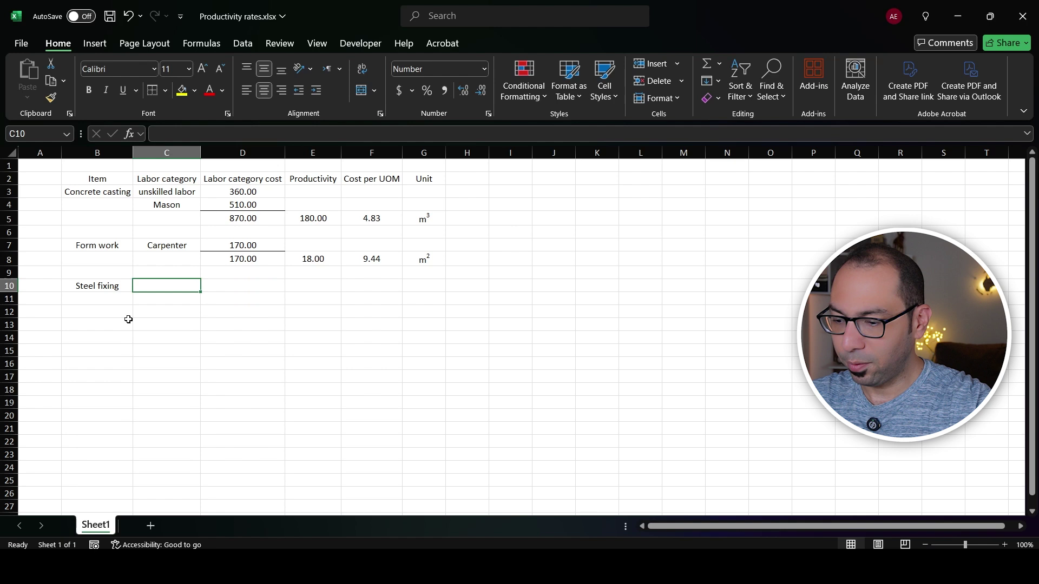
type("Steel")
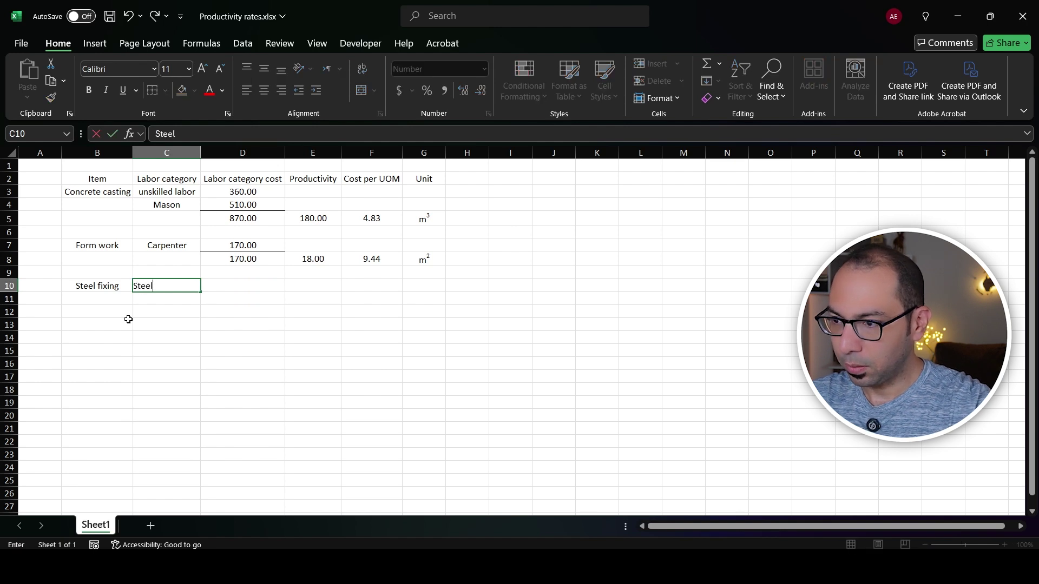
type(" fixer")
key("Tab")
Copy the 170.00 Carpenter cost and the total formula into Steel fixing's rows, and save
key("Up")
key("Up")
key("Up")
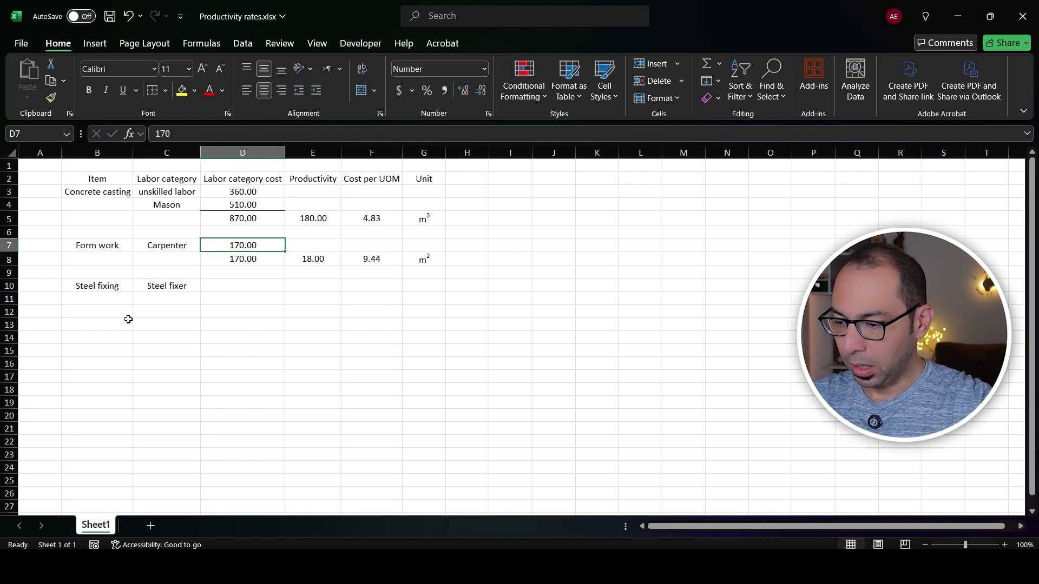
key("ctrl+c")
key("Down")
key("Down")
key("Down")
key("Return")
key("Up")
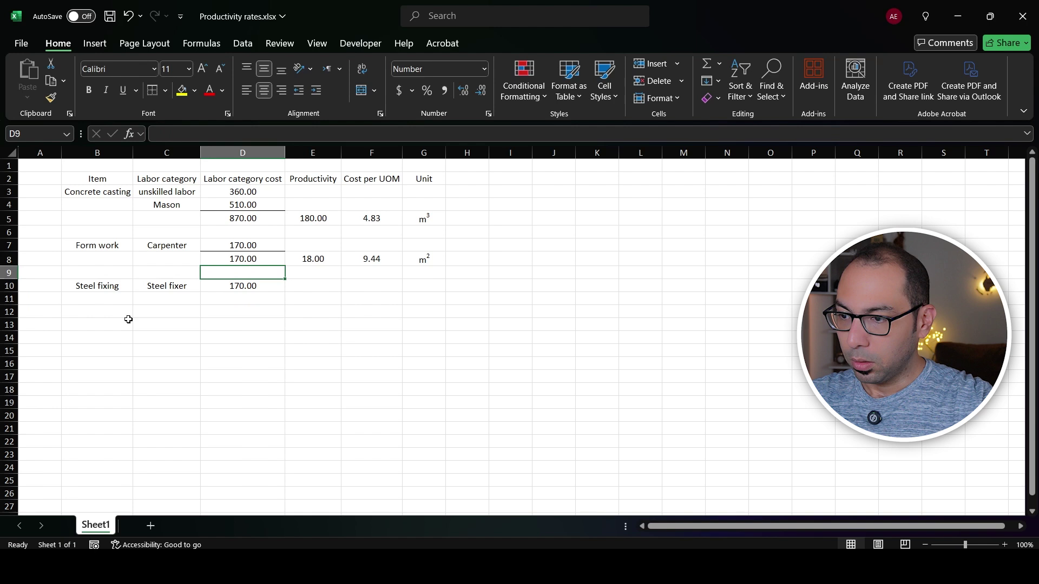
key("Up")
key("ctrl+c")
key("Down")
key("Down")
key("Down")
key("Return")
key("Right")
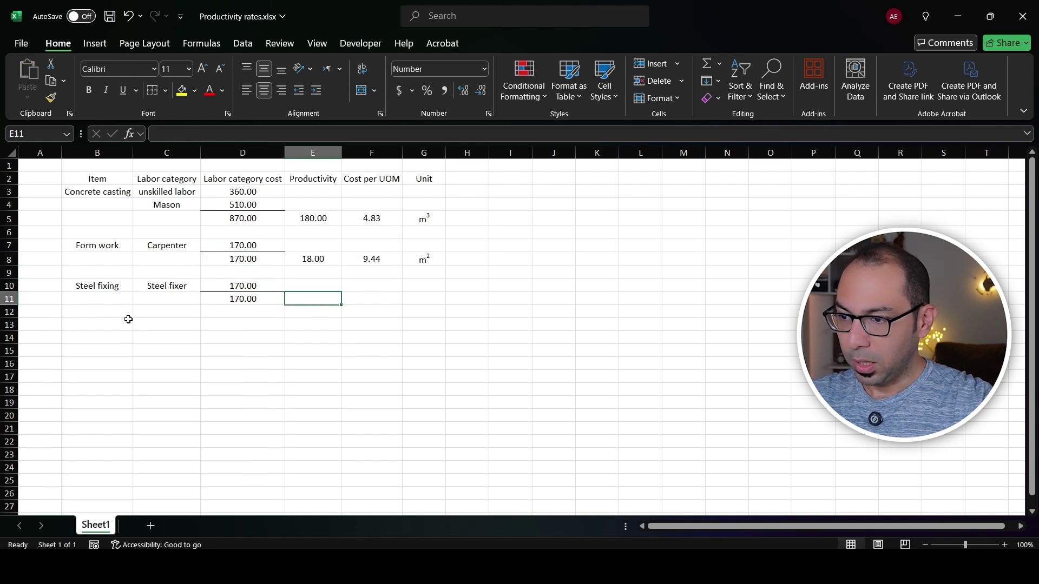
key("ctrl+s")
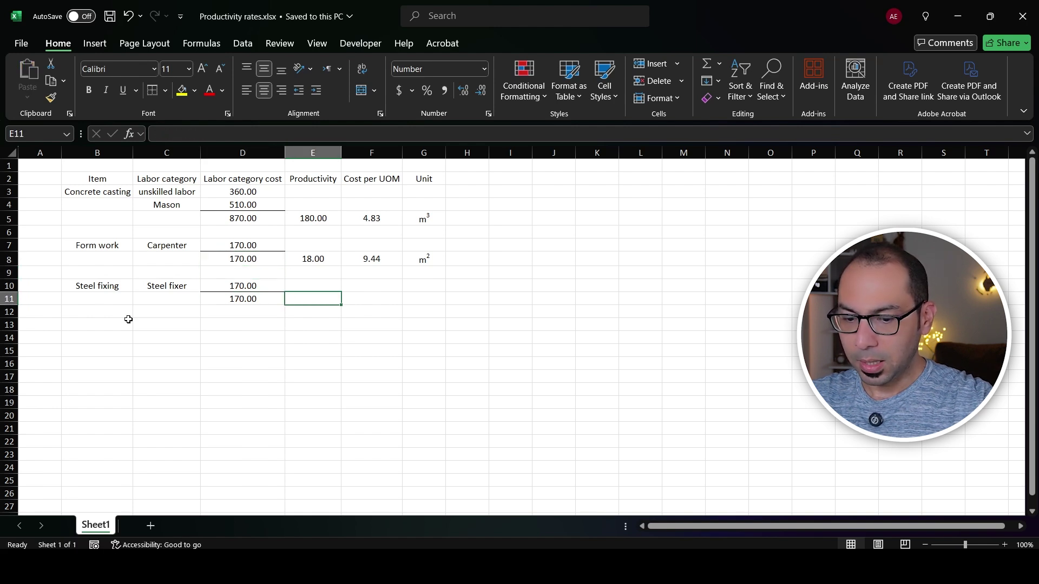
Set Steel fixing's productivity to 300 and its unit to kg, and save
type("300")
key("Right")
key("Right")
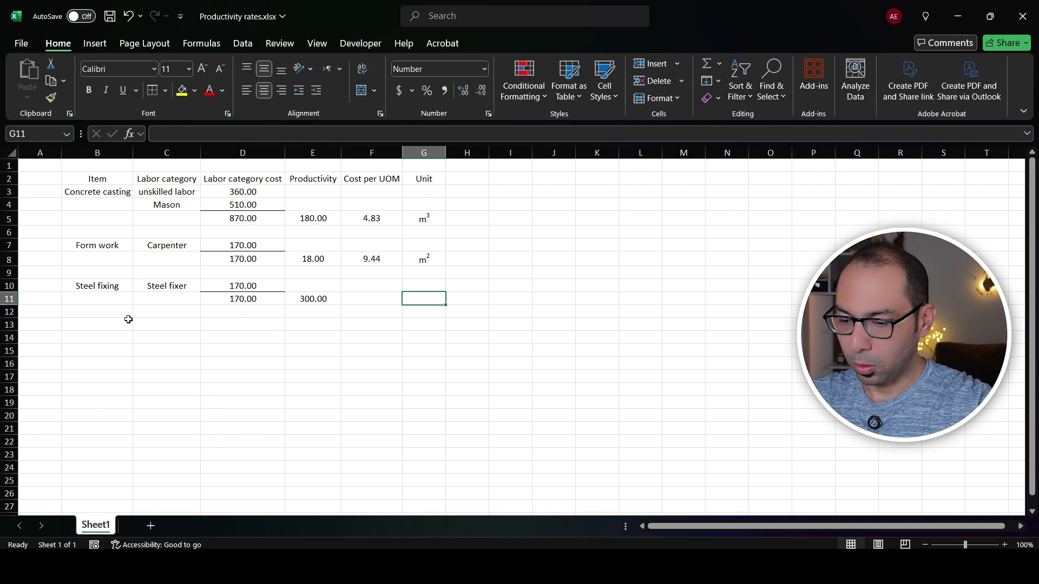
type("kg")
key("Right")
key("Left")
key("Left")
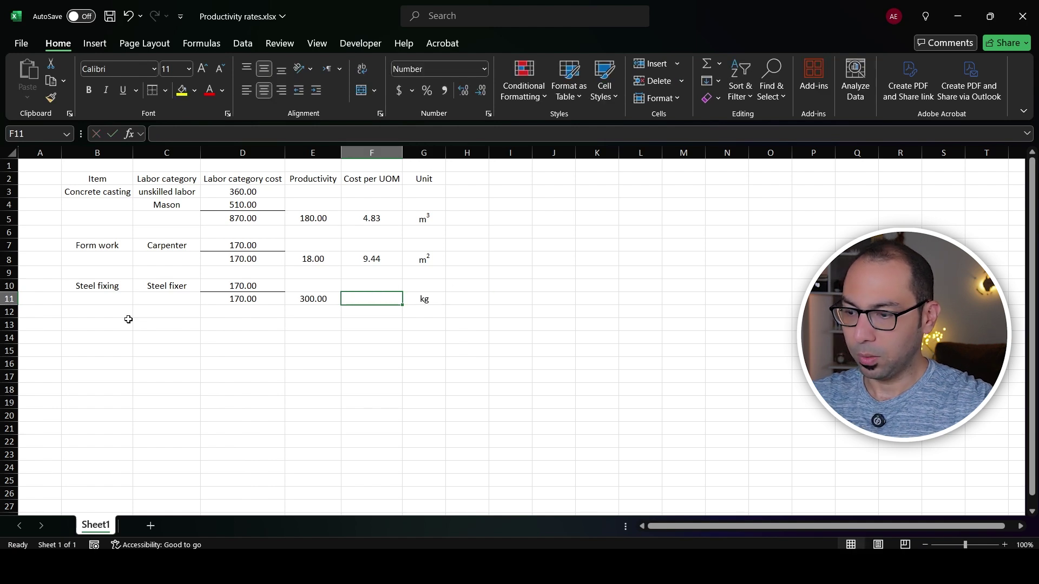
key("ctrl+s")
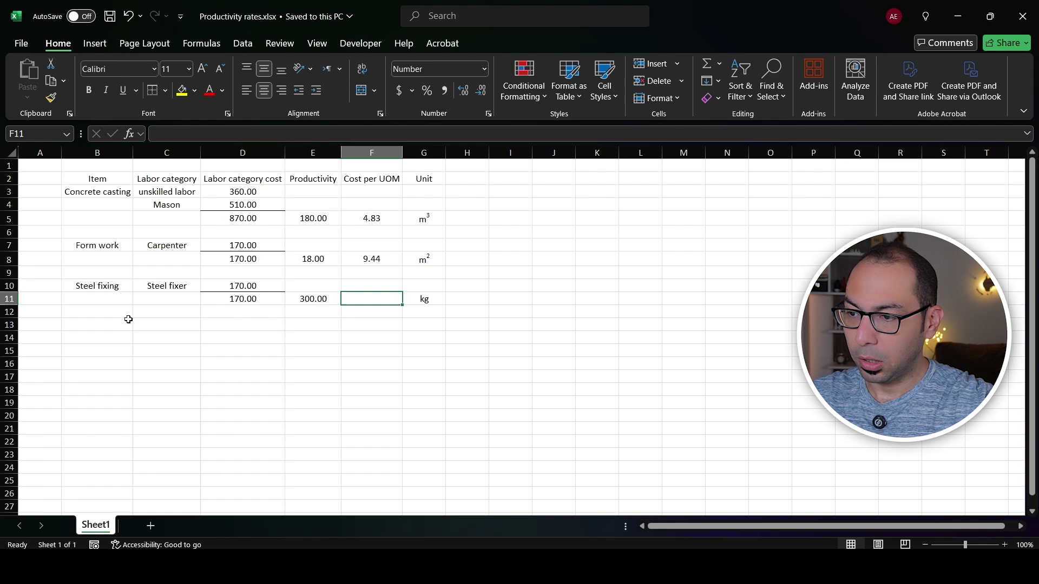
Enter the cost per UOM formula =D11/E11 in F11, giving 0.57
type("=")
key("Left")
key("Left")
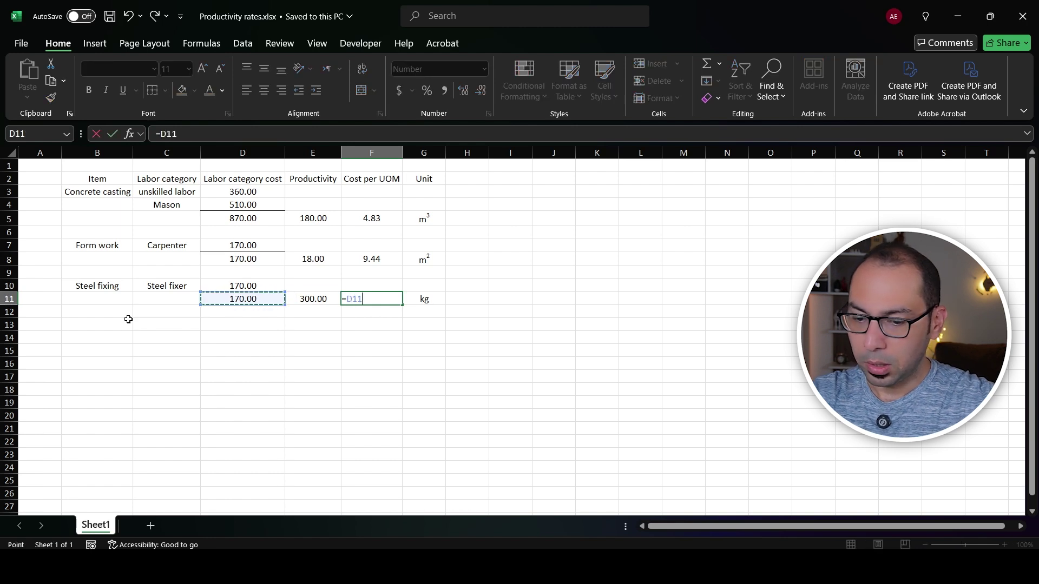
type("/")
key("Left")
key("ctrl+Return")
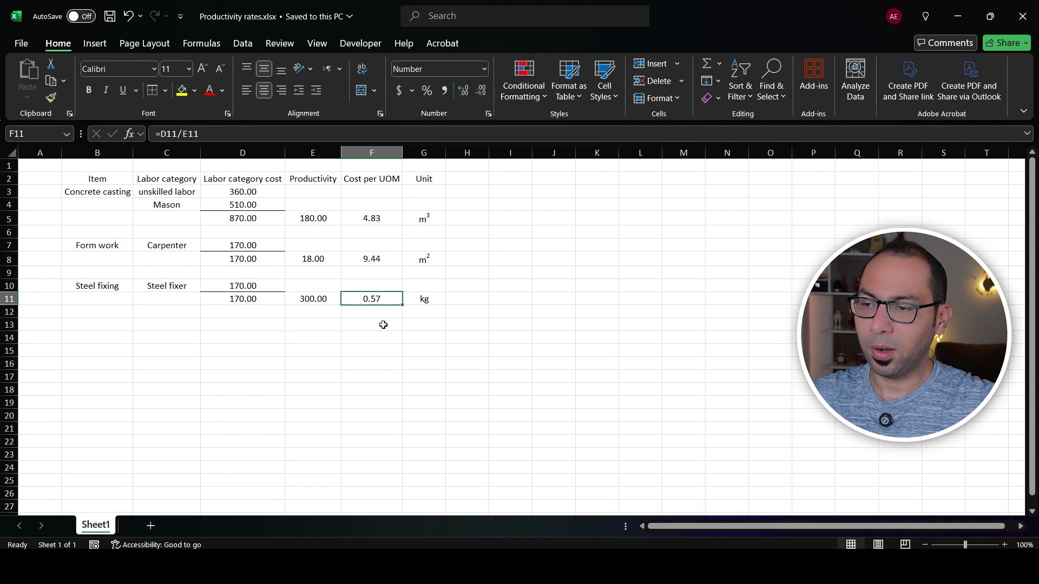
left_click(314, 152)
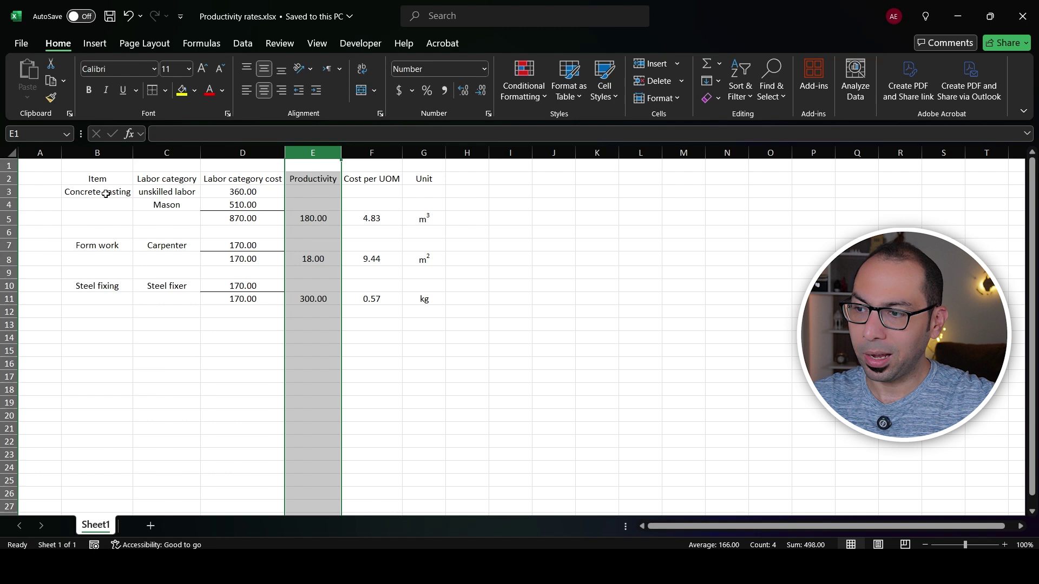
left_click(113, 327)
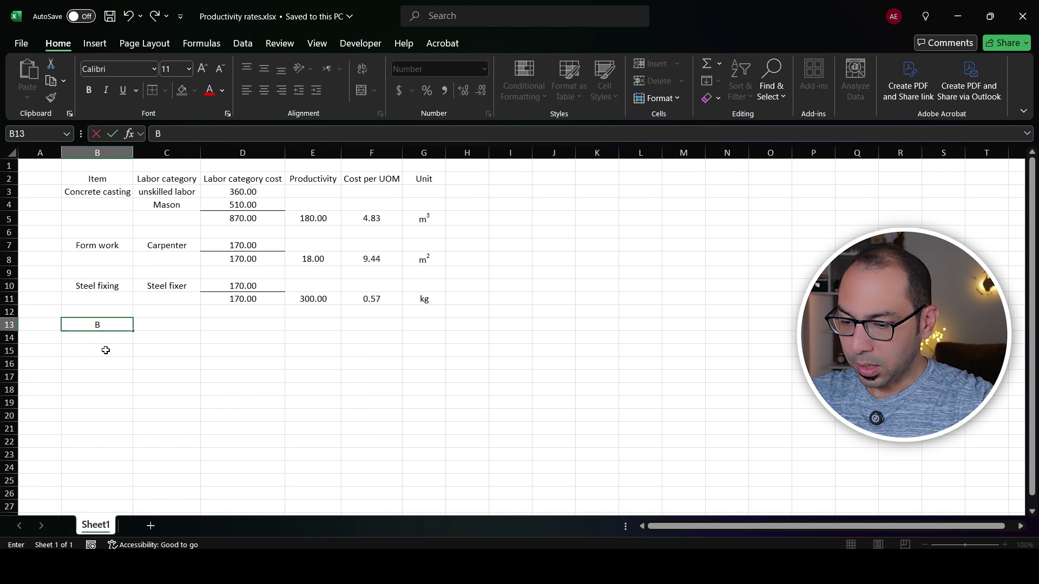
Add the Block walls building item, widen the Item column, and list Masons in C13
type(" walls")
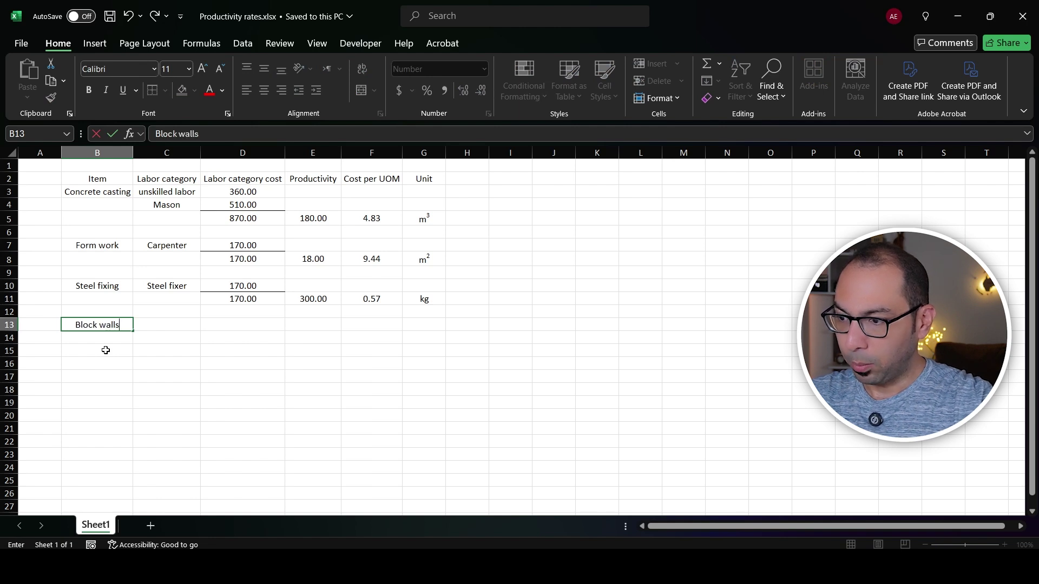
type(" building")
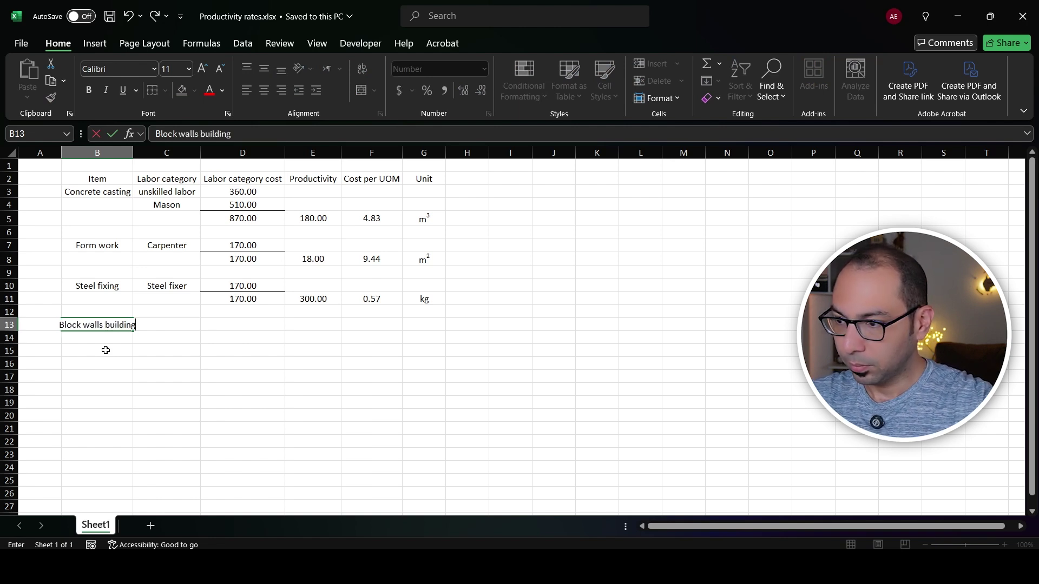
key("ctrl+Return")
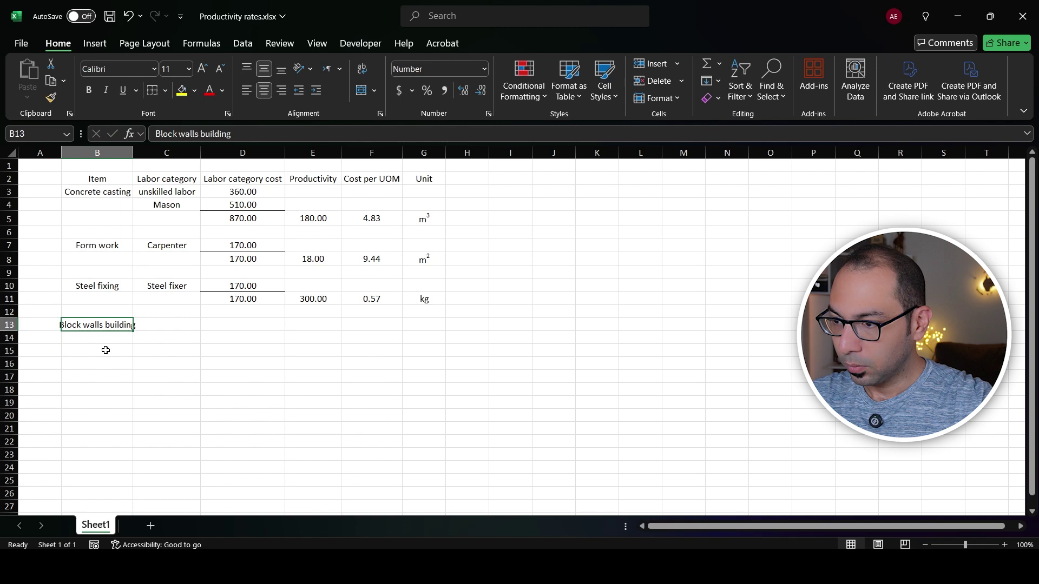
double_click(130, 153)
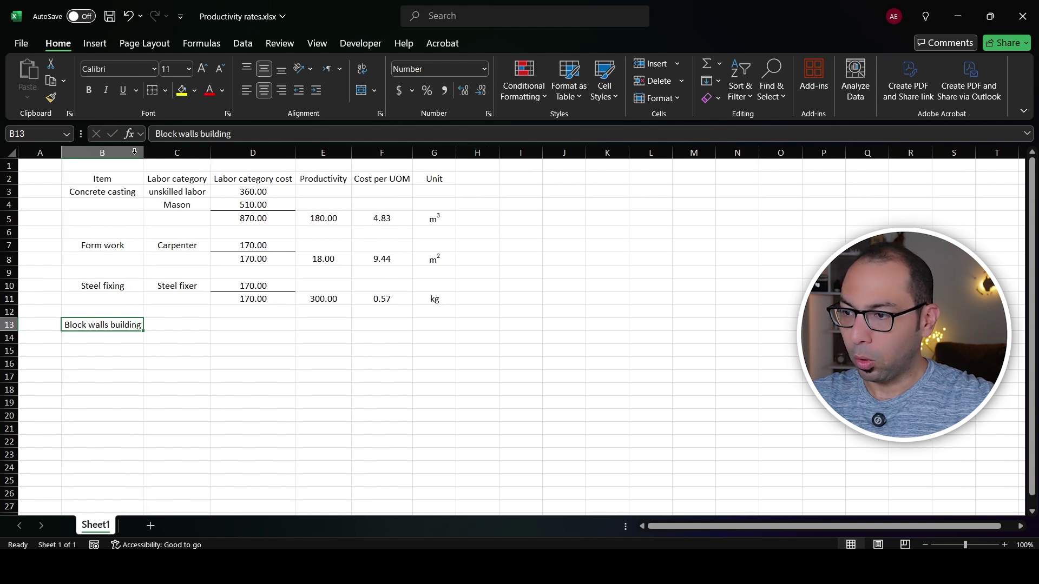
left_click(170, 328)
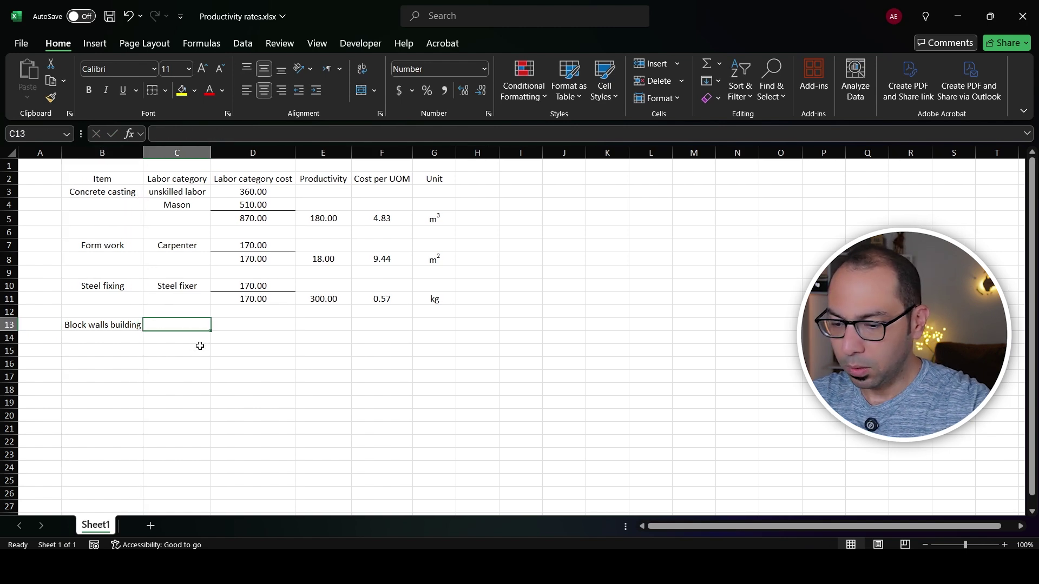
type("Masons")
key("Return")
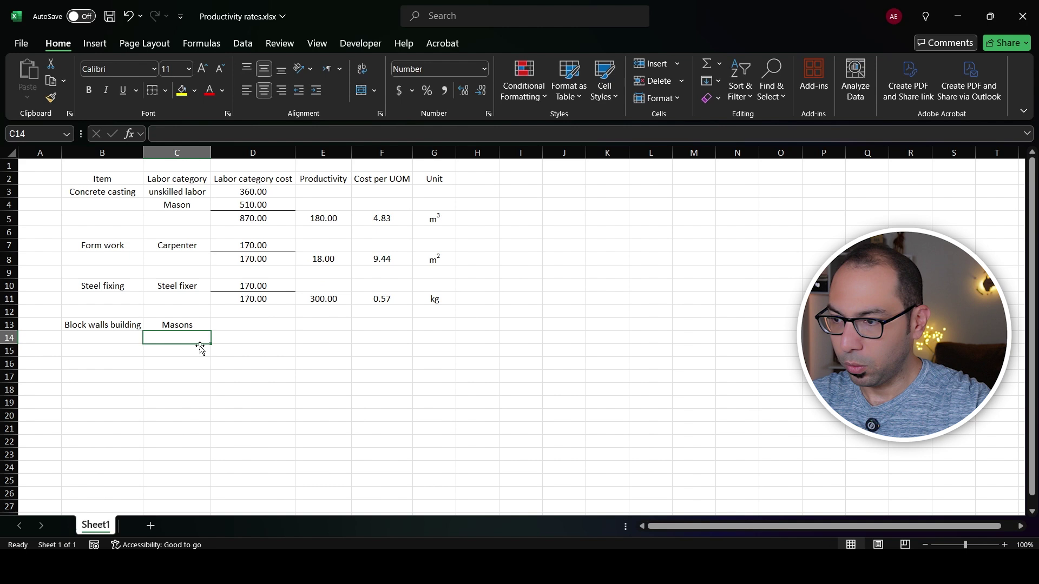
Put 'Unskilled labor' with a capital U in C14 and replace C3 with it
left_click(186, 193)
key("ctrl+c")
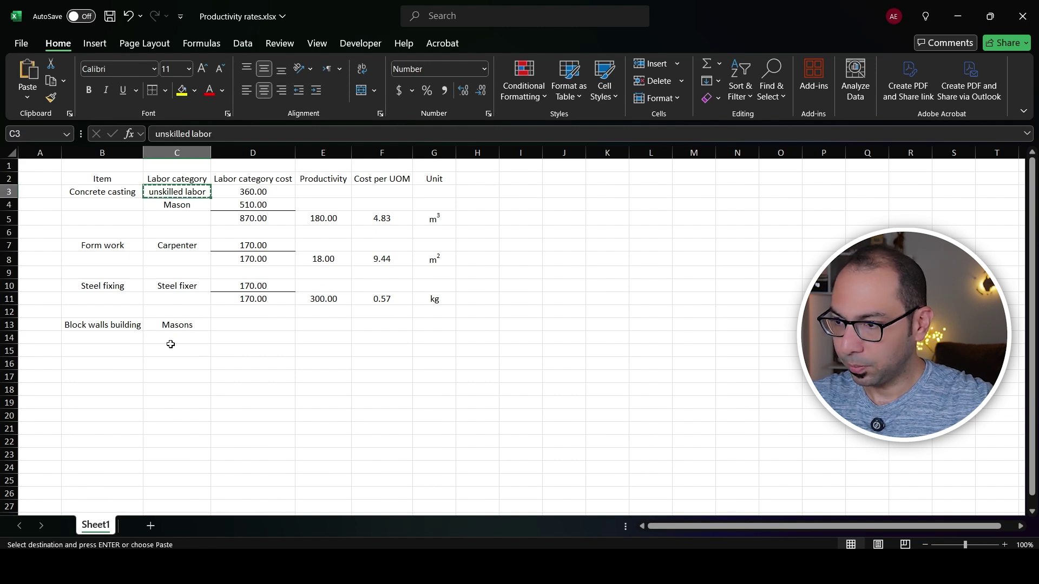
left_click(167, 341)
key("Return")
double_click(167, 342)
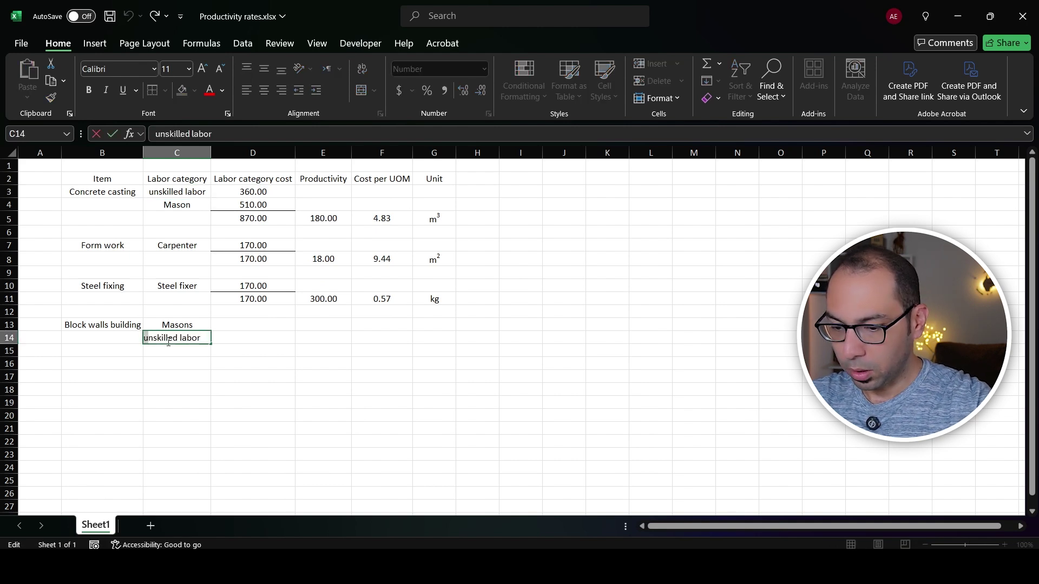
key("Delete")
type("U")
key("Return")
left_click(167, 341)
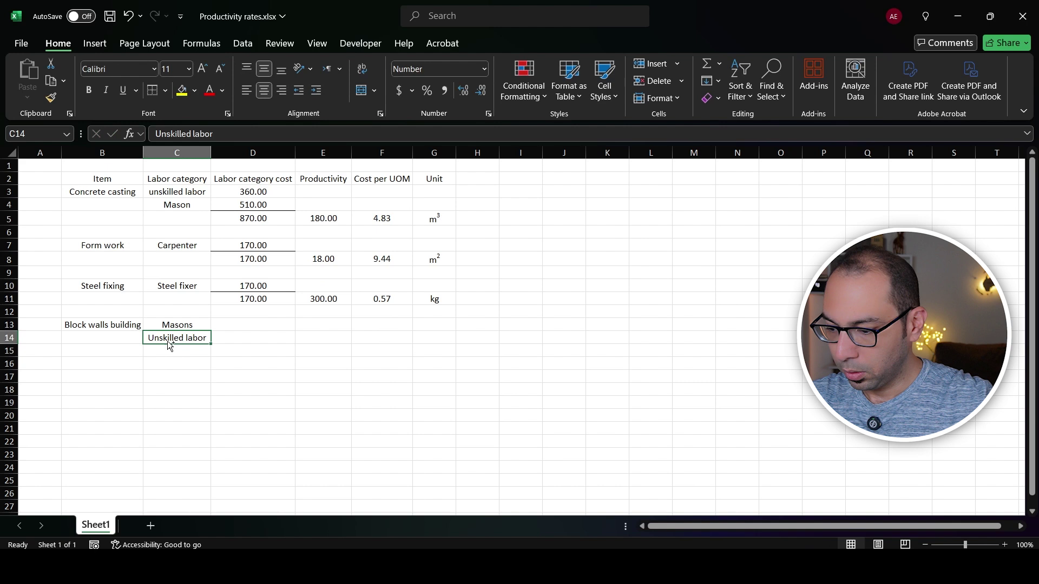
key("ctrl+c")
left_click(188, 194)
key("Return")
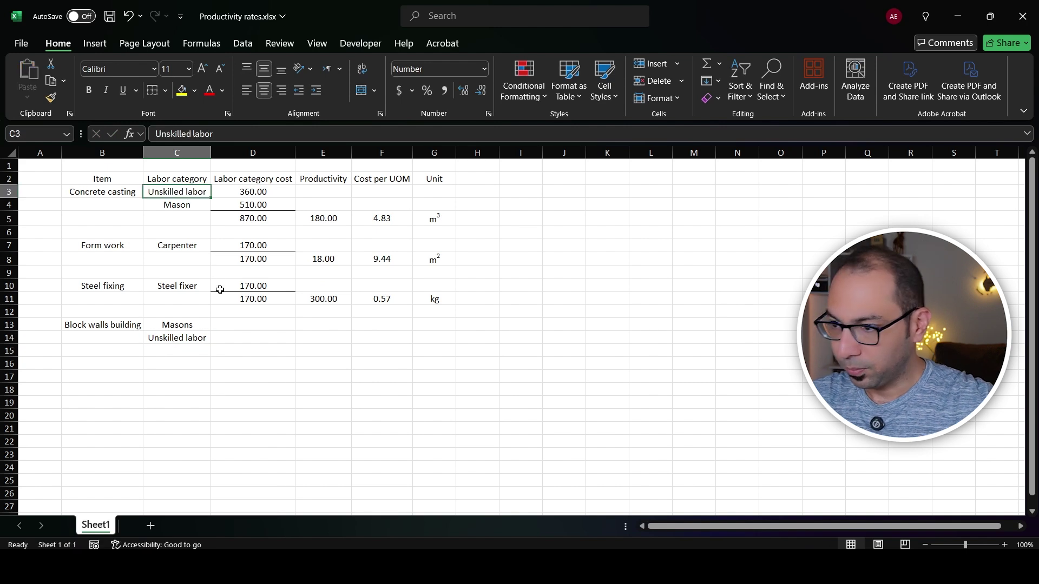
Enter crew costs 170 and 120, AutoSum them to 290.00 in D15, and save
left_click(259, 317)
left_click(255, 325)
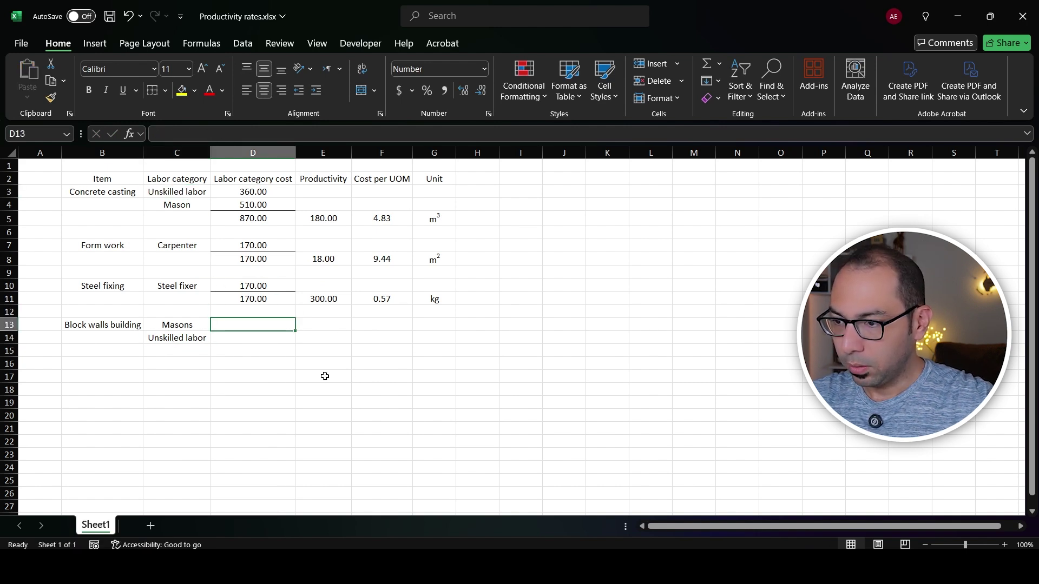
type("170")
key("Return")
type("120")
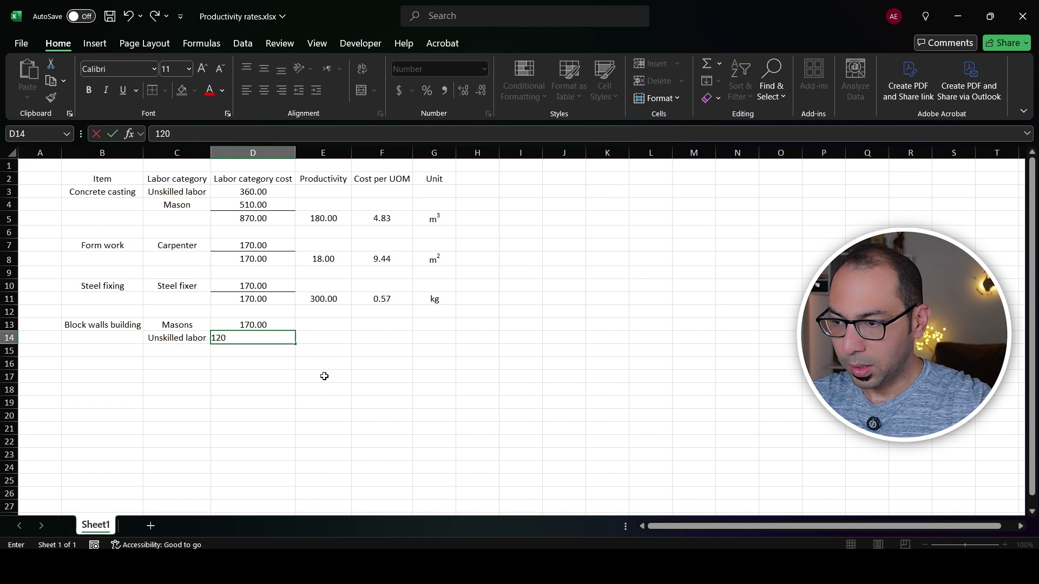
key("Tab")
key("Down")
key("Left")
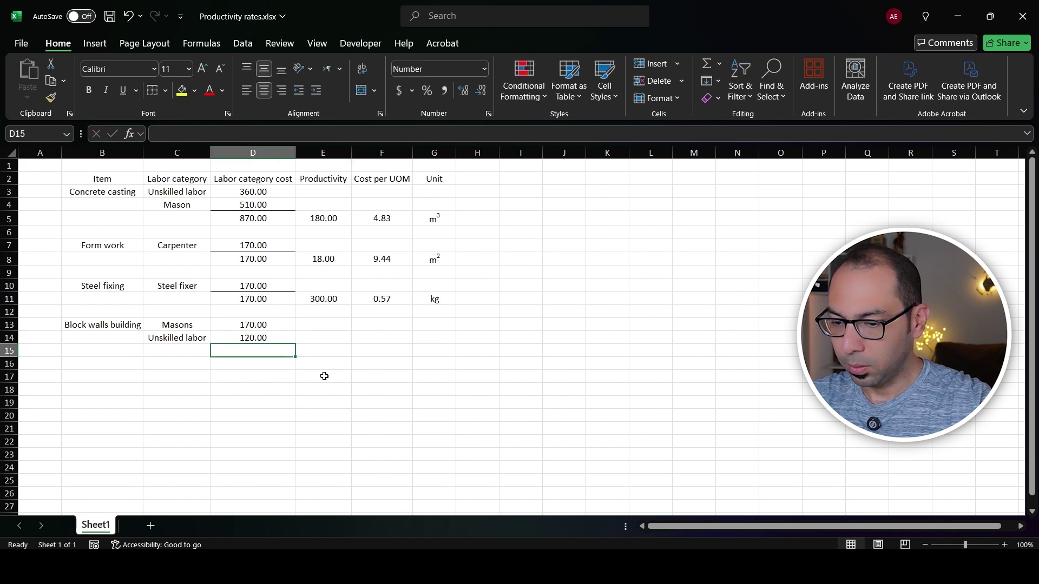
key("alt+equal")
key("Return")
left_click(288, 349)
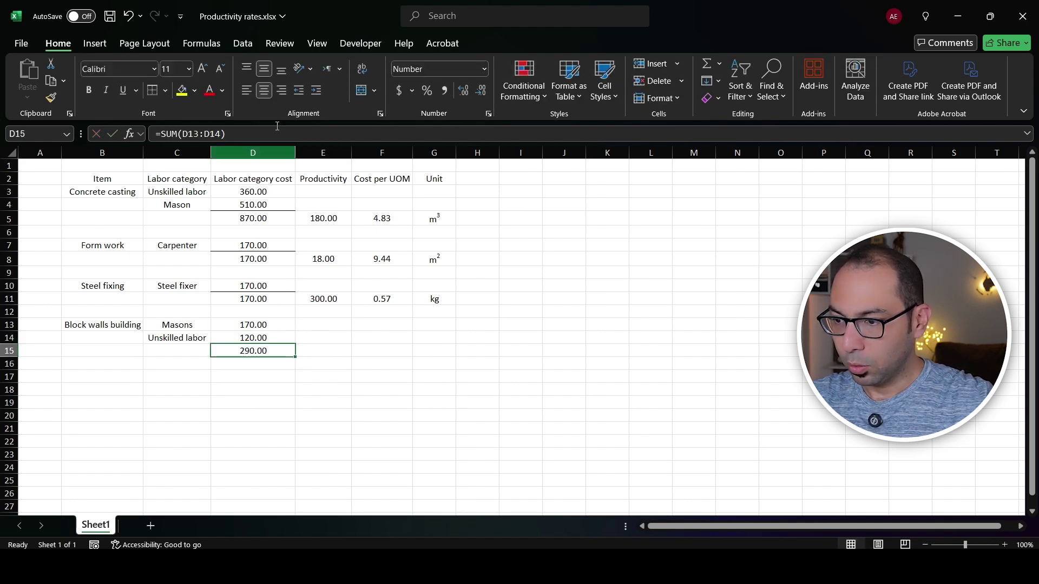
left_click(328, 357)
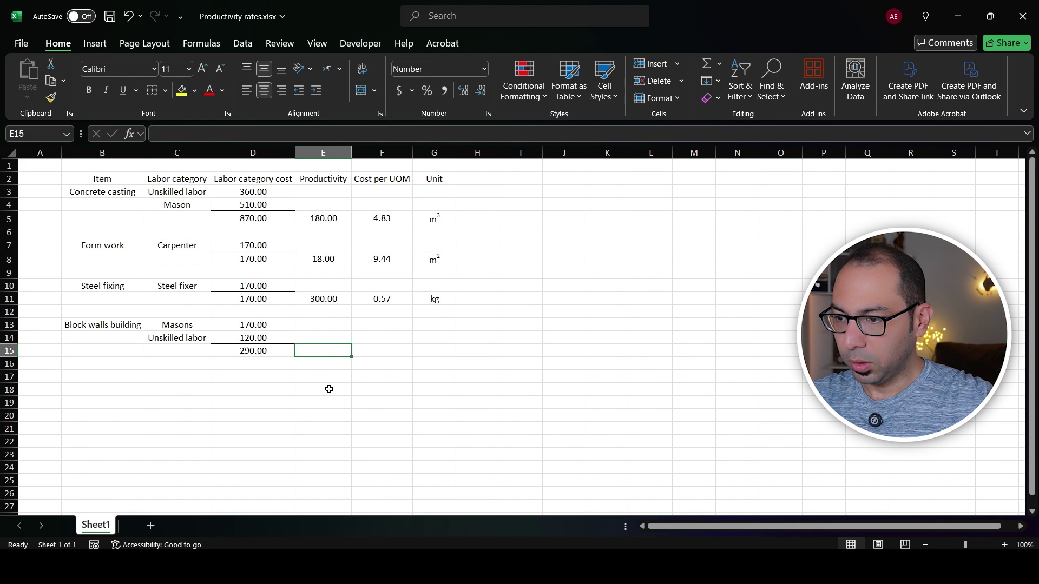
key("ctrl+s")
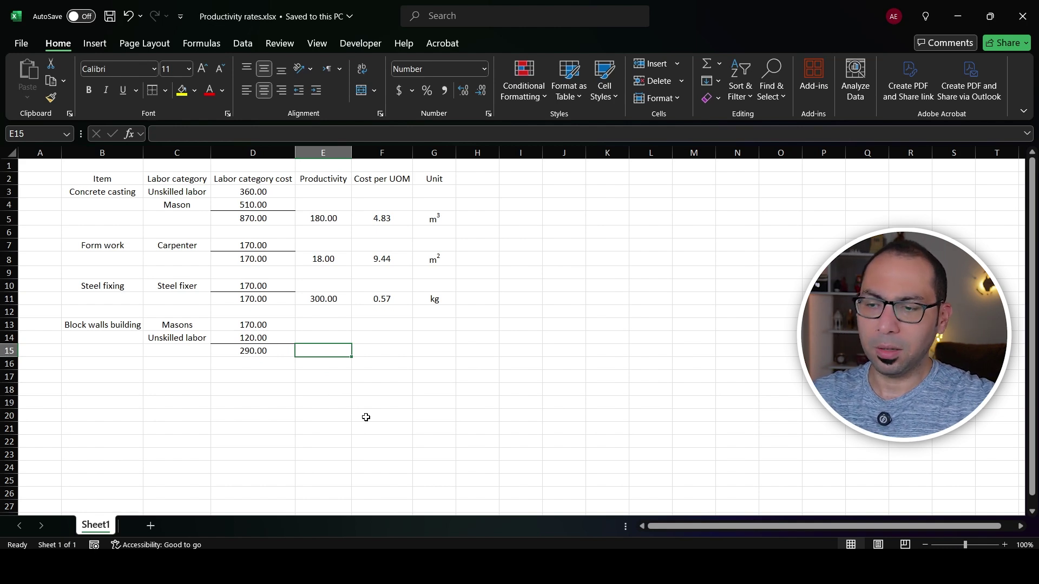
Enter the productivity formula =150*.08 in E15 and save
type("=150")
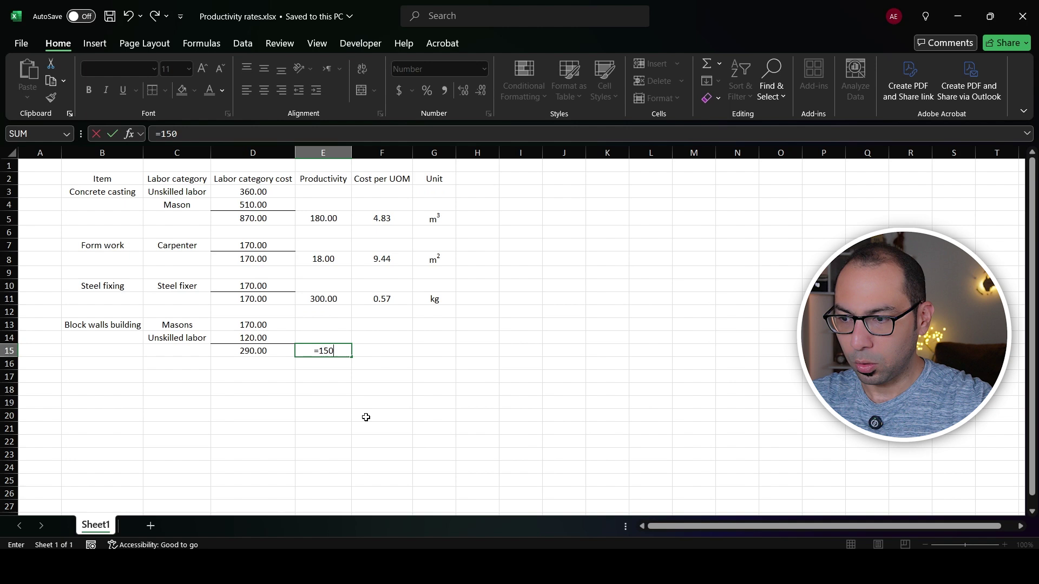
type("*")
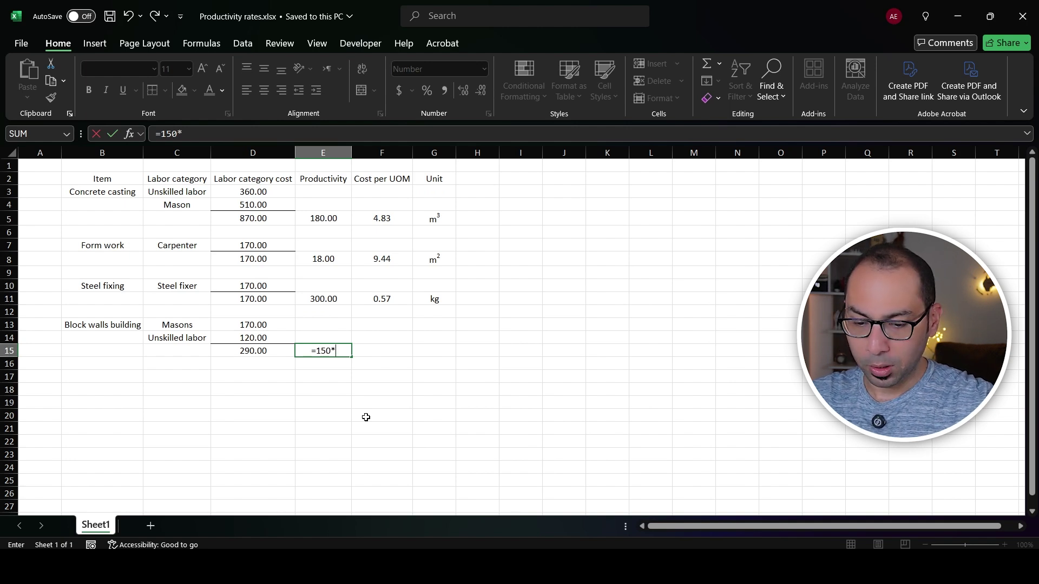
type(".")
type("08")
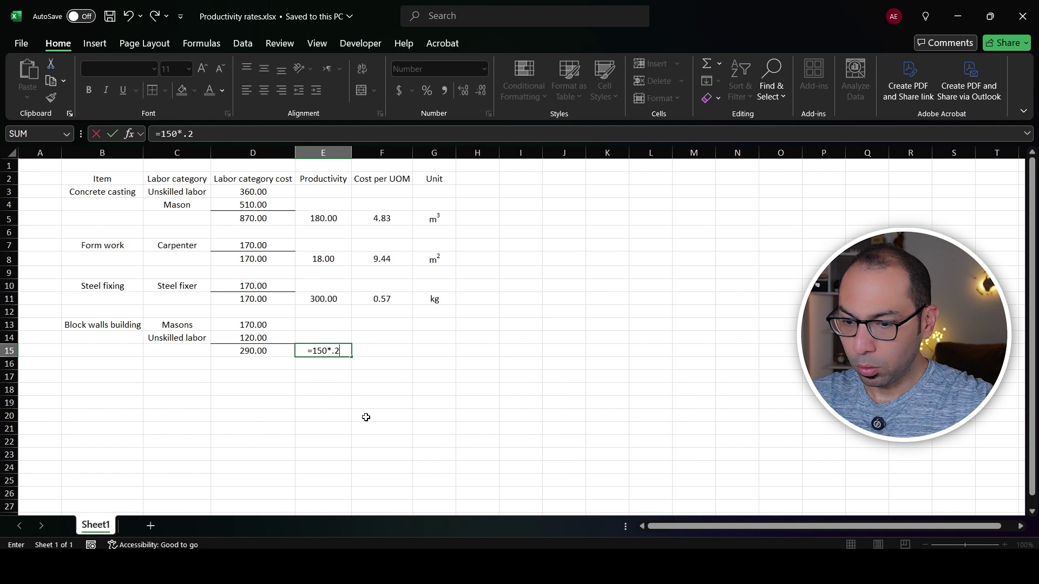
key("Return")
key("Up")
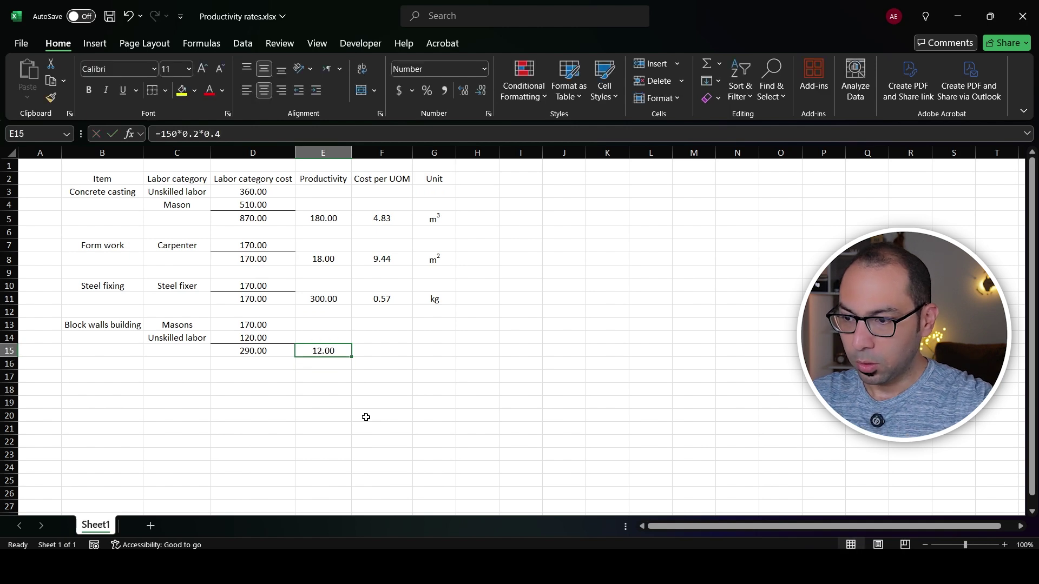
key("ctrl+s")
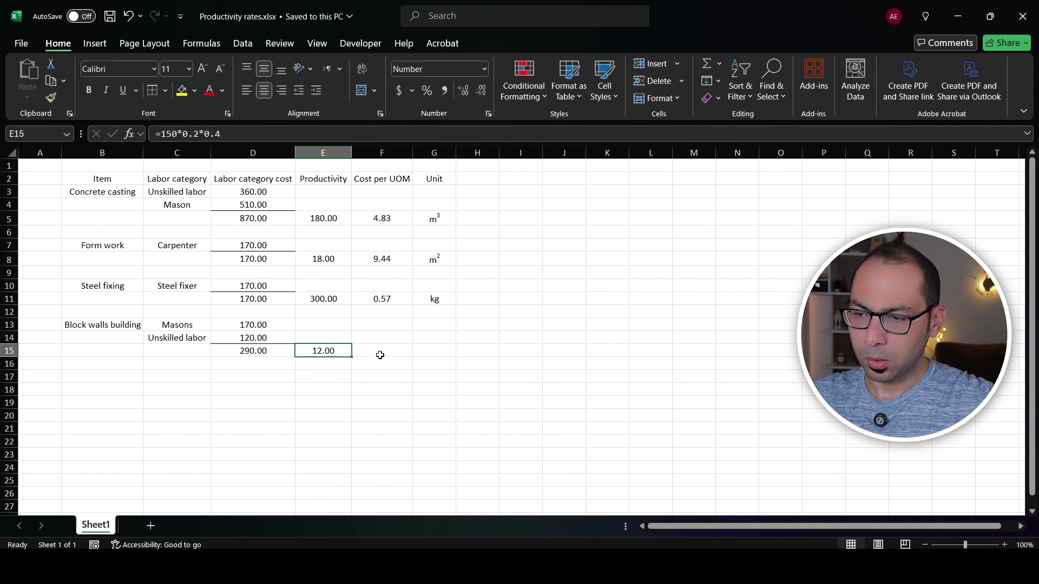
Copy the steel fixing cost per UOM formula into F15
left_click(384, 352)
type("=")
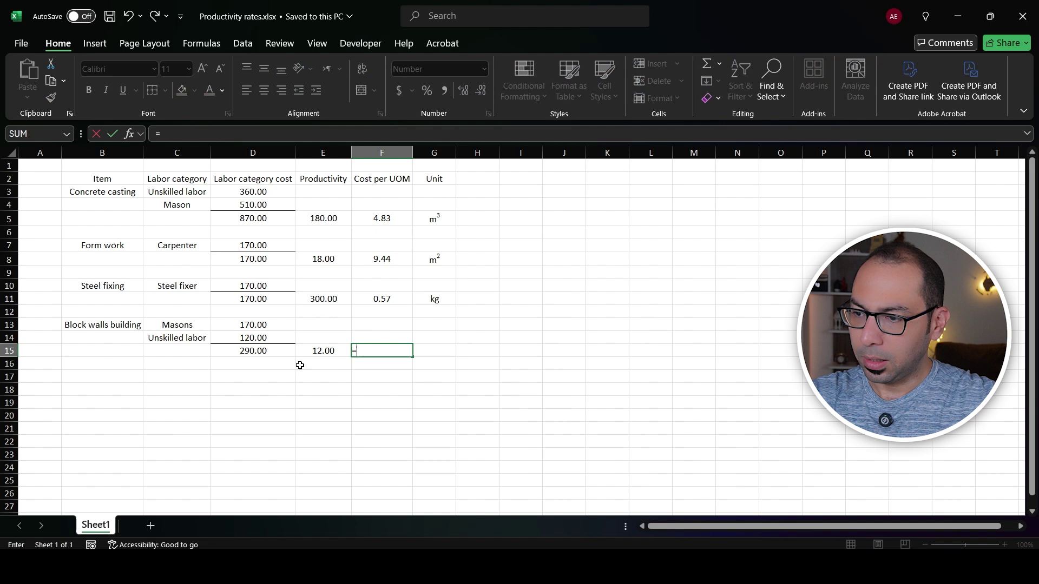
key("Escape")
left_click(399, 299)
key("ctrl+c")
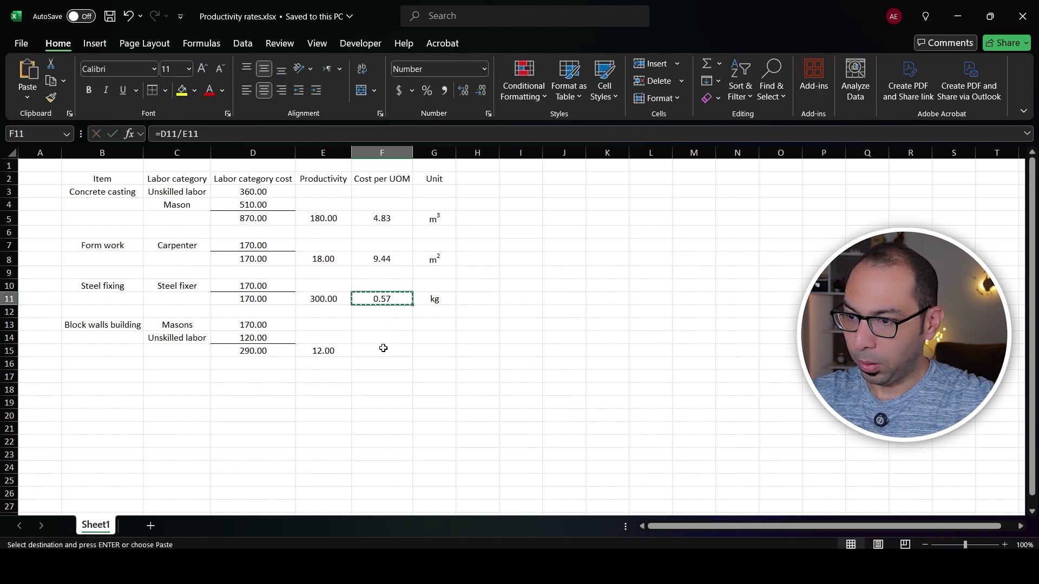
left_click(383, 351)
key("Return")
key("Right")
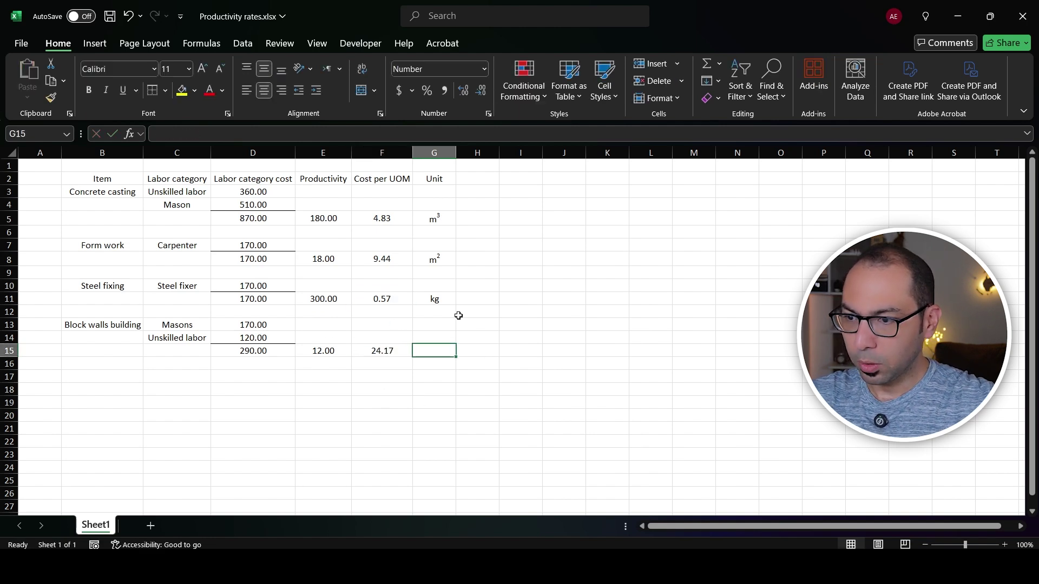
Copy the m² unit from Form work into G15 and save
left_click(452, 260)
key("ctrl+c")
left_click(440, 352)
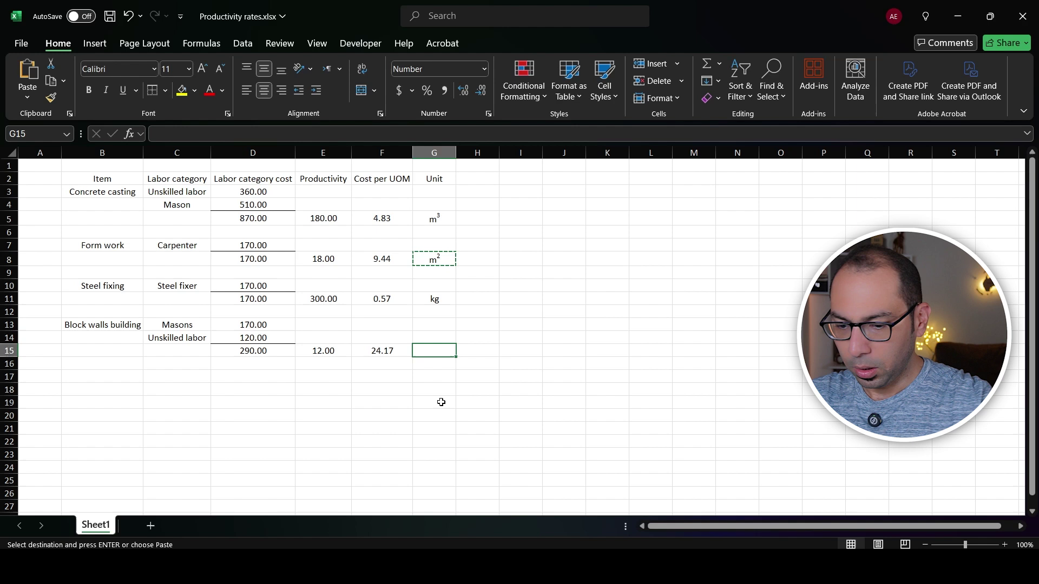
key("Return")
key("Left")
key("ctrl+s")
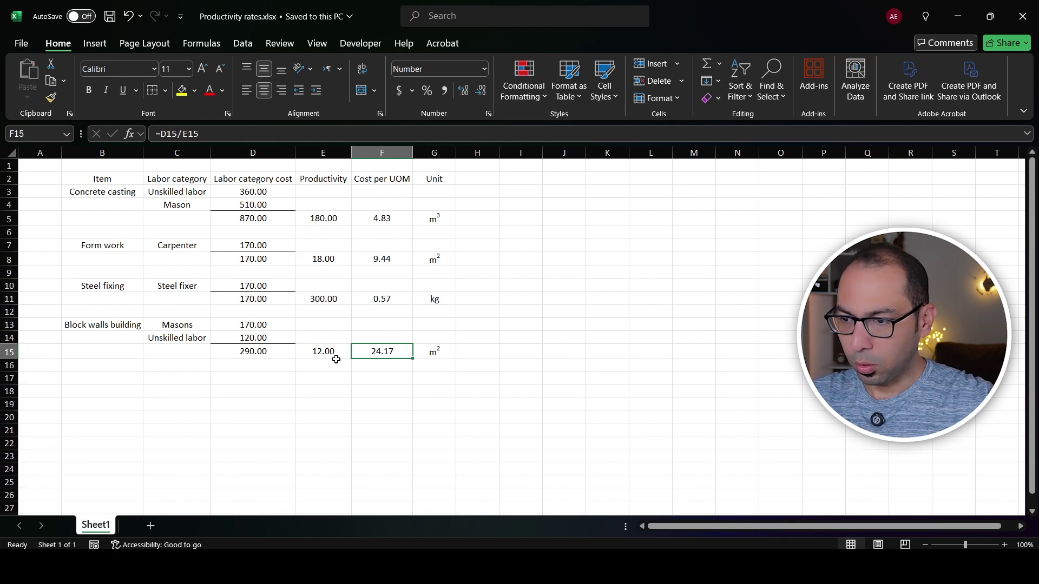
key("Left")
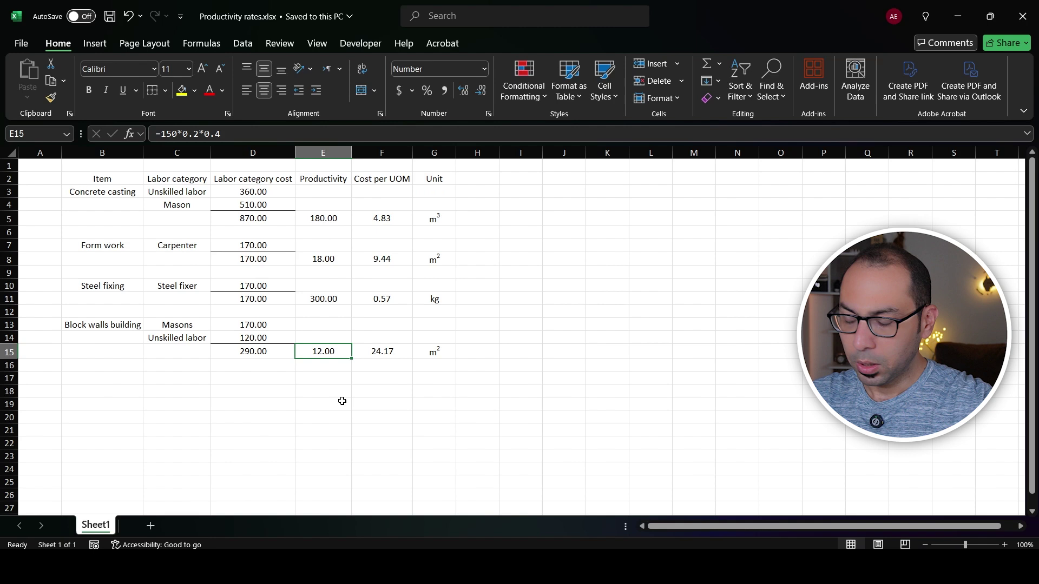
Change the productivity to 16, recalculating cost per UOM to 18.13, and save
type("16")
key("Return")
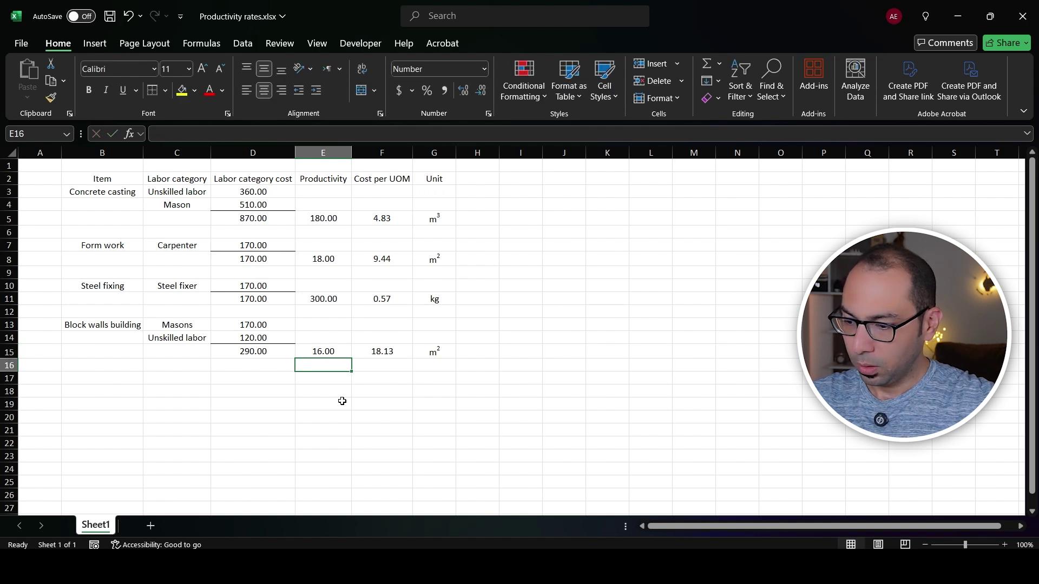
key("ctrl+s")
left_click(383, 352)
key("Left")
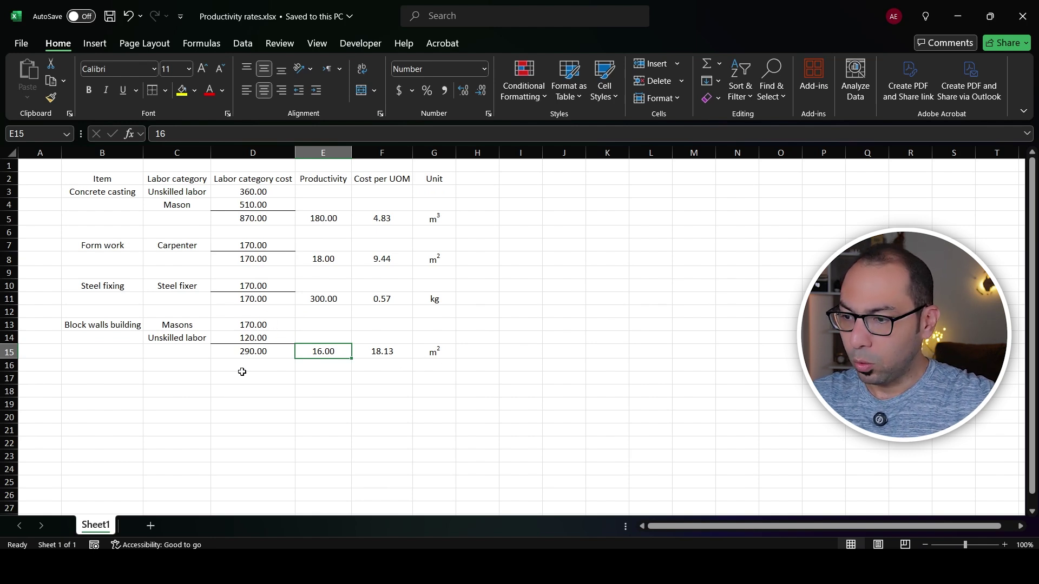
left_click(124, 380)
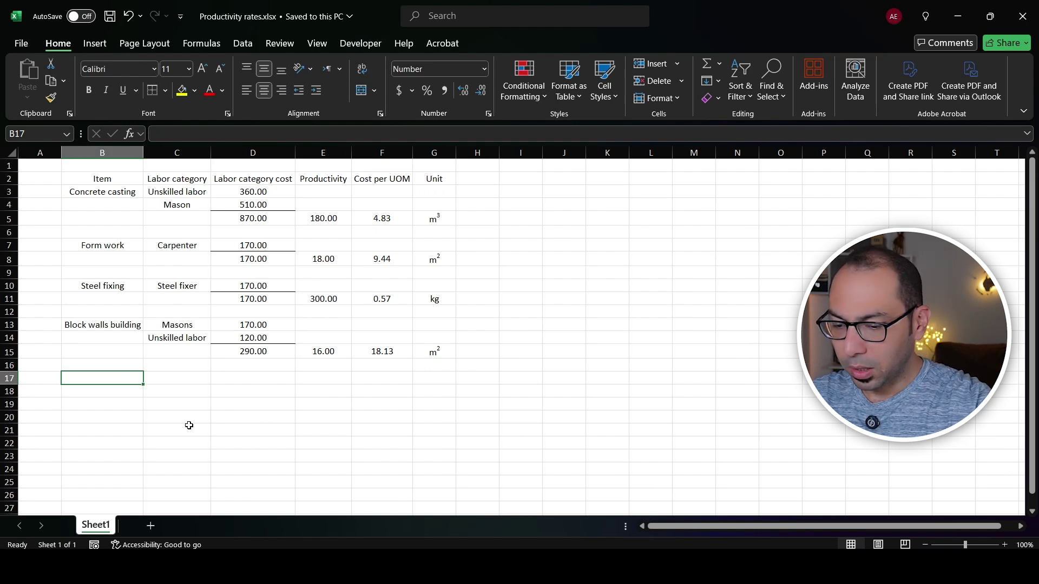
Add Plaster application and copy the Masons/Unskilled labor crew block with its 290.00 total
type("Plaster application")
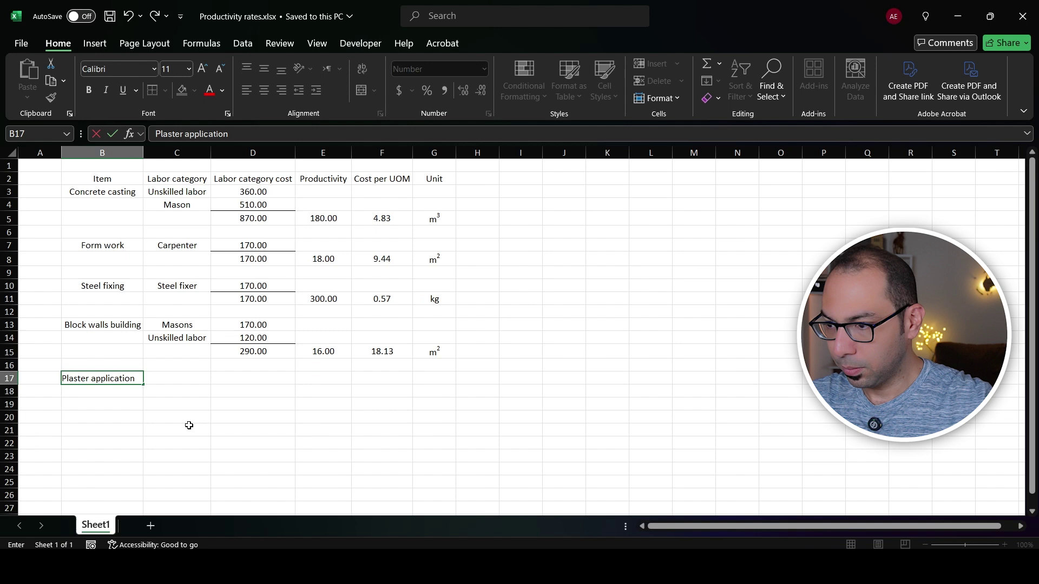
left_click(190, 426)
left_click(189, 328)
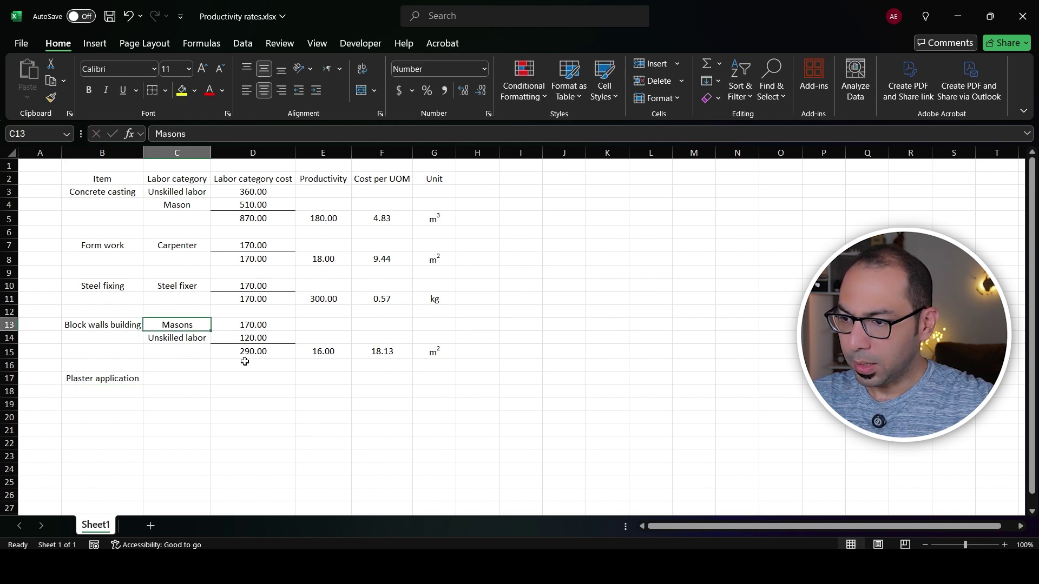
left_click(241, 353)
left_click(184, 327)
left_click(253, 355, "shift")
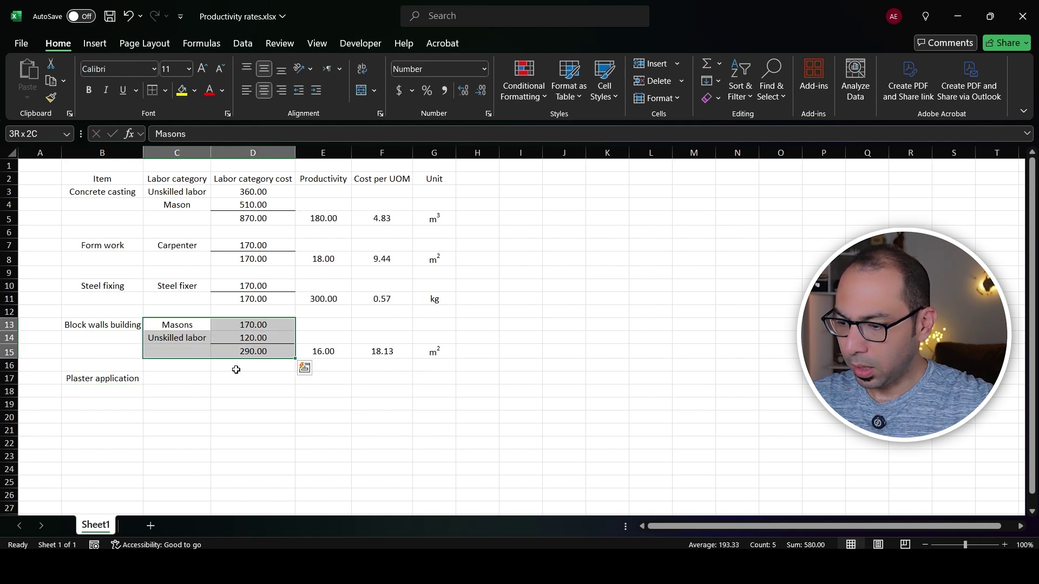
key("ctrl+c")
left_click(182, 381)
key("ctrl+v")
key("Escape")
Set the Plaster application productivity to 18 in E19
key("Right")
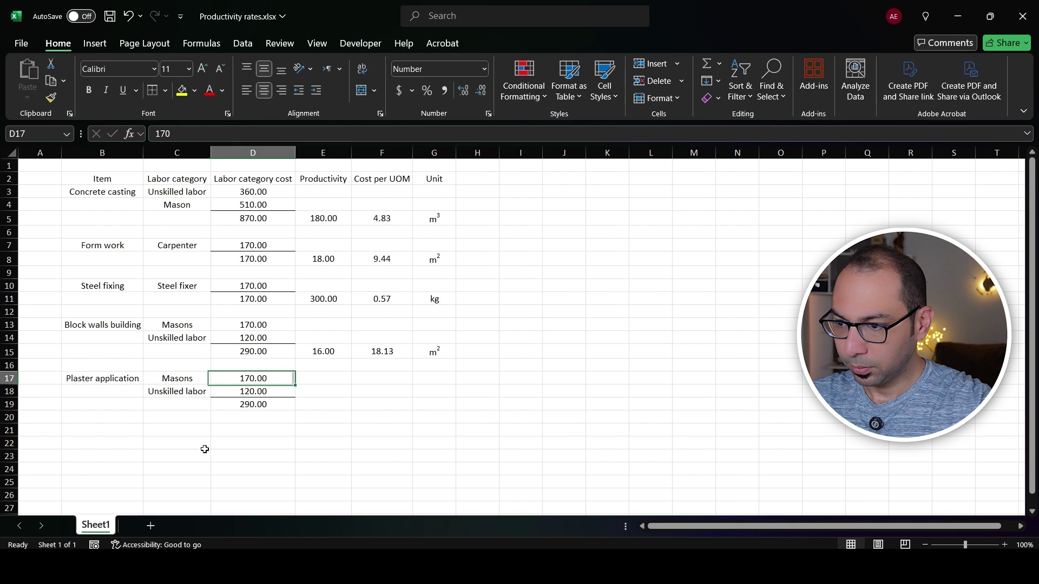
key("Right")
key("Down")
key("Down")
key("ctrl+s")
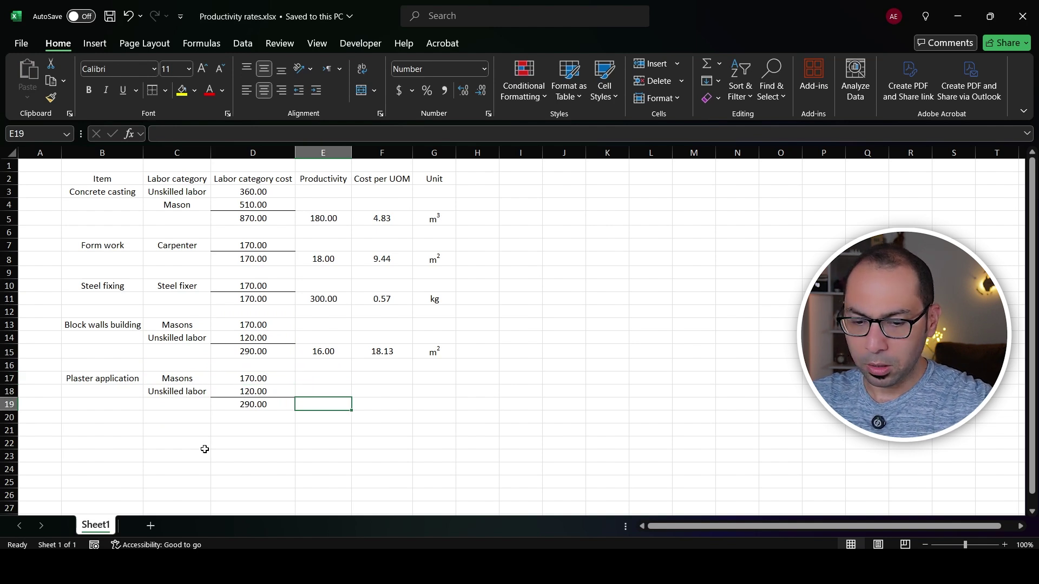
type("20")
key("ctrl+Return")
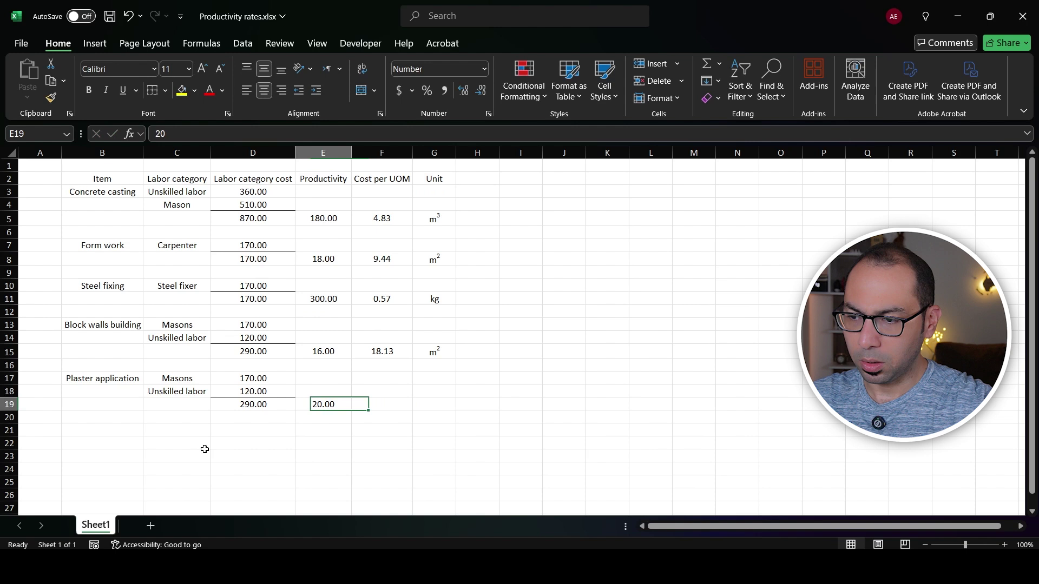
type("18")
key("Right")
Copy the cost per UOM formula and m² unit into F19:G19, giving 16.11
key("Up")
key("Up")
key("Up")
key("Up")
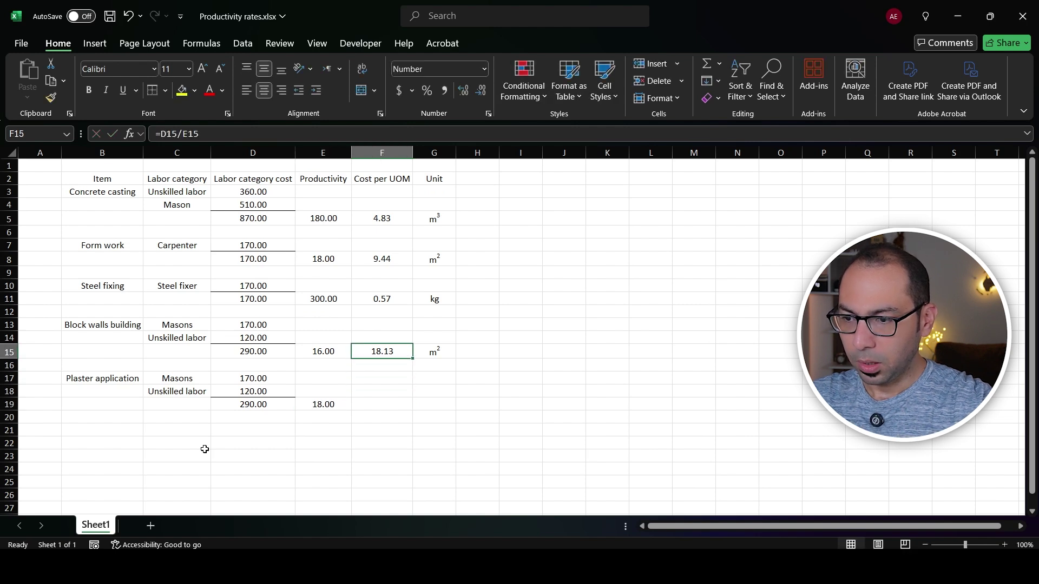
key("shift+Right")
key("ctrl+c")
key("Down")
key("Down")
key("Down")
key("Down")
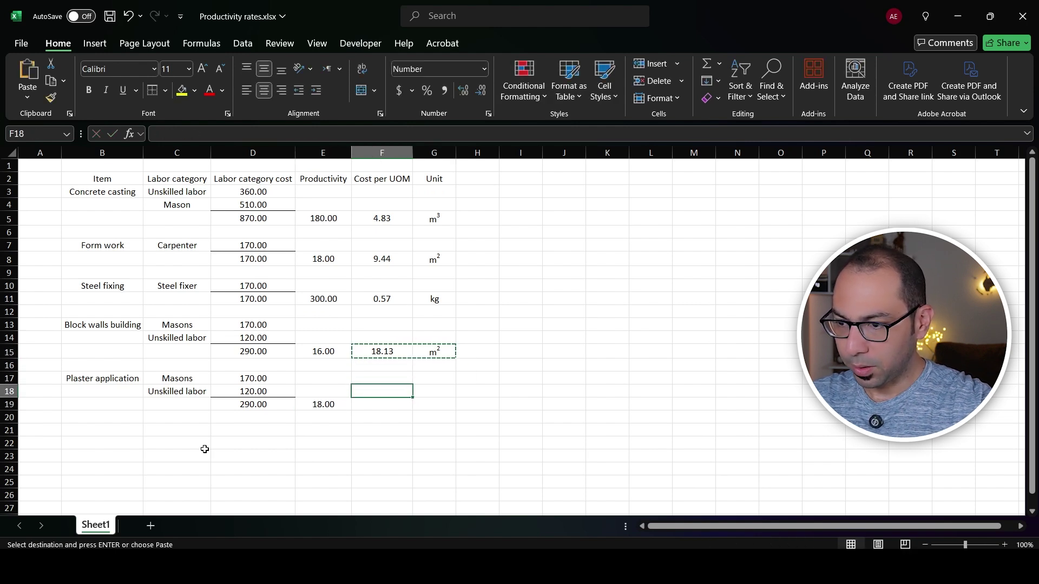
key("ctrl+v")
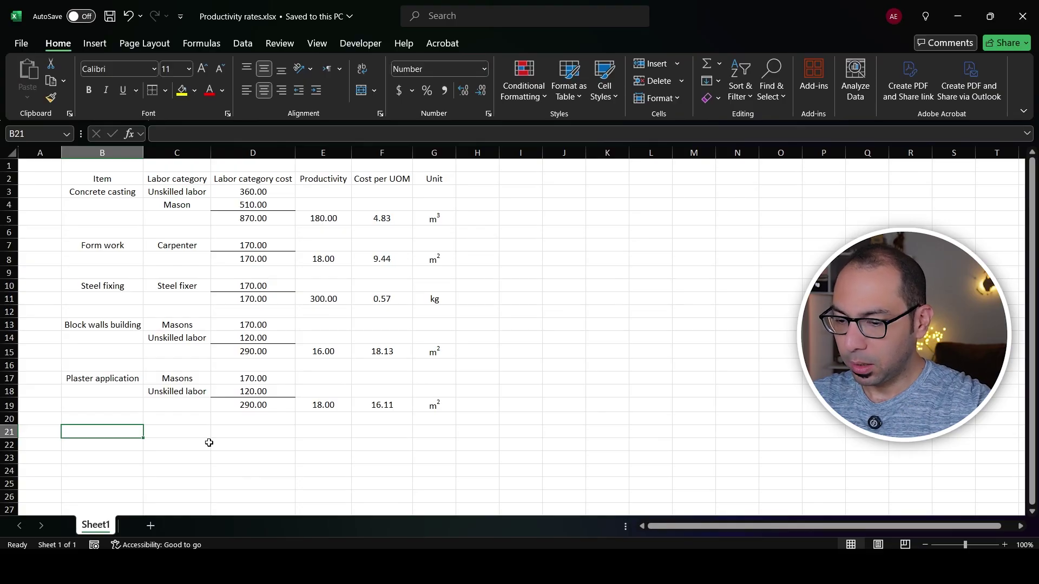
Add Flooring tiles installation with the copied 290.00 crew block and widen column B
type("Flooring tiles i")
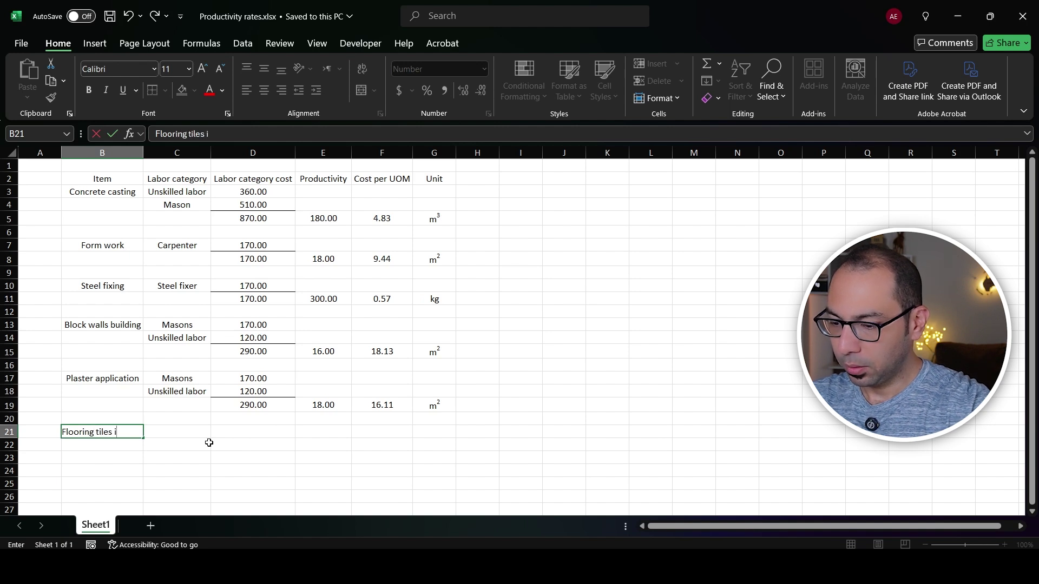
type("nstallatio")
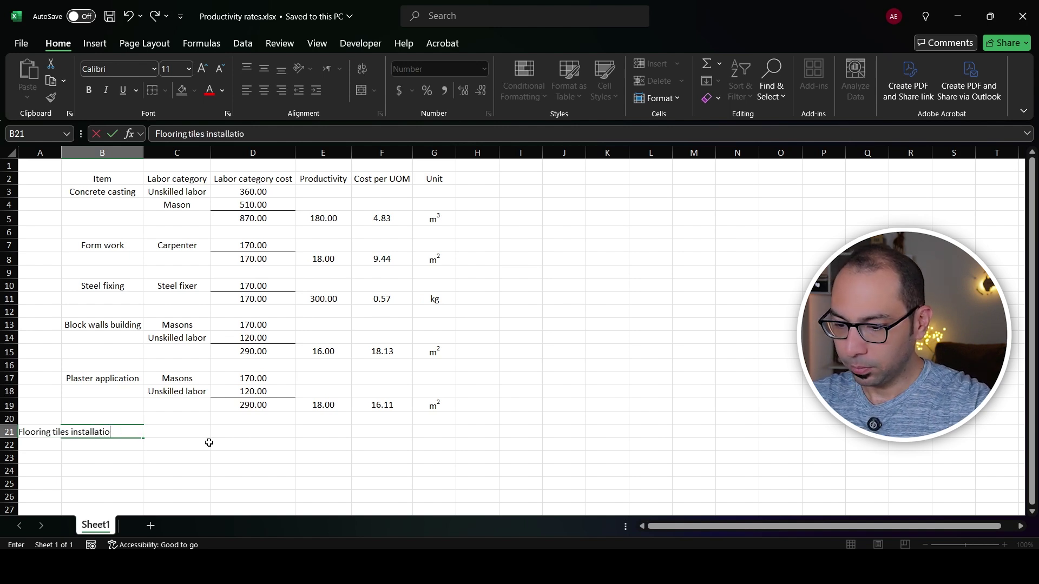
key("Tab")
key("Up")
key("Up")
key("Up")
key("Up")
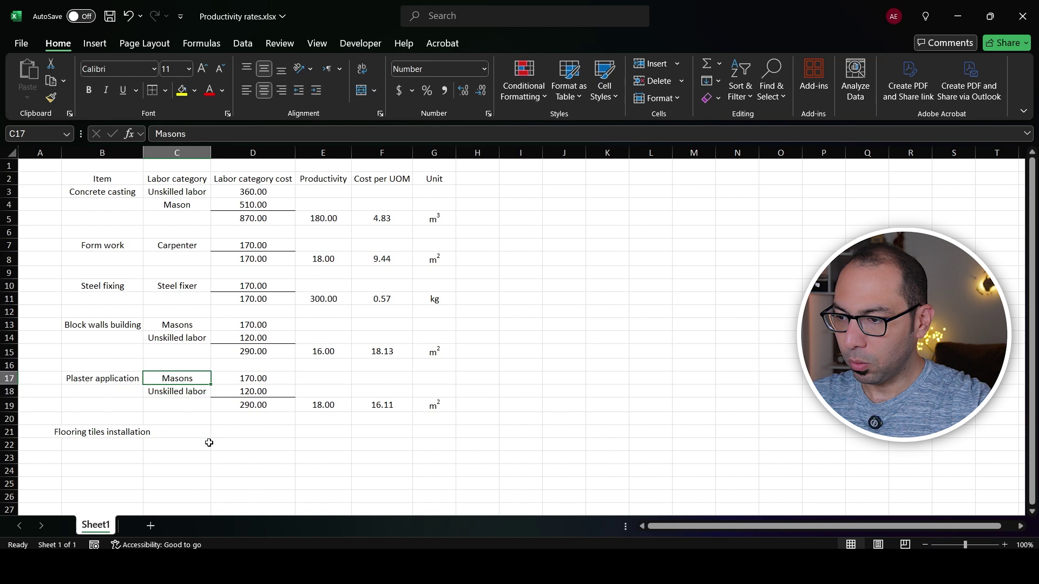
key("shift+Down")
key("shift+Down")
key("shift+Right")
key("ctrl+c")
key("Down")
key("Down")
key("Down")
key("Down")
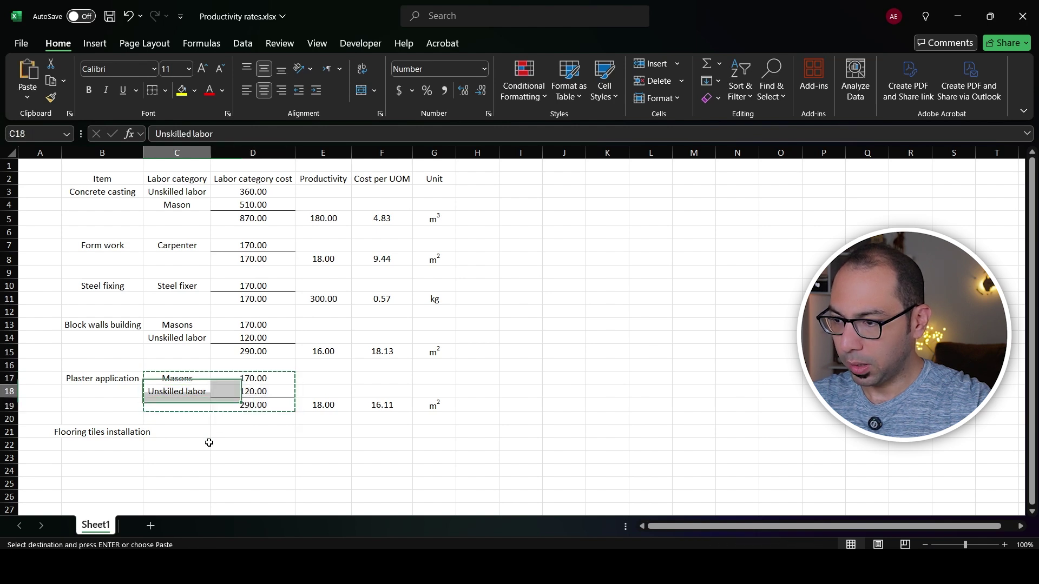
key("Return")
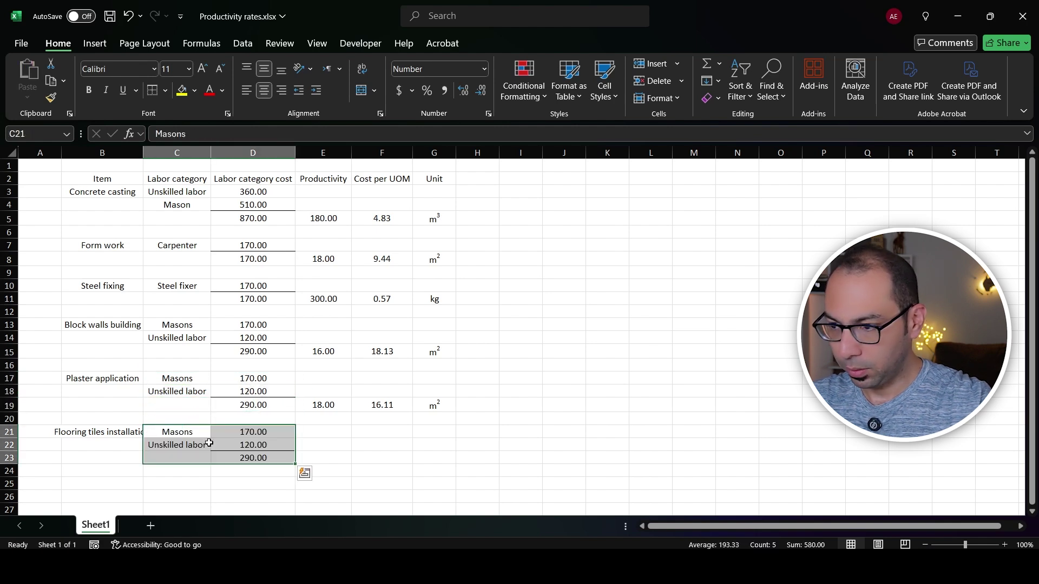
left_click_drag(145, 149, 166, 149)
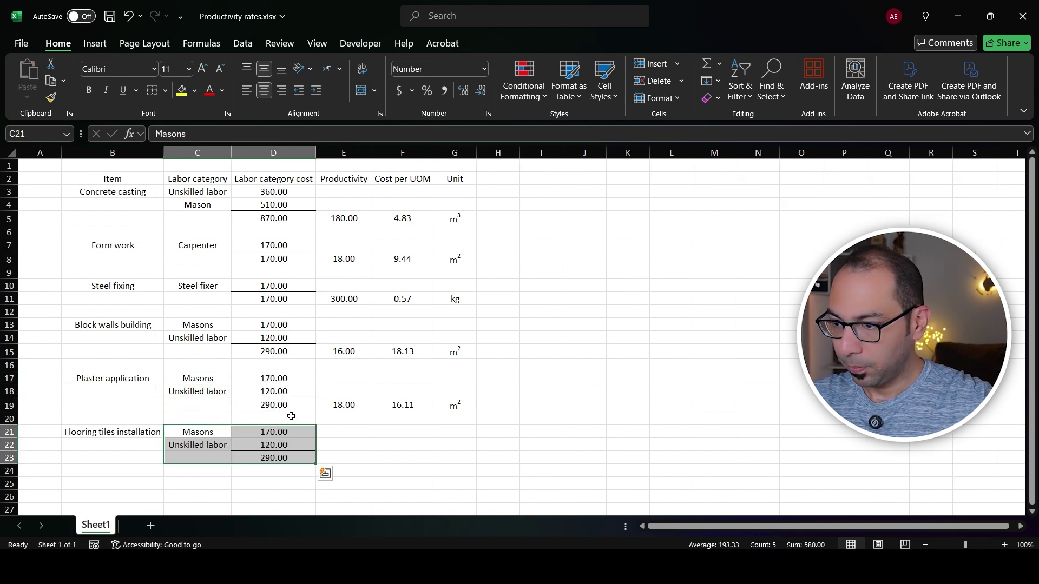
left_click(346, 431)
Set flooring productivity to 14 and copy the cost formula and m² unit, giving 20.71
left_click(342, 455)
key("ctrl+s")
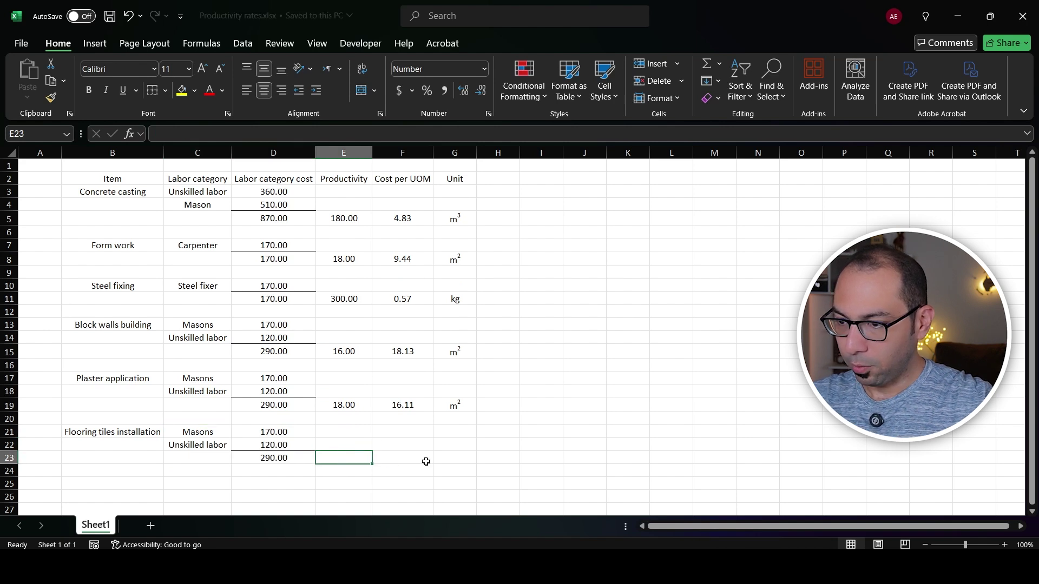
type("14")
key("Right")
key("Up")
key("Up")
key("Up")
key("Up")
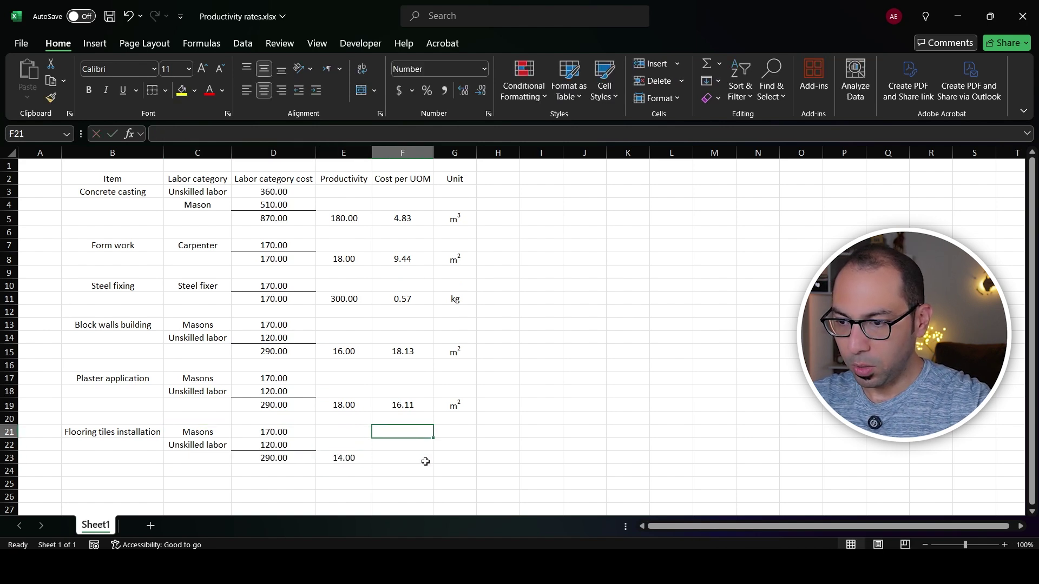
key("shift+Right")
key("ctrl+c")
left_click(426, 461)
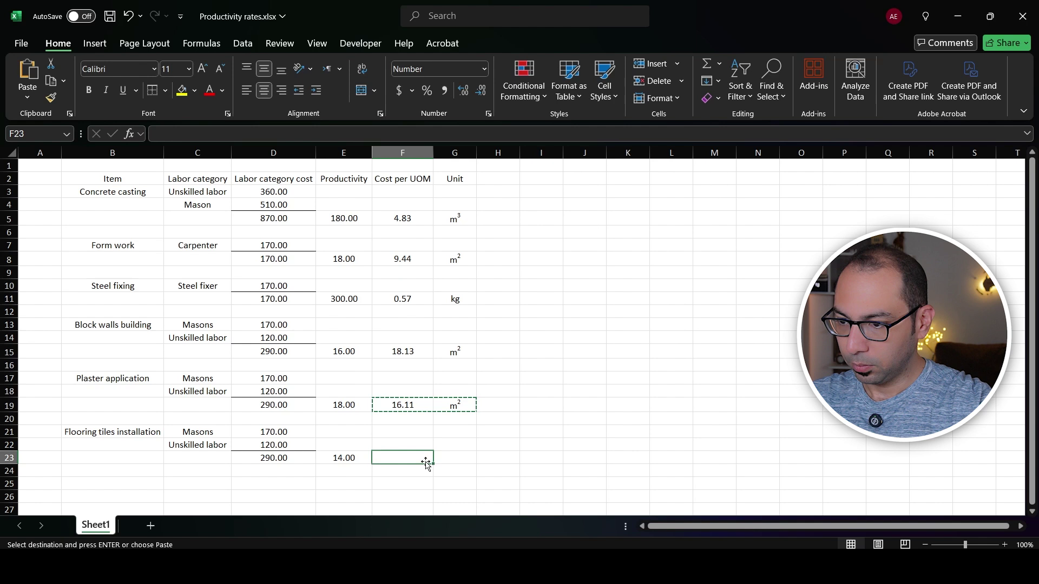
key("Return")
key("ctrl+s")
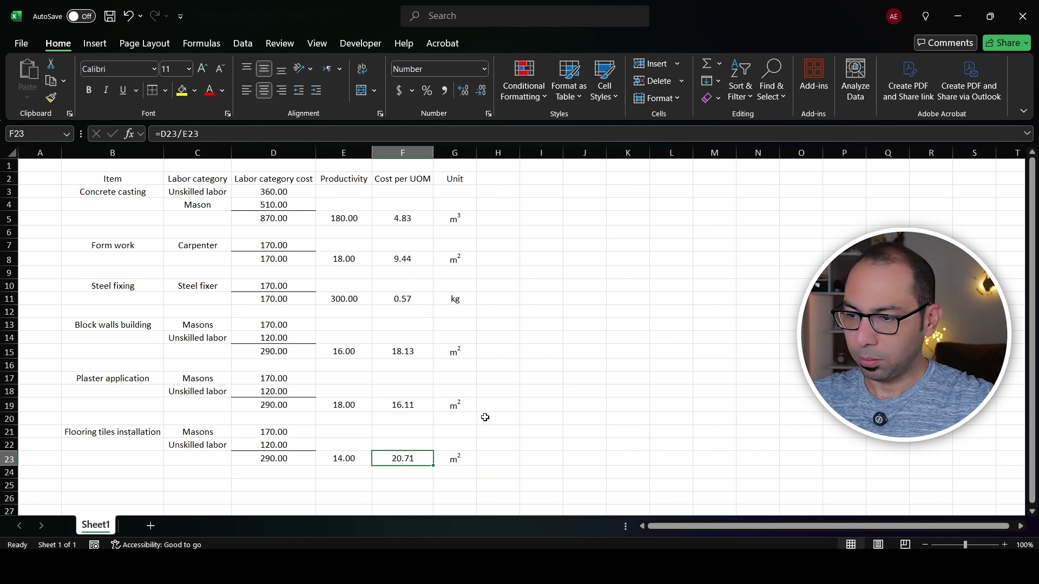
Freeze the header rows above row 3 with View > Freeze Panes
left_click(2, 190)
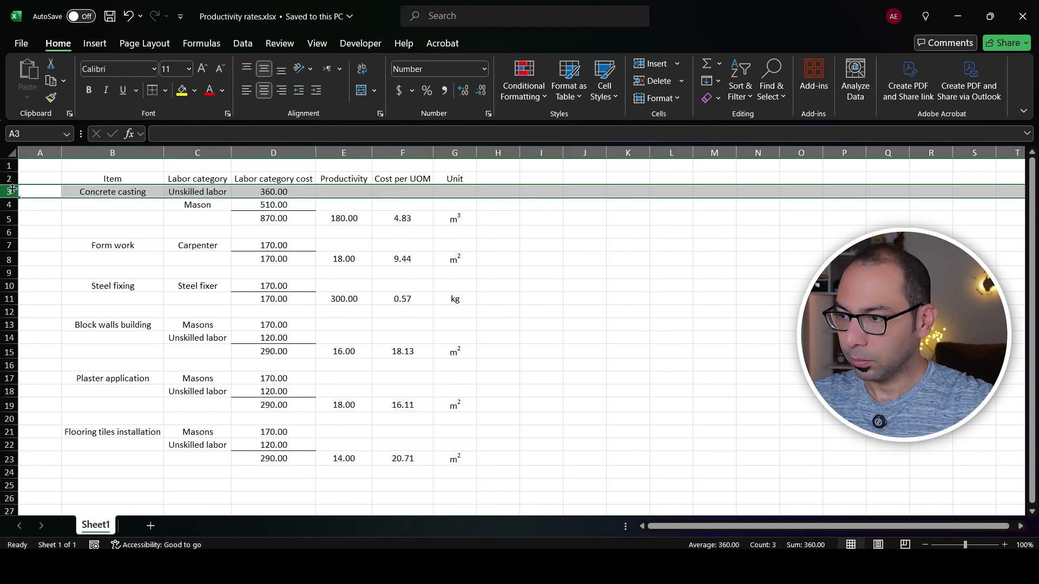
left_click(317, 43)
left_click(686, 81)
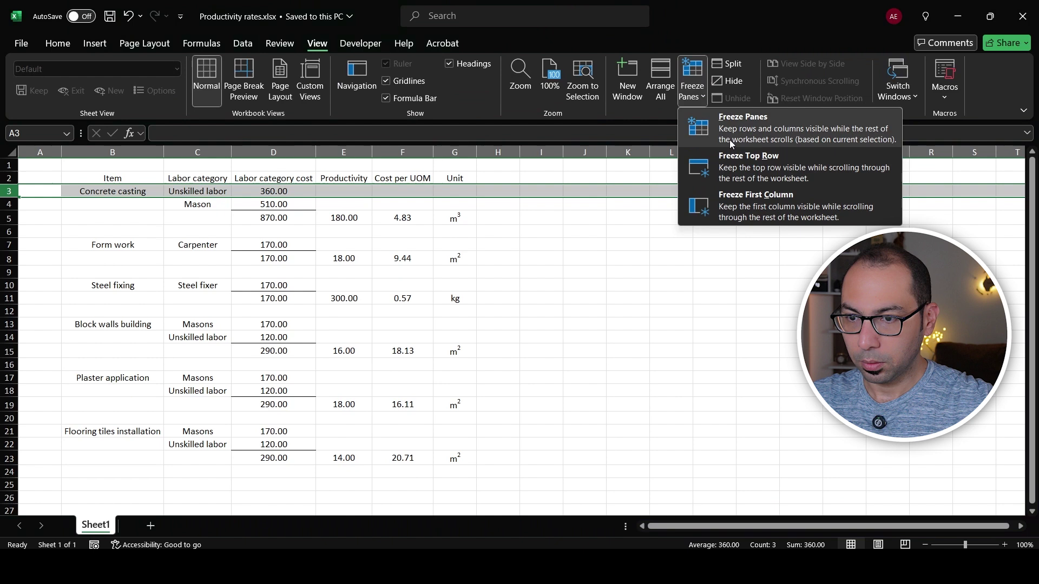
left_click(729, 140)
scroll(297, 333, "down", 1)
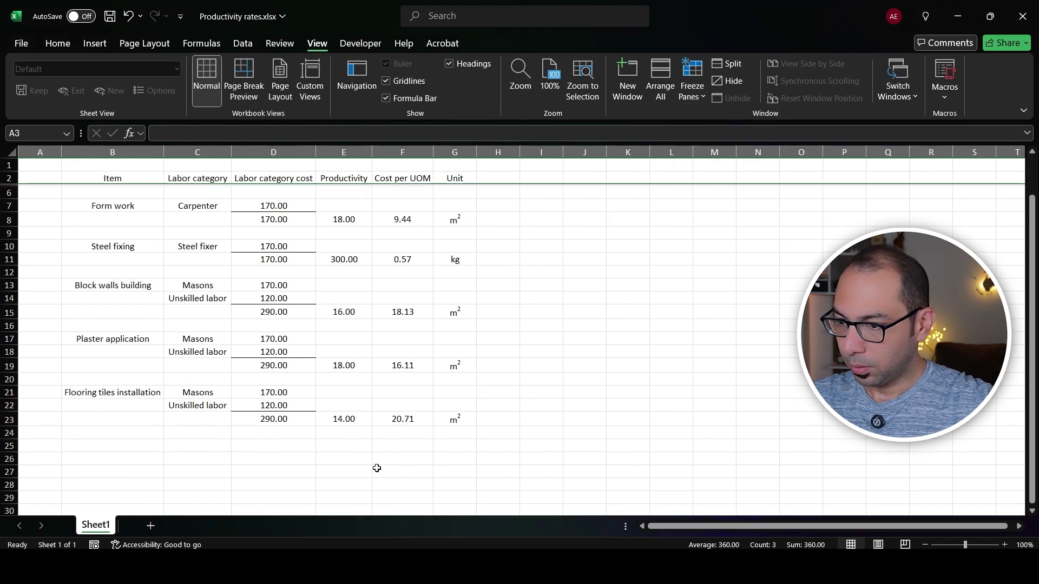
left_click(146, 446)
Add Wall tiles installation and copy the Flooring tiles crew block into its rows
key("ctrl+s")
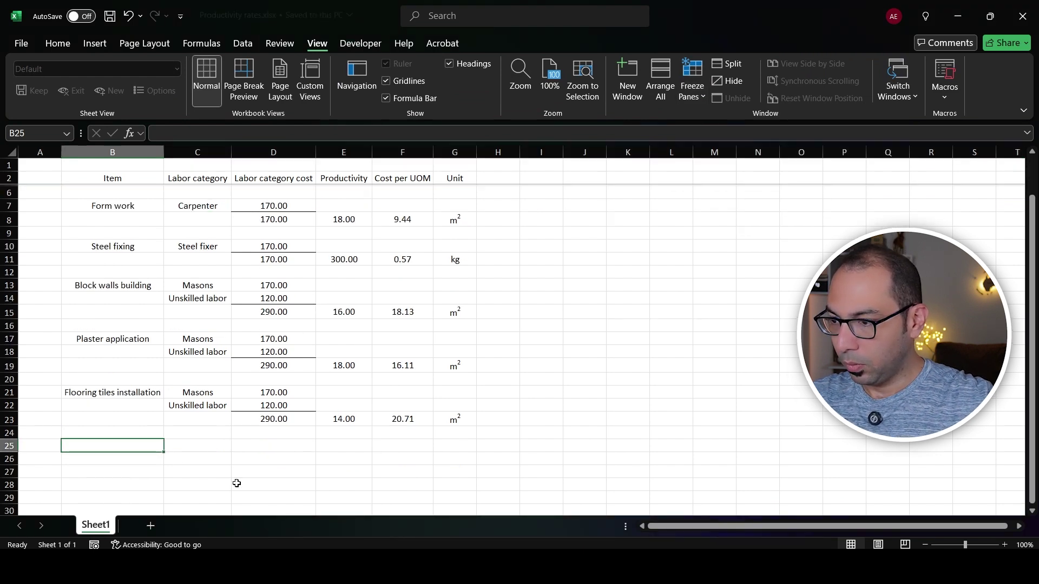
type("Wall")
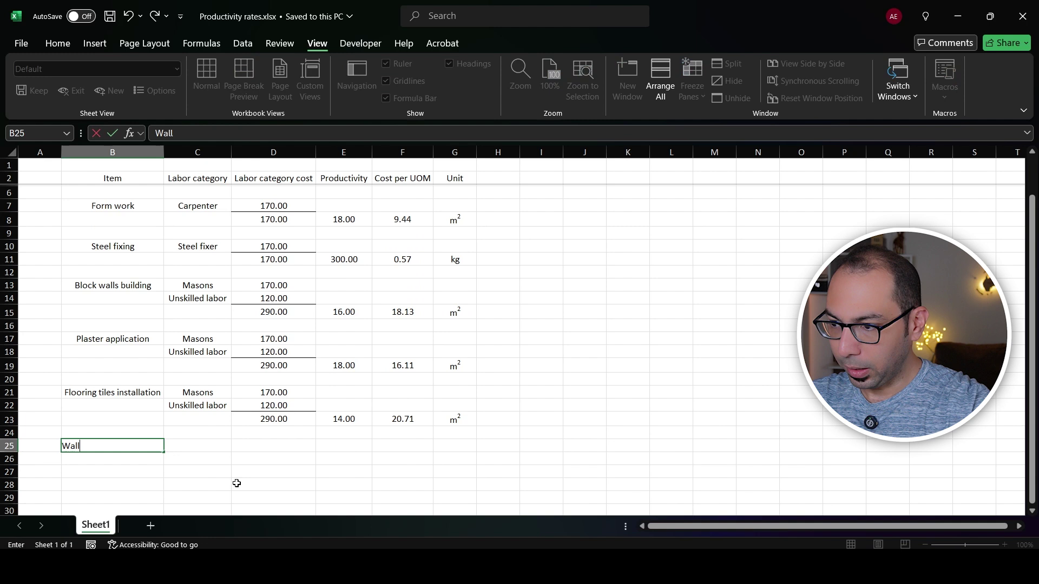
type(" tiles installation")
left_click(237, 446)
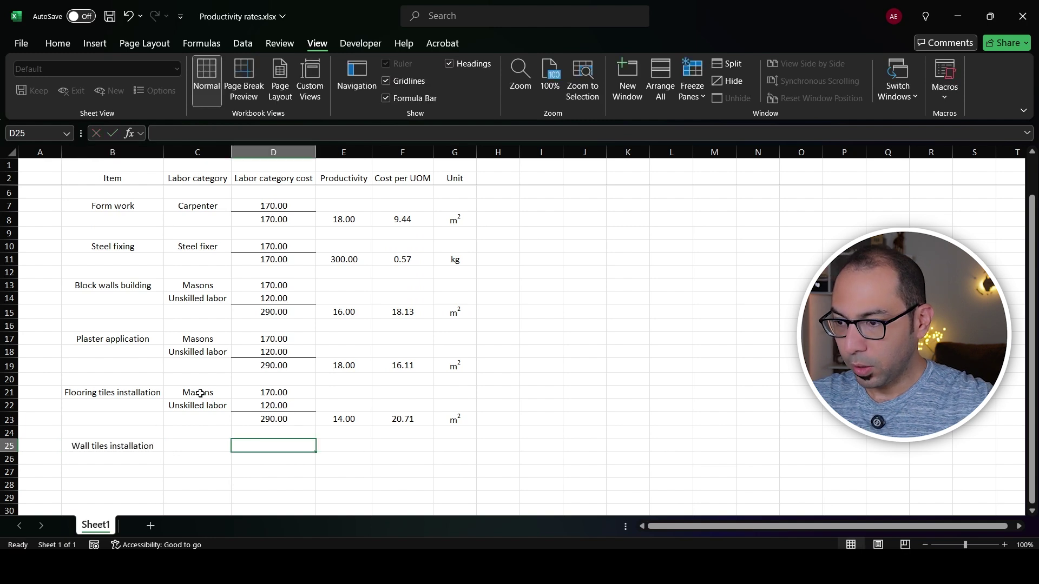
left_click(260, 405)
left_click_drag(208, 398, 262, 428)
key("ctrl+c")
left_click(216, 451)
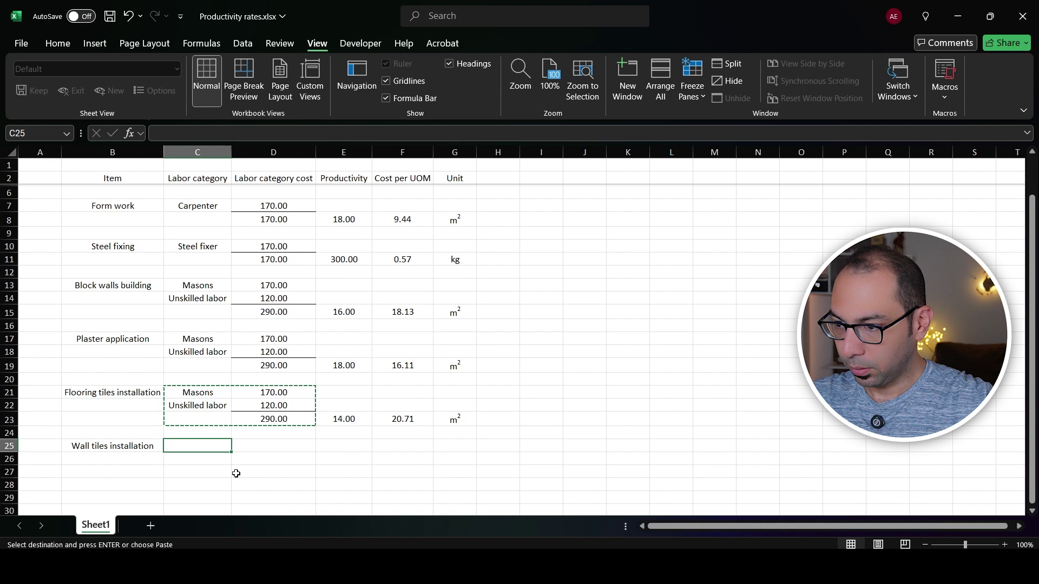
key("Return")
left_click(344, 471)
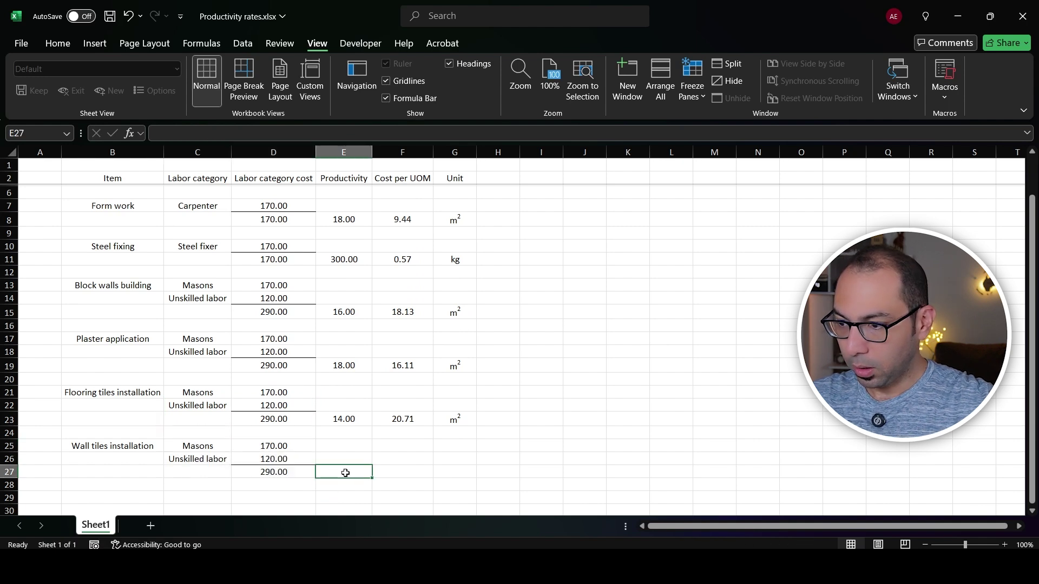
key("ctrl+s")
Enter productivity 12 and copy the cost per UOM formula and m² unit into row 27
scroll(425, 457, "down", 1)
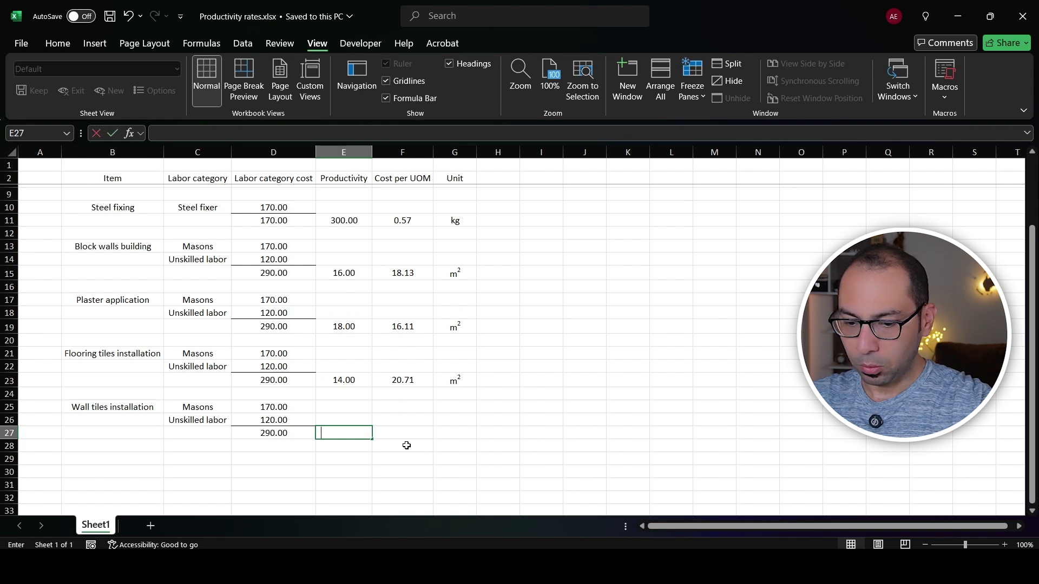
type("12")
key("Tab")
key("Up")
key("Up")
key("Up")
key("Up")
key("shift+Right")
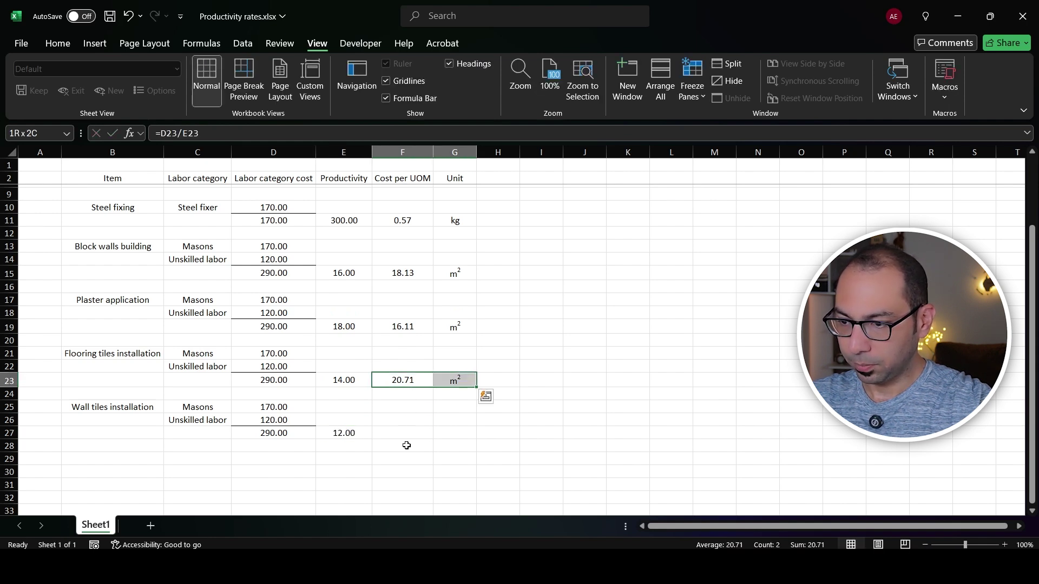
key("ctrl+c")
key("Down")
key("Down")
key("Down")
key("Down")
key("Return")
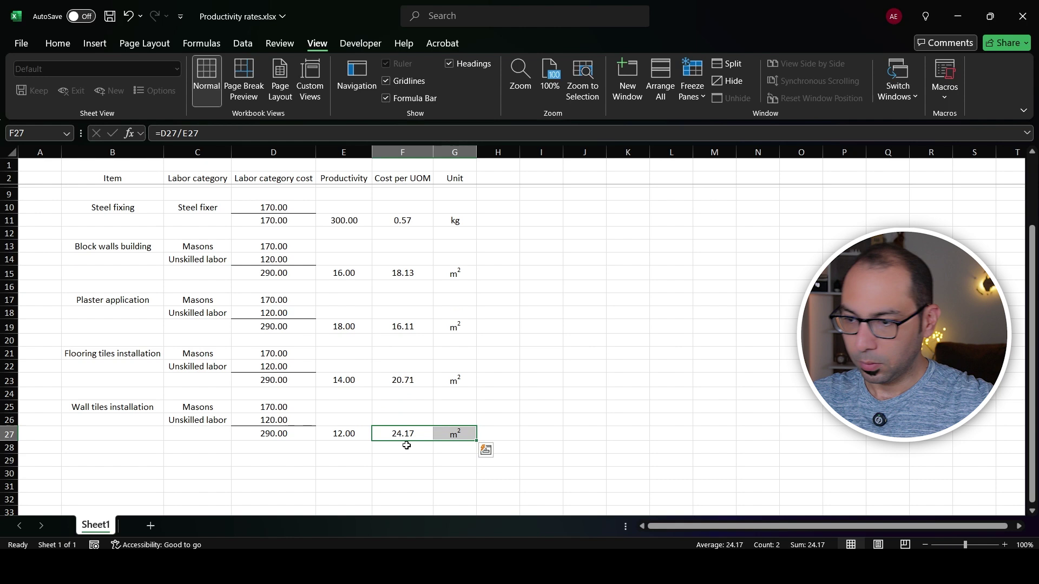
left_click(407, 444)
key("ctrl+s")
Correct the wall tiles productivity to 13, giving cost per UOM 22.31, and save
left_click(351, 436)
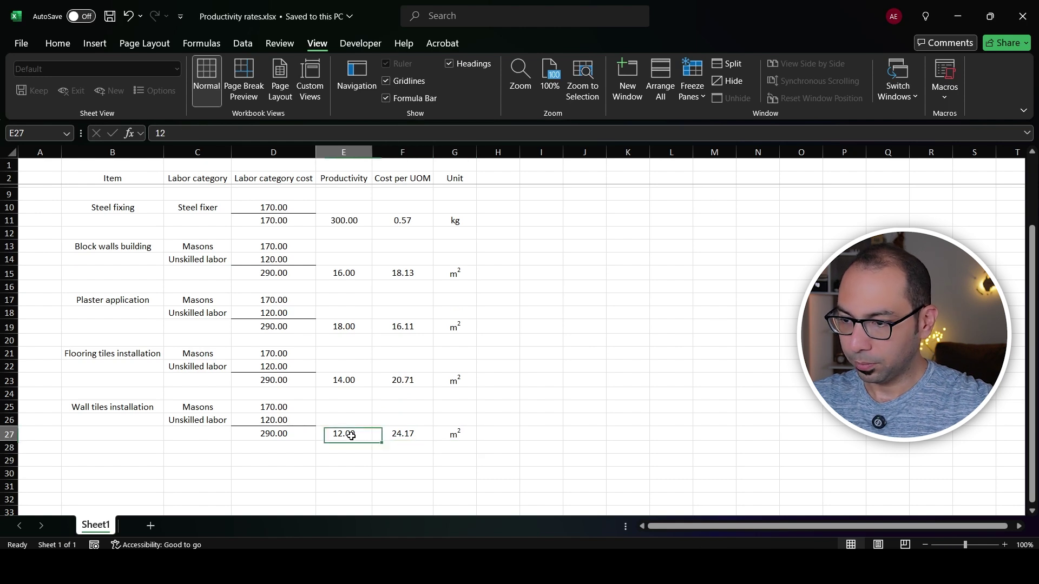
type("13")
key("Return")
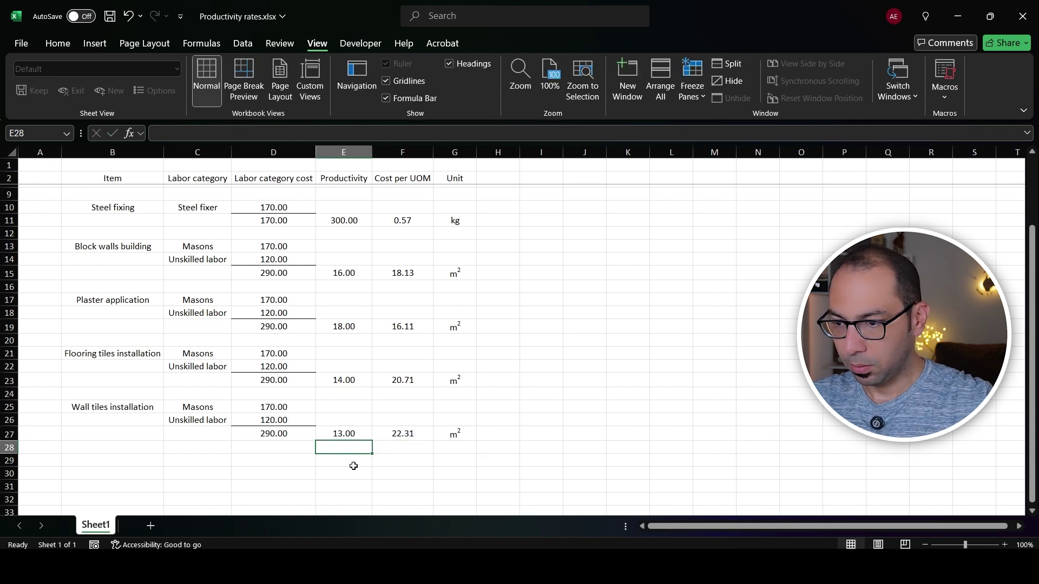
key("ctrl+s")
scroll(232, 406, "down", 1)
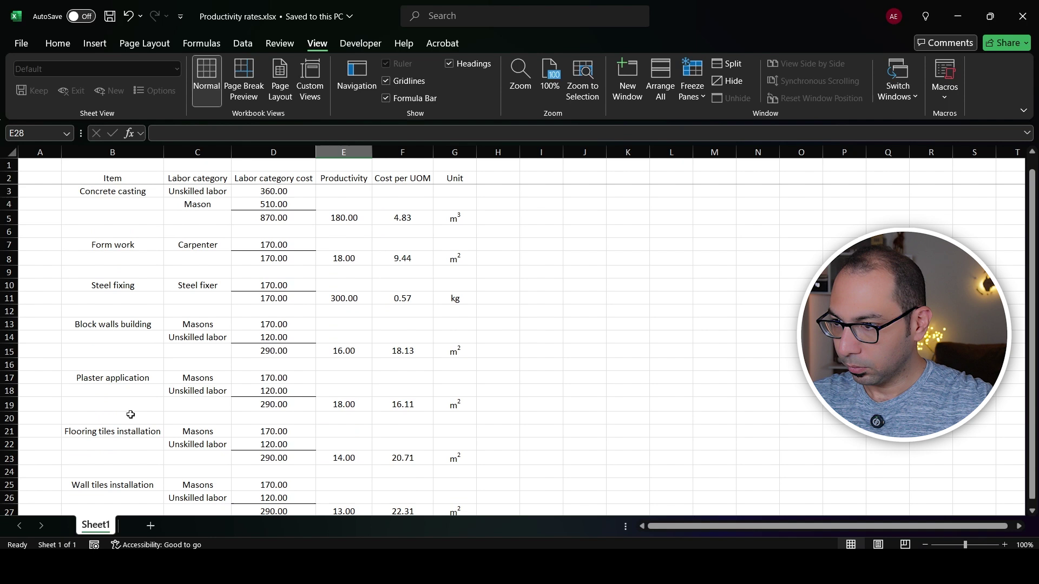
scroll(133, 413, "up", 3)
scroll(141, 346, "down", 4)
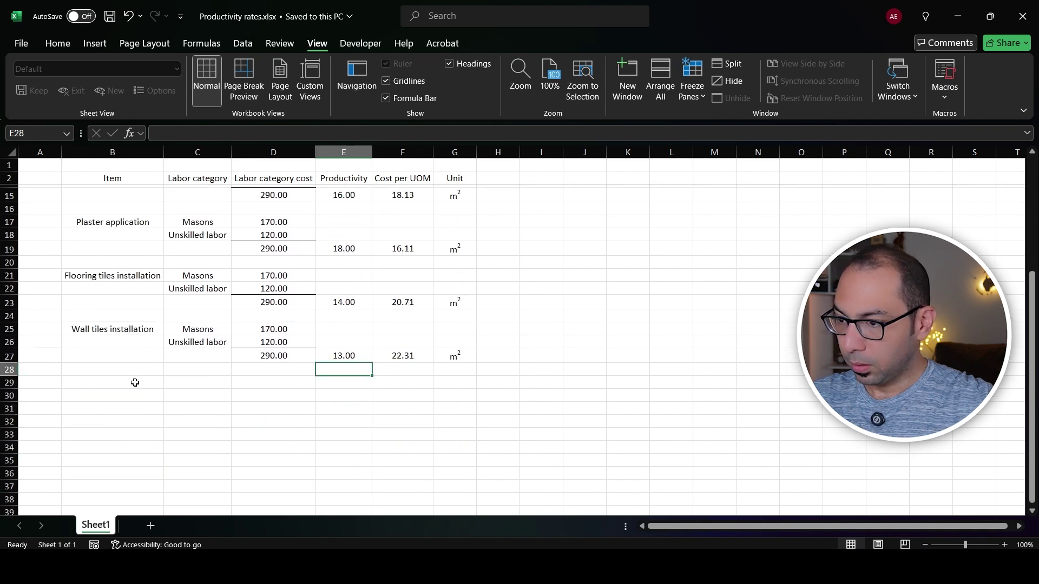
Enter 'Installation interlocking tiles' in B29 and copy the wall tiles crew block into rows 29–31
left_click(146, 383)
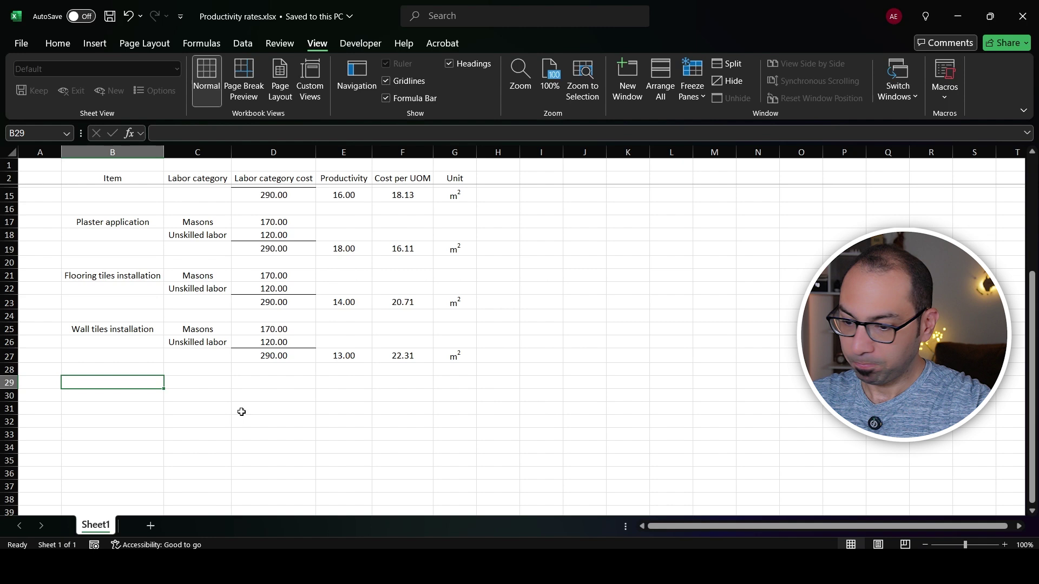
type("Insta")
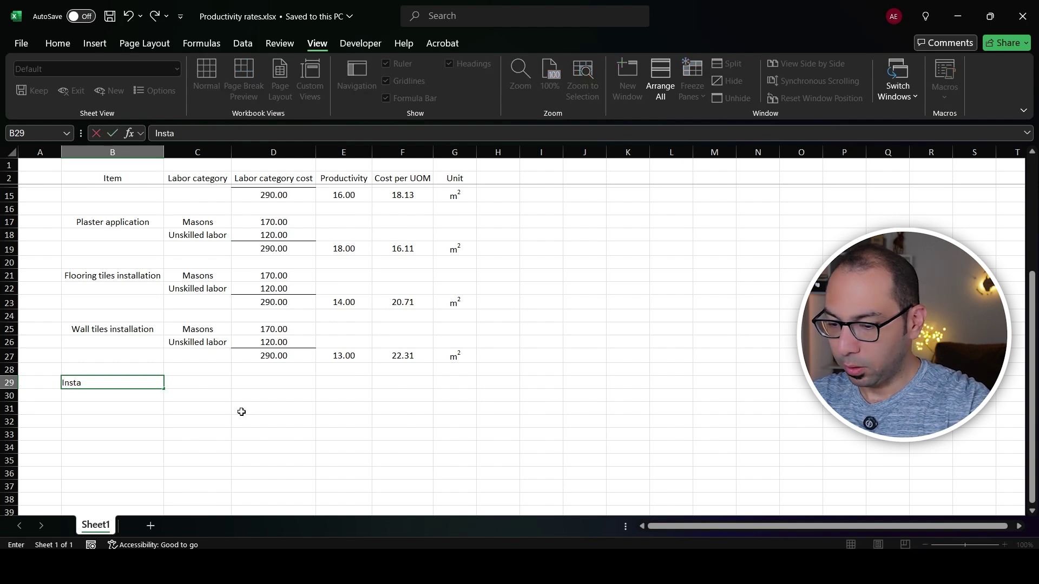
type("llation inter")
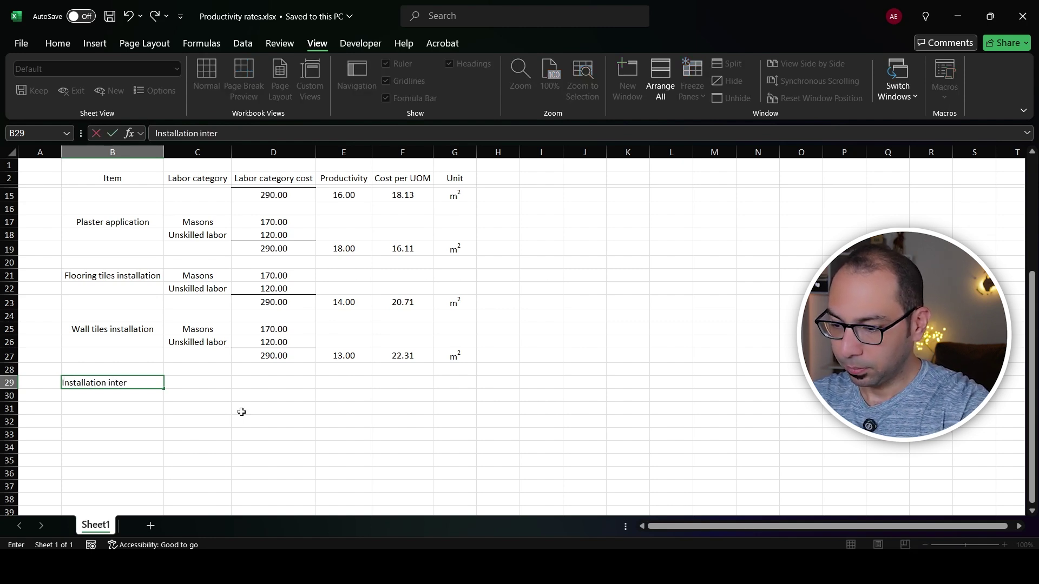
type("locking tiles")
key("Tab")
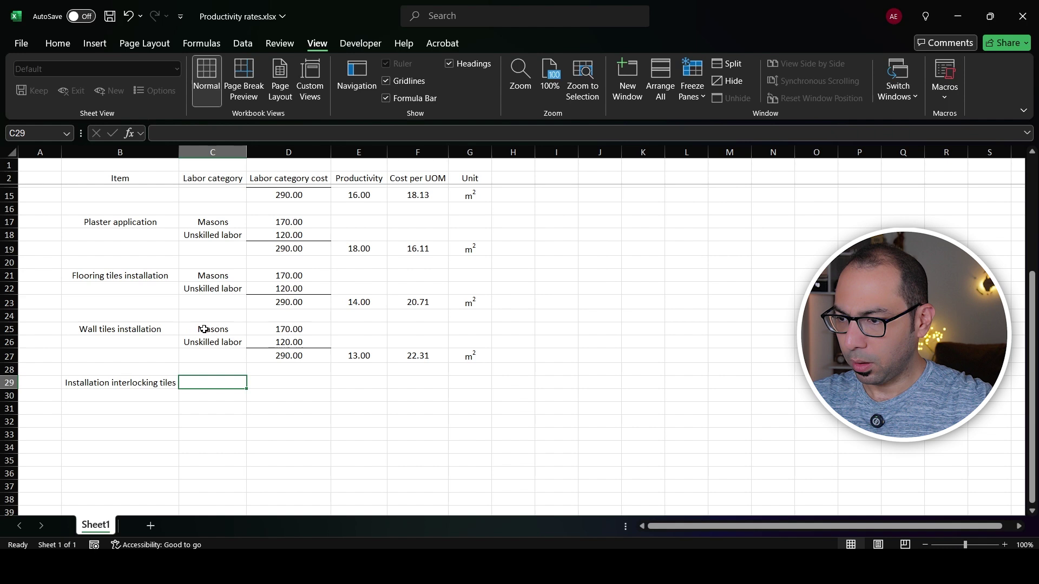
left_click(215, 329)
left_click(291, 355, "shift")
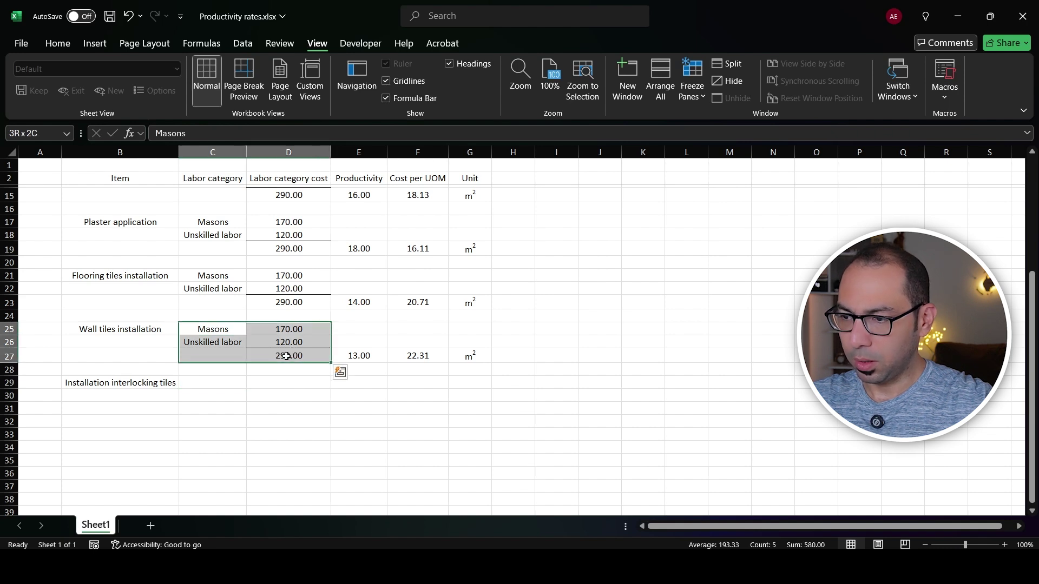
key("ctrl+q")
key("ctrl+c")
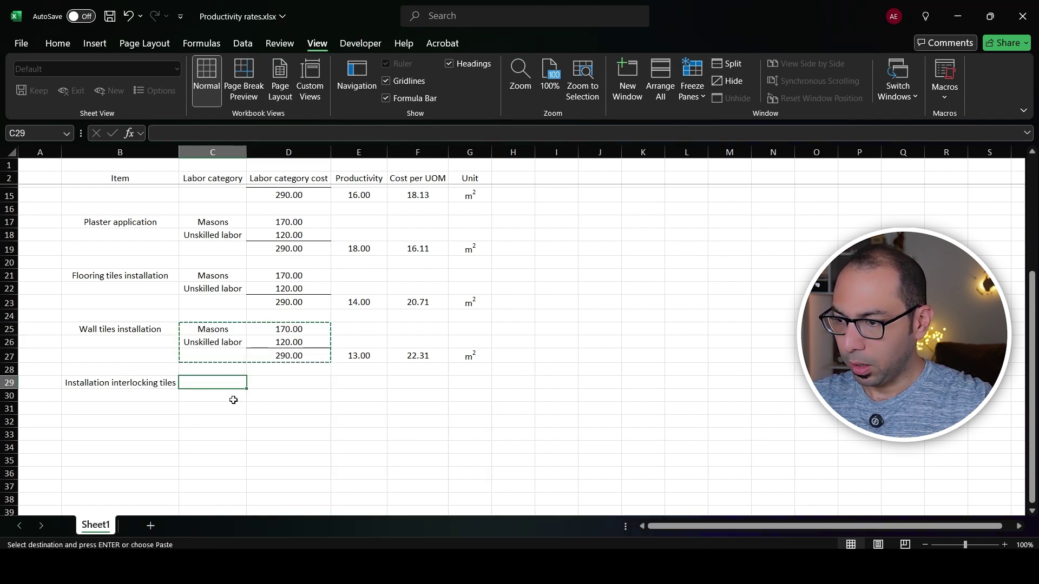
key("ctrl+v")
Copy the productivity, cost and unit into row 31, set productivity to 20, and save
key("Escape")
key("Right")
key("Right")
key("Up")
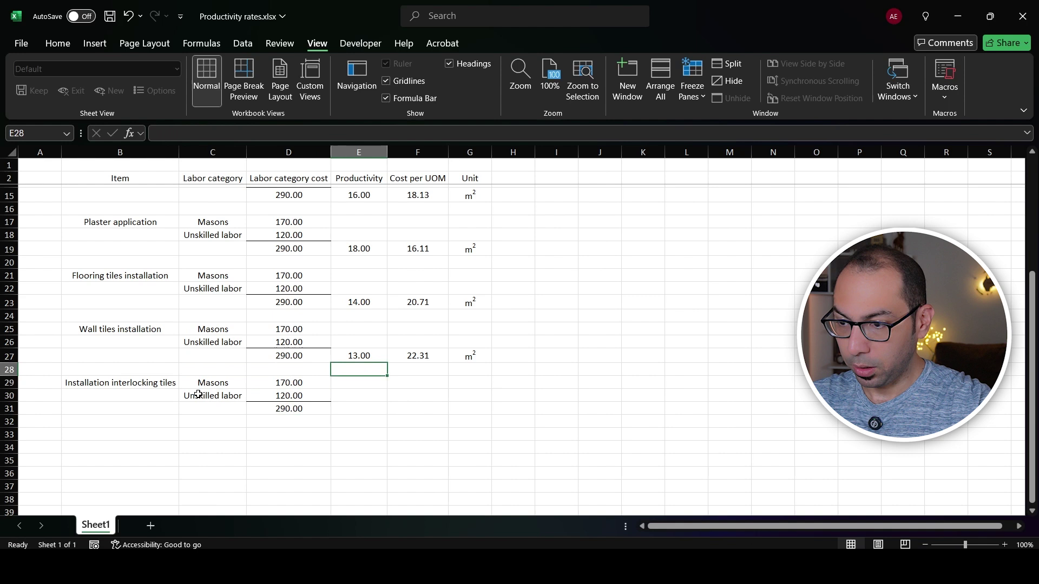
key("Up")
key("shift+Right")
key("shift+Right")
key("ctrl+c")
key("Down")
key("Down")
key("Down")
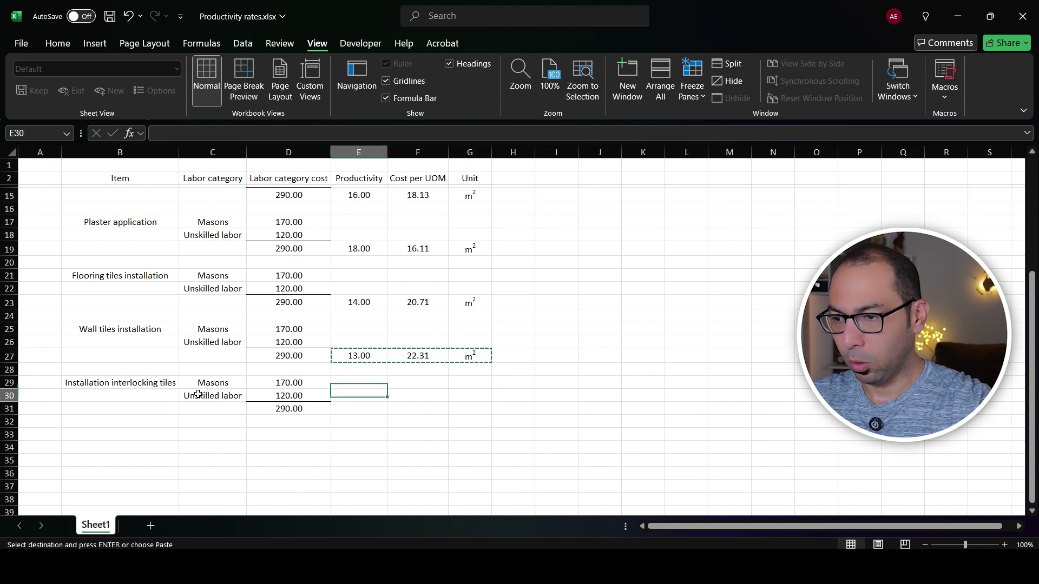
key("Down")
key("Return")
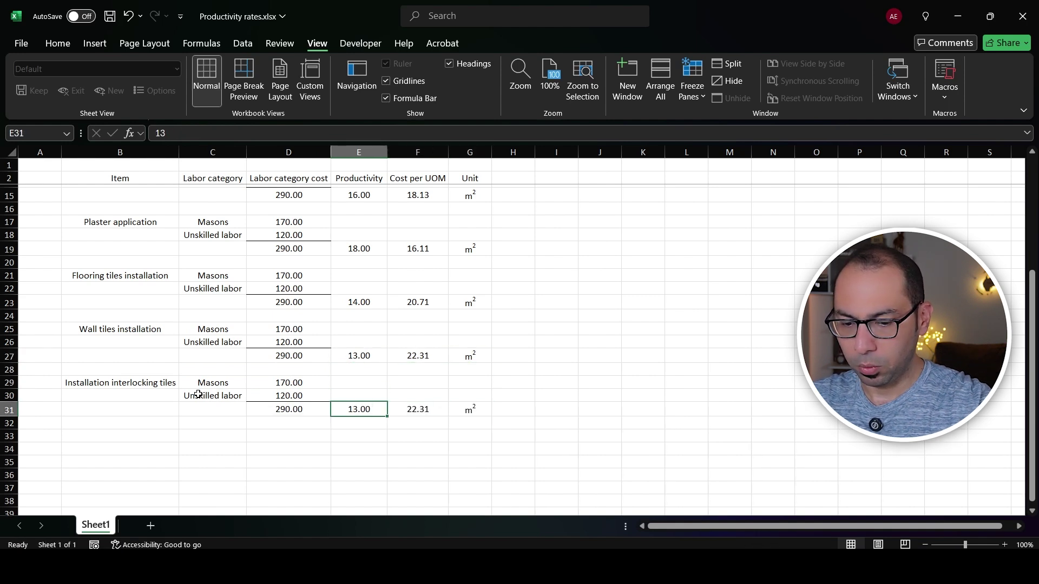
type("20")
key("Return")
key("Up")
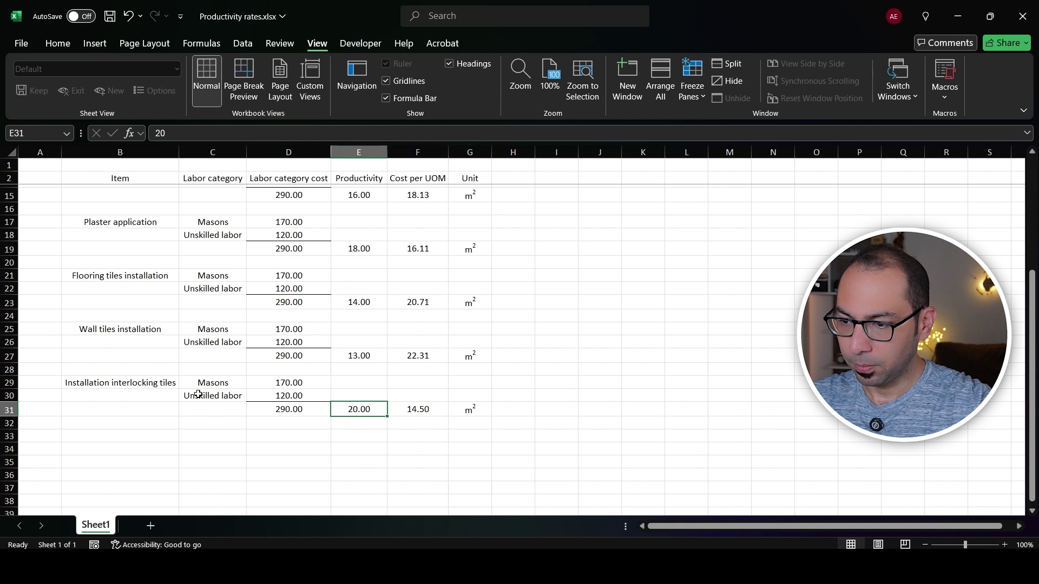
key("ctrl+s")
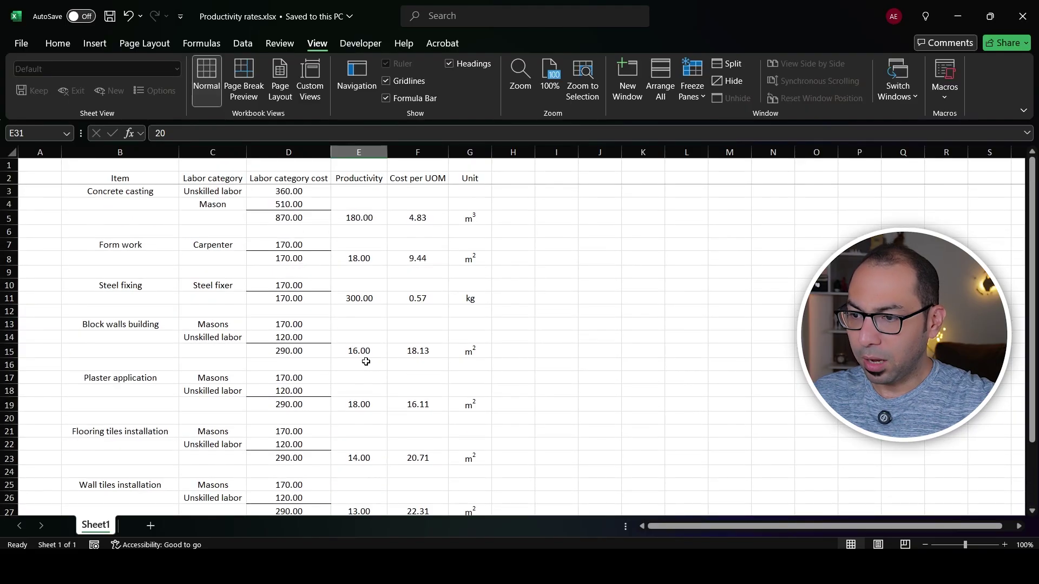
Enter 'Installation of curbstone' in B33 and copy the 290.00 crew block into rows 33–35
scroll(366, 361, "down", 5)
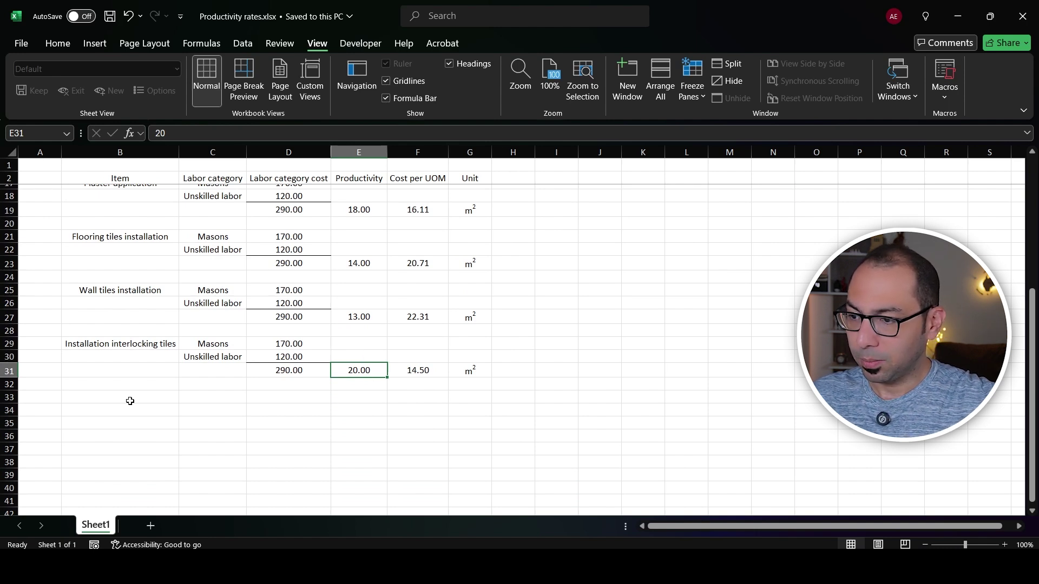
left_click(154, 397)
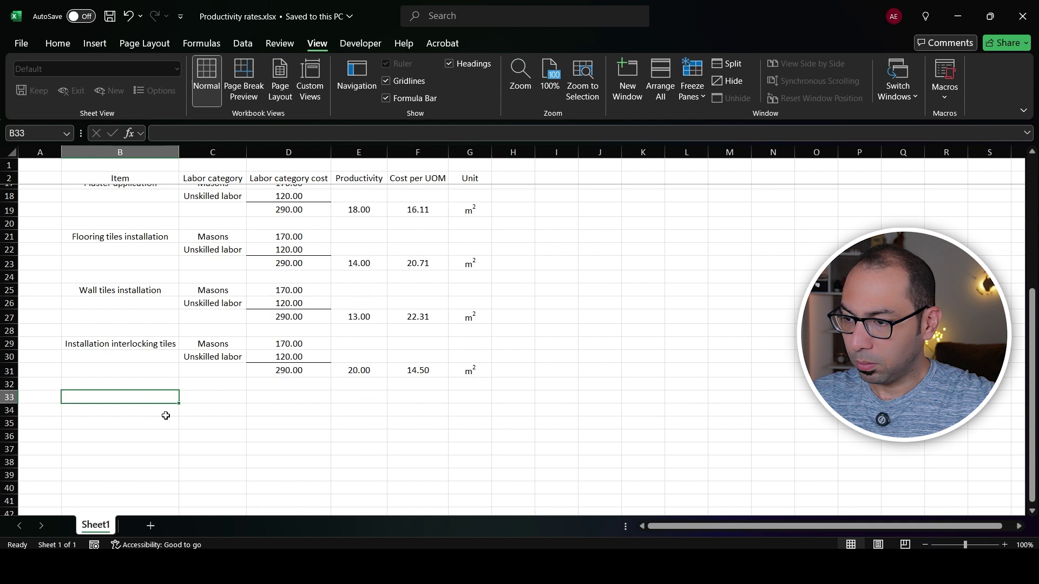
type("Installatio")
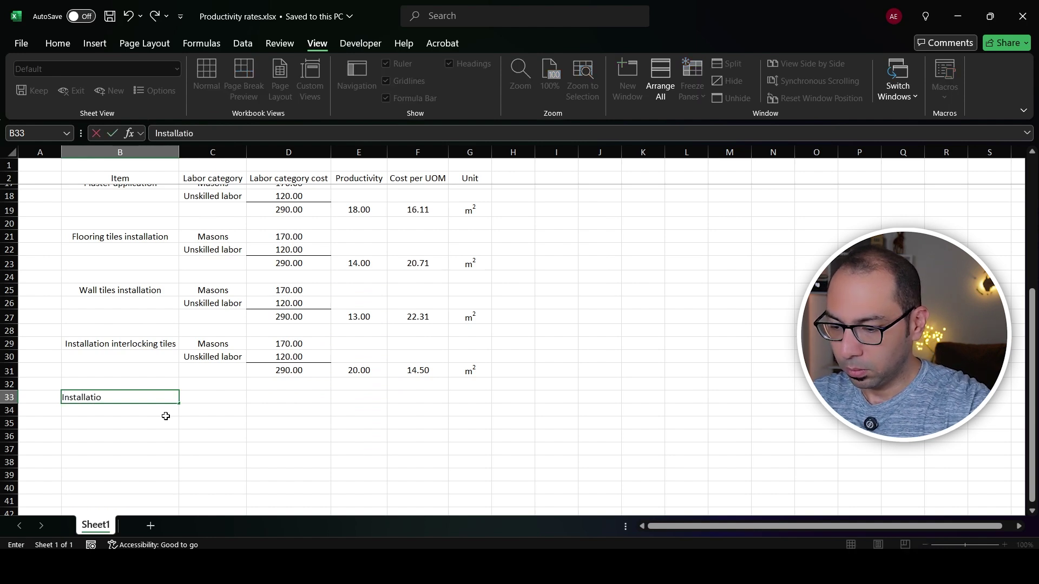
key("Up")
key("Up")
key("Up")
key("Up")
key("Right")
key("shift+Right")
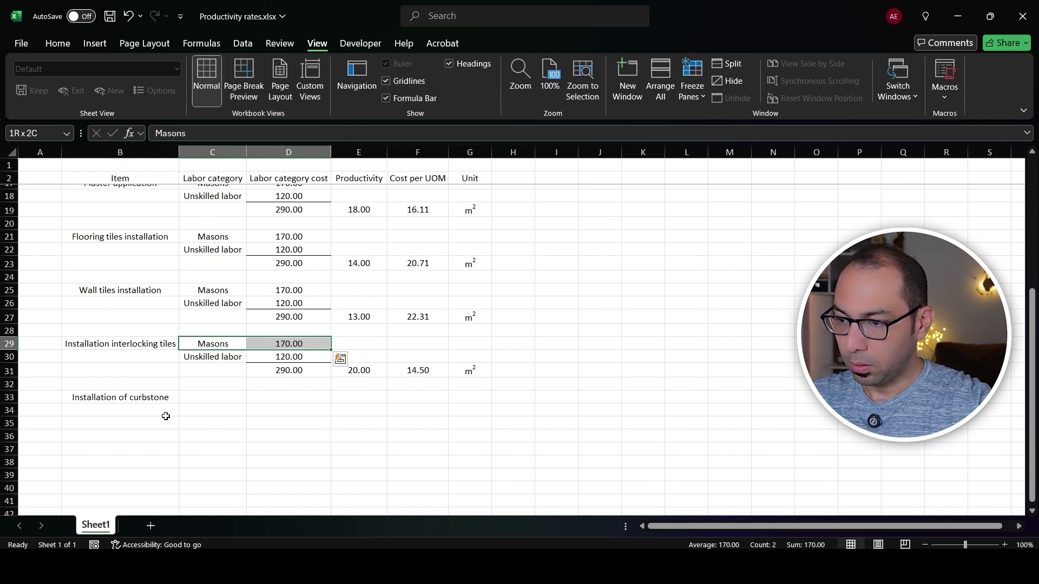
key("shift+Down")
key("shift+Down")
key("ctrl+c")
key("Down")
key("Down")
key("Down")
key("Down")
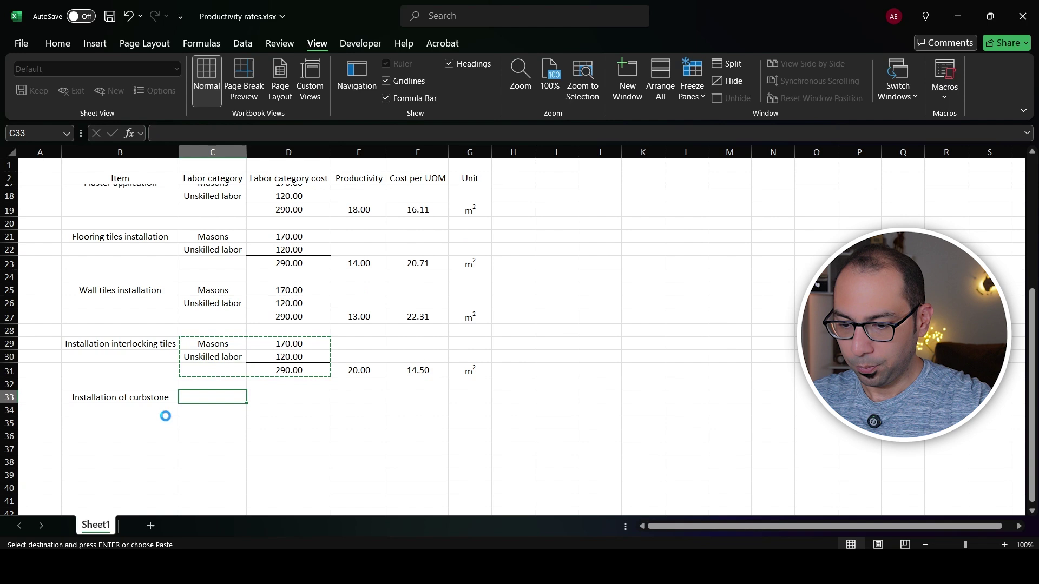
key("Return")
Set curbstone productivity to 24, copy the cost formula (12.08), and change the unit to m
left_click(376, 424)
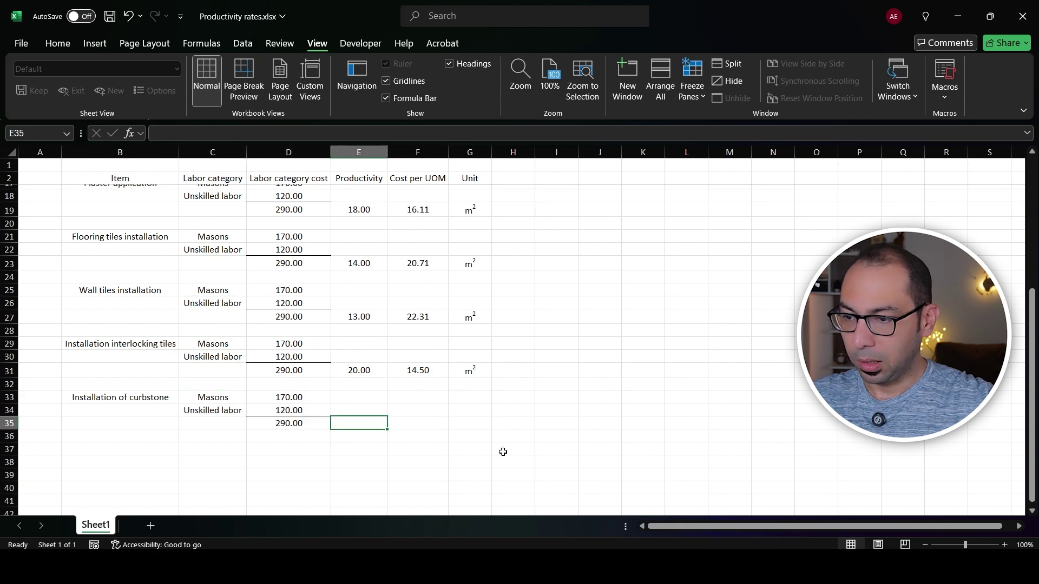
type("2")
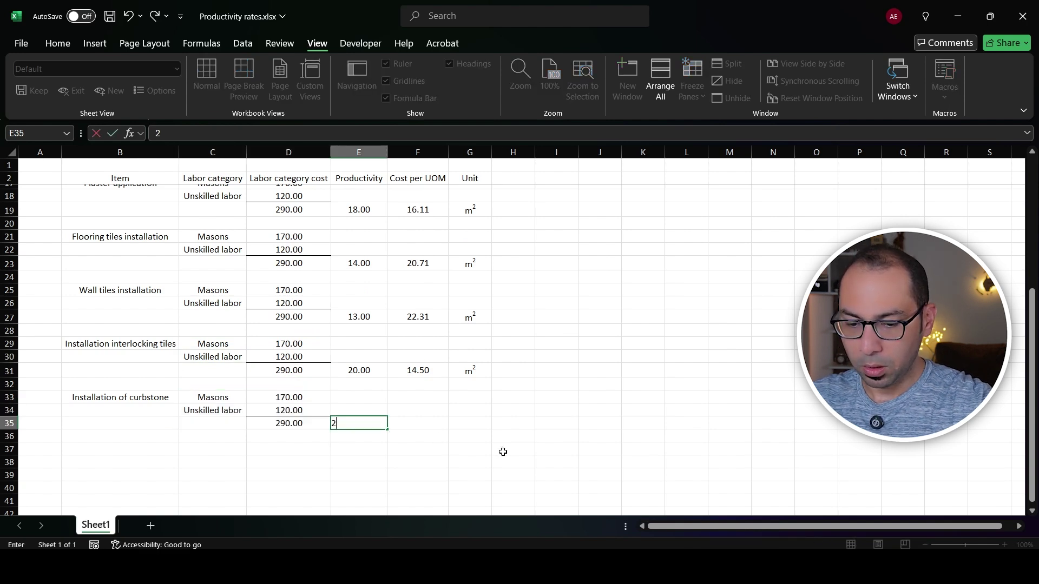
type("4")
key("Tab")
key("Up")
key("Up")
key("Up")
key("Up")
key("shift+Right")
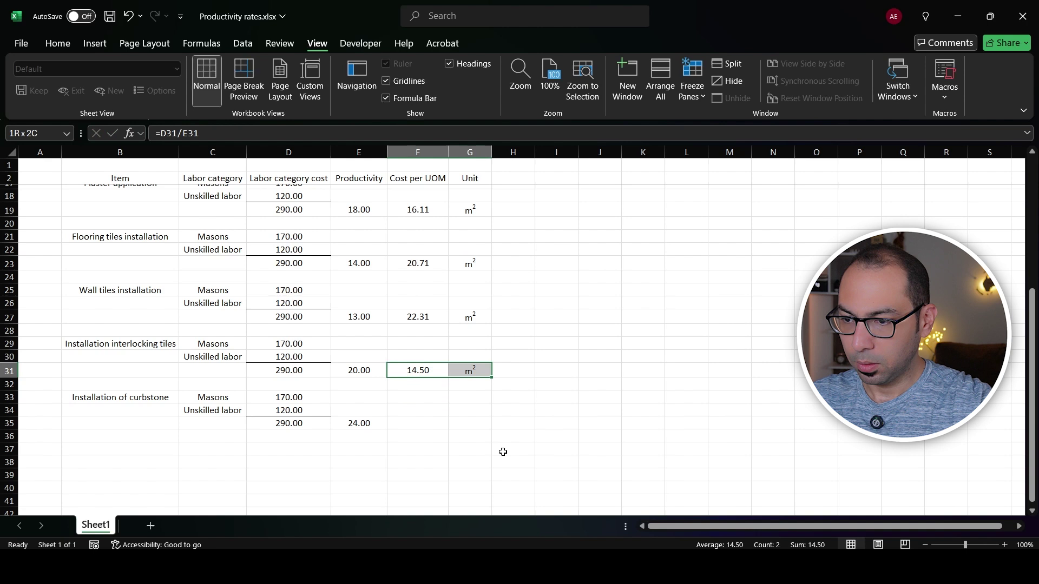
key("ctrl+c")
key("Down")
key("Down")
key("Down")
key("Down")
key("Return")
key("Right")
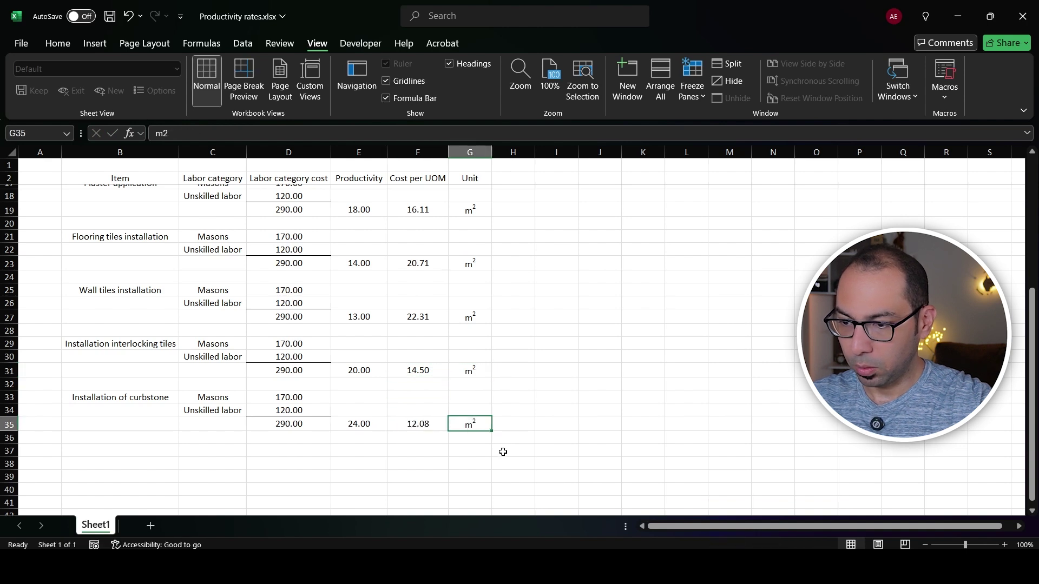
key("F2")
key("BackSpace")
key("Return")
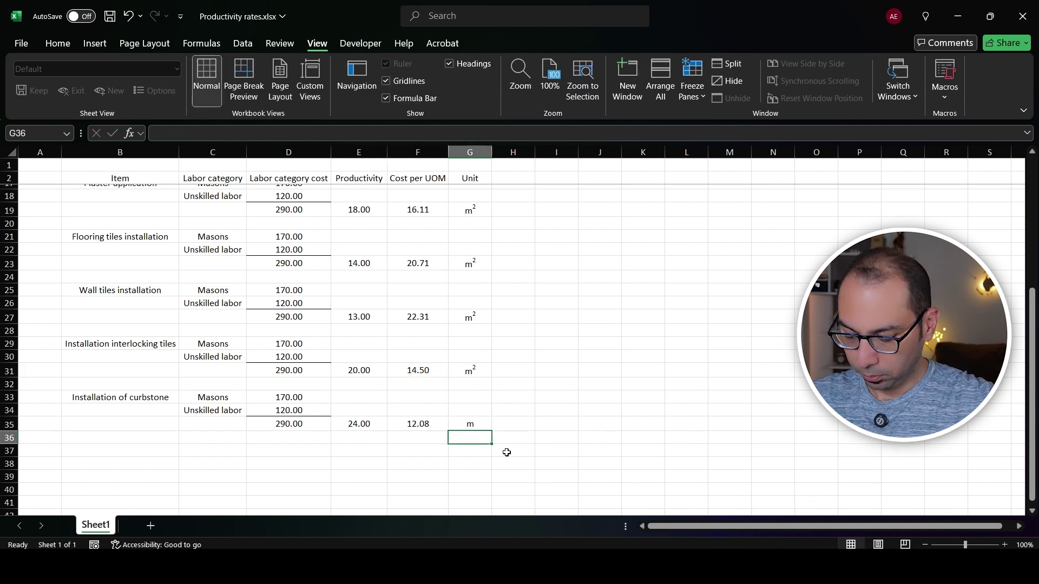